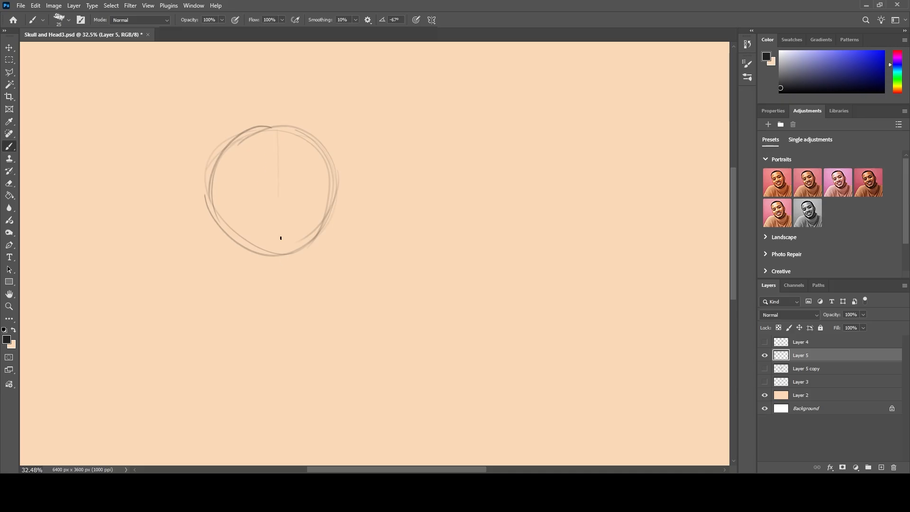
Sketch the jaw and chin below the circle and draw crossing guidelines through the head's centre and forehead.
drag(274, 146, 274, 332)
drag(331, 174, 322, 254)
drag(208, 189, 228, 252)
mouse_move(213, 204)
mouse_down()
mouse_move(229, 263)
mouse_move(267, 288)
mouse_up()
mouse_move(320, 261)
mouse_down()
mouse_move(272, 287)
mouse_move(283, 290)
mouse_up()
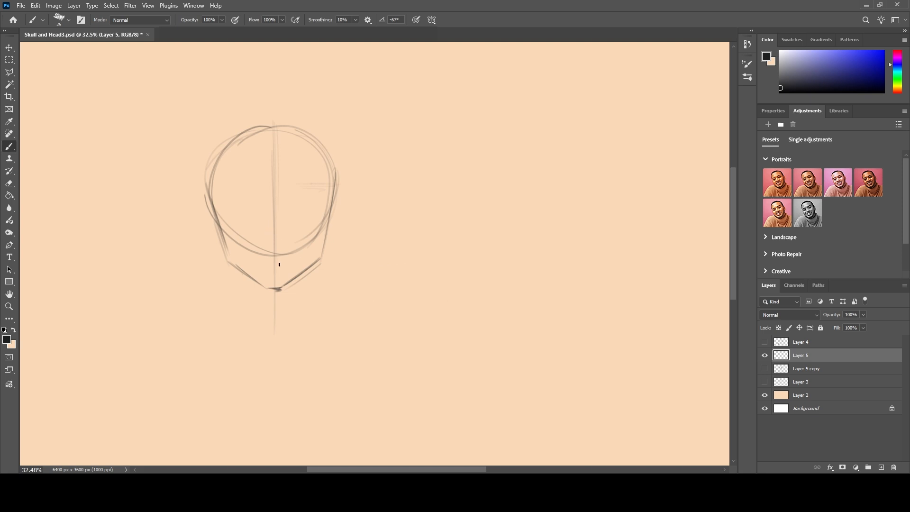
drag(276, 126, 276, 209)
mouse_move(320, 175)
mouse_down()
mouse_move(183, 177)
mouse_move(315, 175)
mouse_move(198, 175)
mouse_up()
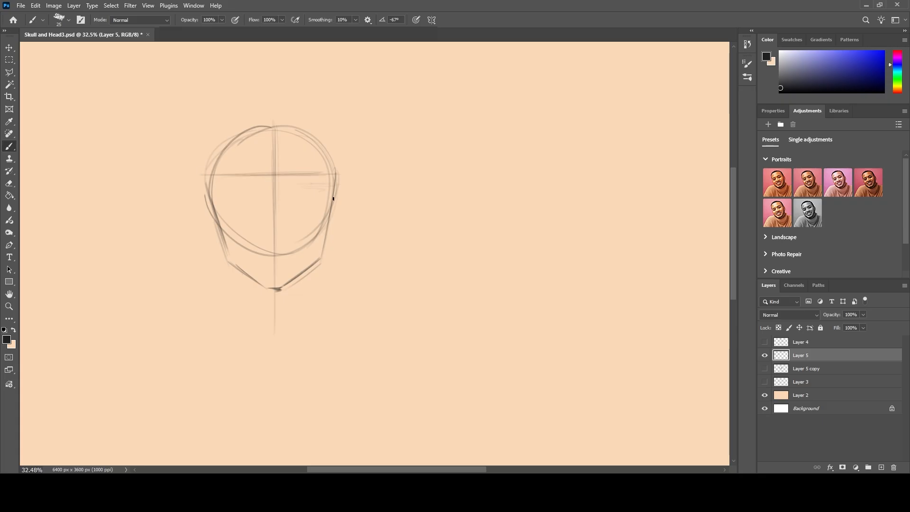
Sketch simple ears on both sides of the head and short vertical temple lines inside the circle.
mouse_move(330, 200)
mouse_down()
mouse_move(344, 186)
mouse_move(337, 189)
mouse_move(358, 202)
mouse_move(344, 197)
mouse_move(330, 233)
mouse_up()
mouse_move(212, 203)
mouse_down()
mouse_move(199, 194)
mouse_move(206, 225)
mouse_move(222, 233)
mouse_up()
drag(328, 211, 326, 153)
drag(325, 188, 326, 153)
drag(215, 162, 217, 198)
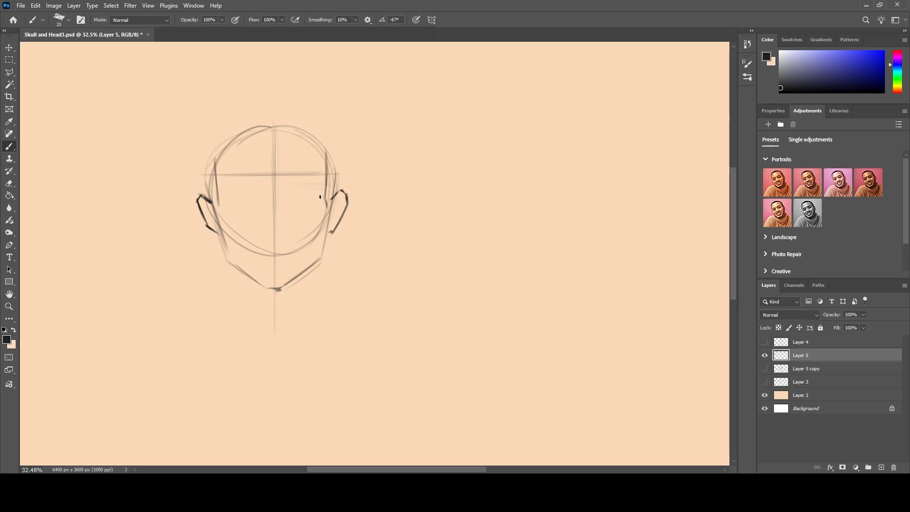
Block in the eye area with a brow line, a lower eye line and short side edges between the ears.
drag(324, 201, 263, 190)
mouse_move(323, 190)
mouse_down()
mouse_move(206, 189)
mouse_move(318, 188)
mouse_move(219, 187)
mouse_up()
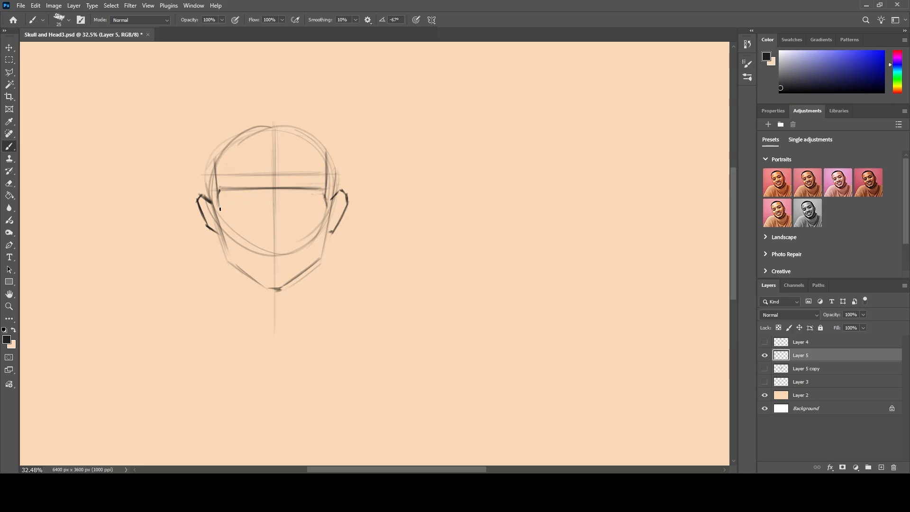
drag(218, 190, 223, 221)
mouse_move(325, 201)
mouse_down()
mouse_move(256, 215)
mouse_move(325, 217)
mouse_move(213, 217)
mouse_move(320, 221)
mouse_move(209, 218)
mouse_up()
drag(319, 220, 219, 219)
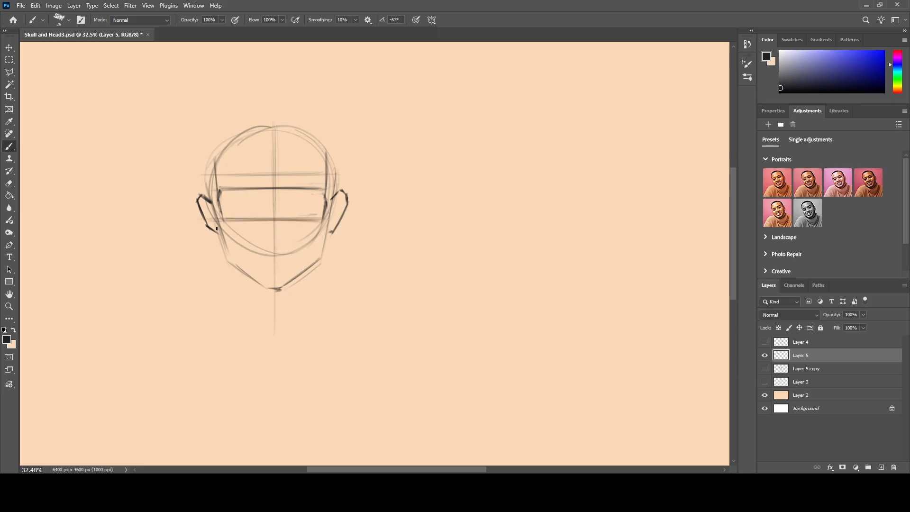
Sketch a larger skull contour arching over the circle and down to both ears.
mouse_move(335, 188)
mouse_down()
mouse_move(332, 144)
mouse_move(339, 155)
mouse_move(295, 118)
mouse_up()
mouse_move(333, 146)
mouse_down()
mouse_move(318, 132)
mouse_move(262, 116)
mouse_move(291, 115)
mouse_move(247, 119)
mouse_up()
mouse_move(291, 117)
mouse_down()
mouse_move(232, 126)
mouse_move(250, 114)
mouse_move(214, 150)
mouse_move(229, 129)
mouse_move(204, 170)
mouse_move(210, 193)
mouse_move(202, 166)
mouse_move(209, 197)
mouse_up()
drag(219, 134, 203, 166)
mouse_move(294, 114)
mouse_down()
mouse_move(254, 112)
mouse_move(305, 119)
mouse_up()
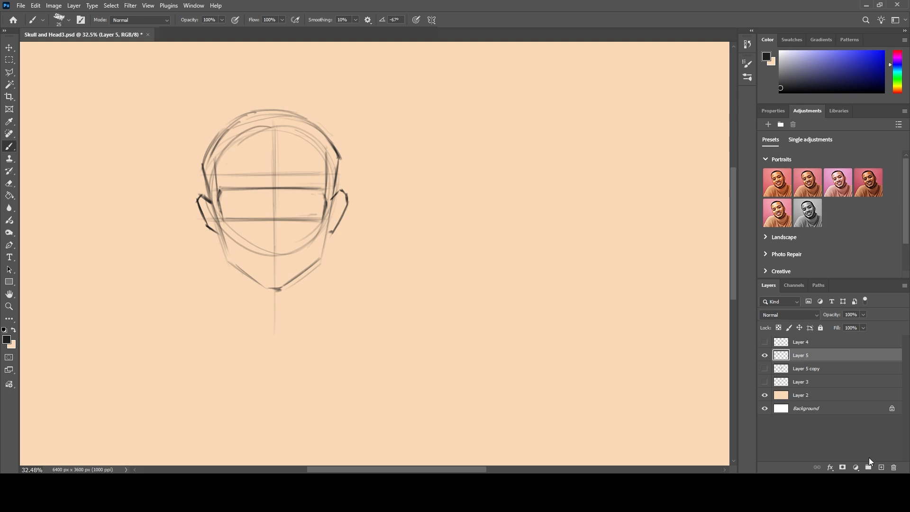
Add a new layer above the construction sketch, lower Layer 5's opacity and make the new layer active.
click(881, 467)
click(872, 369)
key(space)
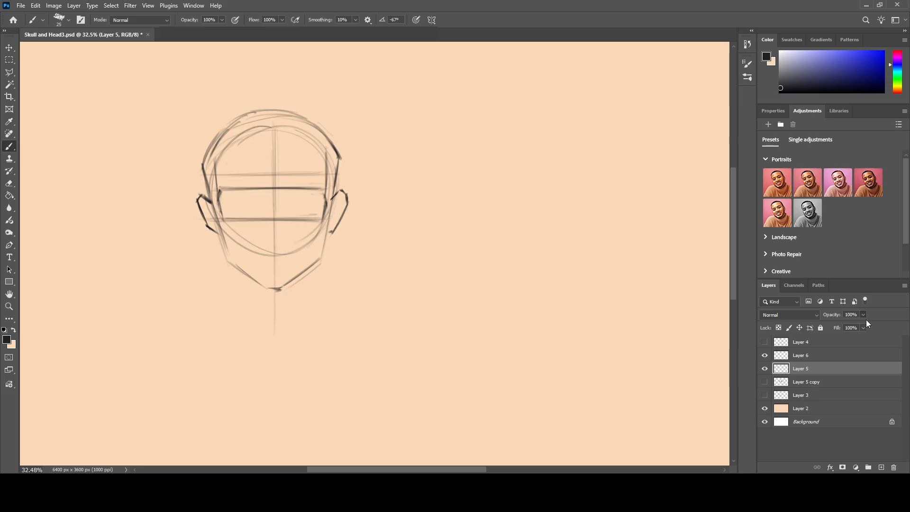
click(837, 342)
click(834, 355)
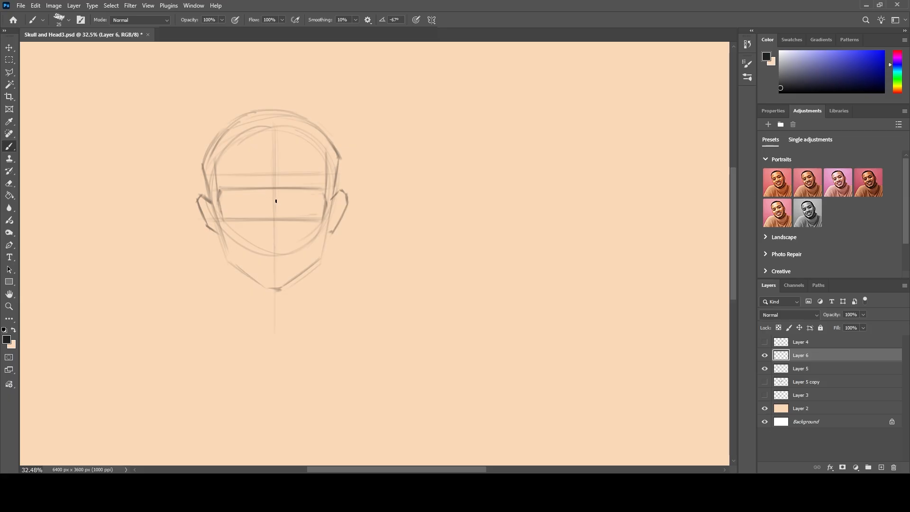
Draw the nose bridge between the eyes and two dark, slanted eyebrows along the brow line.
mouse_move(268, 200)
mouse_down()
mouse_move(264, 190)
mouse_move(285, 188)
mouse_up()
mouse_move(261, 189)
mouse_down()
mouse_move(228, 183)
mouse_move(249, 187)
mouse_up()
drag(259, 190, 228, 183)
mouse_move(318, 184)
mouse_down()
mouse_move(287, 188)
mouse_move(320, 186)
mouse_up()
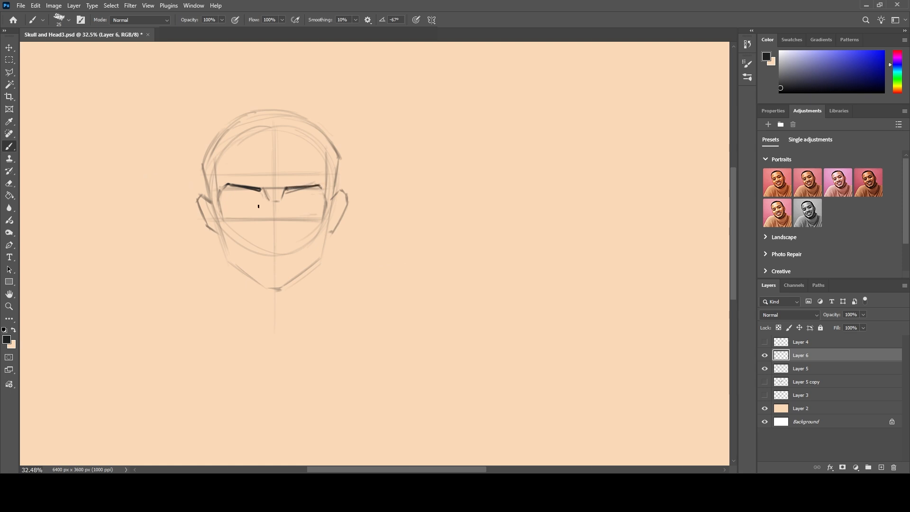
Draw almond-shaped outlines for both eyes between the eyebrows and the lower eye guideline.
drag(254, 204, 260, 209)
drag(250, 202, 231, 199)
scroll(221, 195, up, 5)
mouse_move(268, 206)
mouse_down()
mouse_move(219, 216)
mouse_move(292, 224)
mouse_move(297, 241)
mouse_move(295, 225)
mouse_move(310, 248)
mouse_move(275, 233)
mouse_move(291, 236)
mouse_move(238, 236)
mouse_up()
mouse_move(347, 221)
mouse_down()
mouse_move(377, 208)
mouse_move(348, 230)
mouse_move(393, 198)
mouse_move(355, 227)
mouse_move(383, 205)
mouse_move(403, 204)
mouse_move(428, 226)
mouse_move(401, 206)
mouse_move(419, 221)
mouse_move(402, 238)
mouse_move(411, 230)
mouse_move(354, 238)
mouse_move(391, 239)
mouse_move(363, 239)
mouse_up()
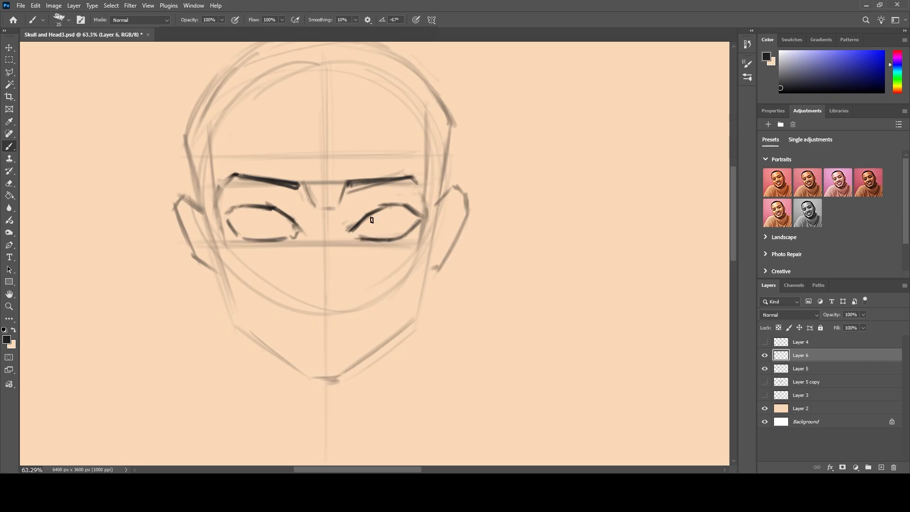
Reduce the brush size and draw the nose base and the mouth with a short curve under the lower lip.
key(bracketleft)
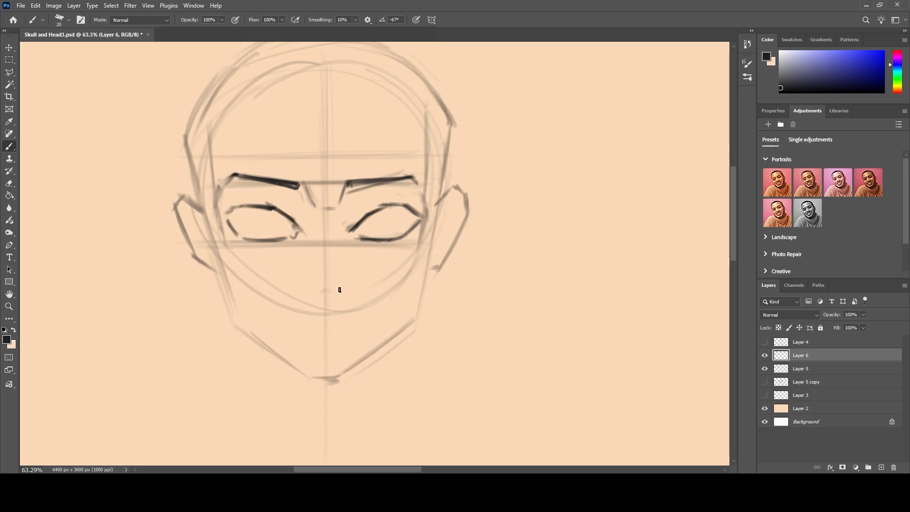
mouse_move(319, 292)
mouse_down()
mouse_move(341, 286)
mouse_move(307, 285)
mouse_up()
mouse_move(330, 321)
mouse_down()
mouse_move(338, 321)
mouse_move(313, 320)
mouse_move(366, 321)
mouse_move(288, 322)
mouse_up()
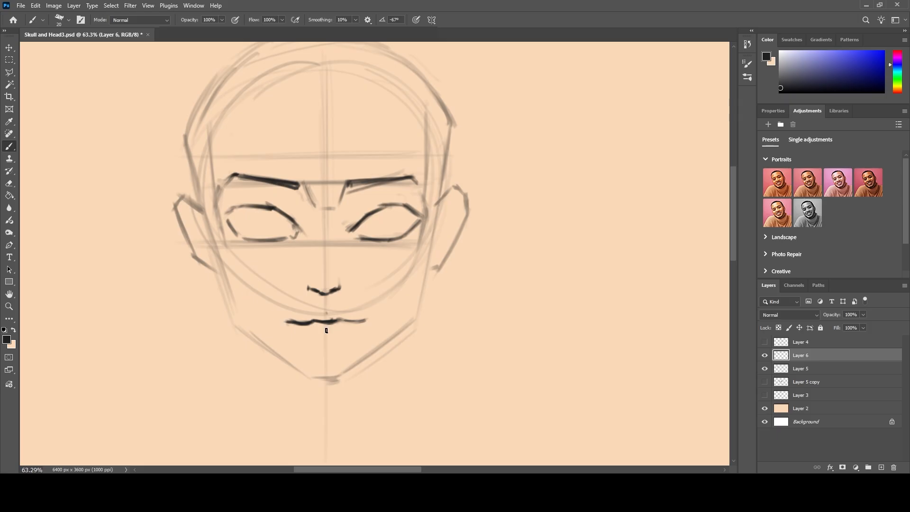
drag(336, 344, 313, 347)
mouse_move(334, 343)
mouse_down()
mouse_move(343, 345)
mouse_move(309, 346)
mouse_up()
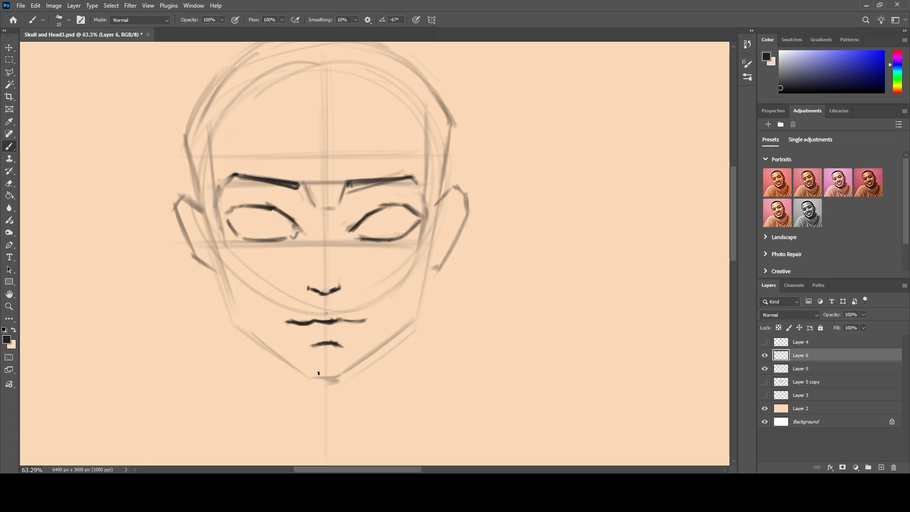
Draw the chin and darken the left side of the face from the jaw up to the temple.
mouse_move(340, 381)
mouse_down()
mouse_move(300, 373)
mouse_move(317, 384)
mouse_up()
drag(236, 327, 312, 386)
drag(275, 354, 315, 382)
drag(234, 326, 301, 372)
drag(274, 353, 321, 388)
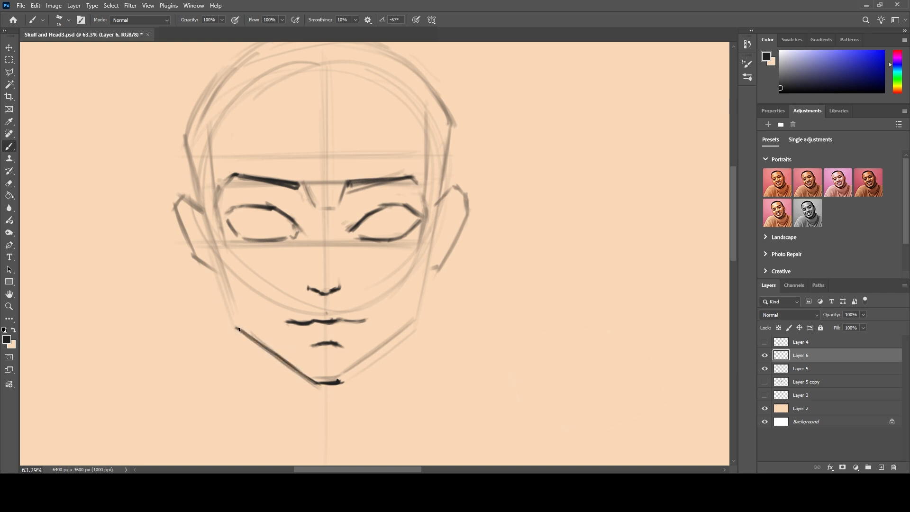
drag(241, 328, 213, 260)
mouse_move(233, 320)
mouse_down()
mouse_move(205, 225)
mouse_move(212, 260)
mouse_up()
drag(202, 209, 197, 174)
Darken the right side of the face from the ear down along the jaw to the chin.
mouse_move(441, 207)
mouse_down()
mouse_move(440, 189)
mouse_move(426, 279)
mouse_up()
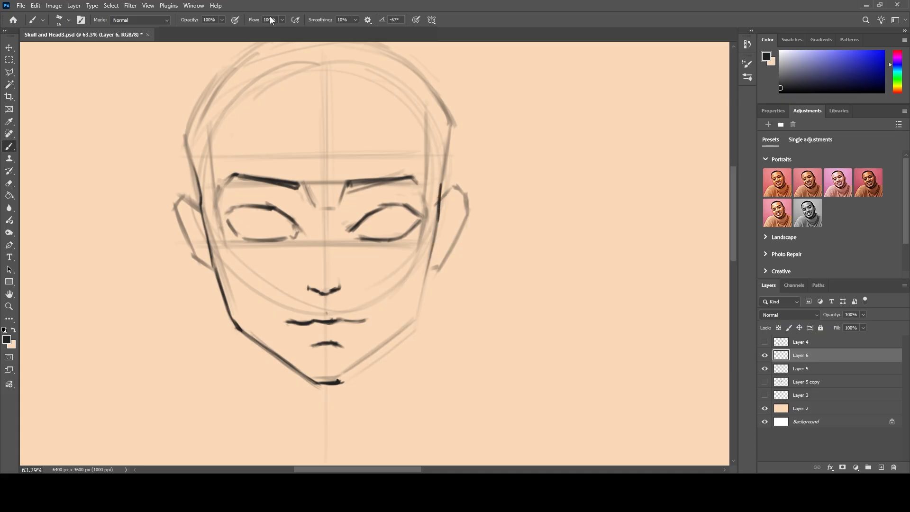
mouse_move(436, 226)
mouse_down()
mouse_move(420, 302)
mouse_move(432, 225)
mouse_move(417, 308)
mouse_up()
mouse_move(429, 255)
mouse_down()
mouse_move(415, 319)
mouse_move(376, 349)
mouse_up()
drag(419, 317, 339, 383)
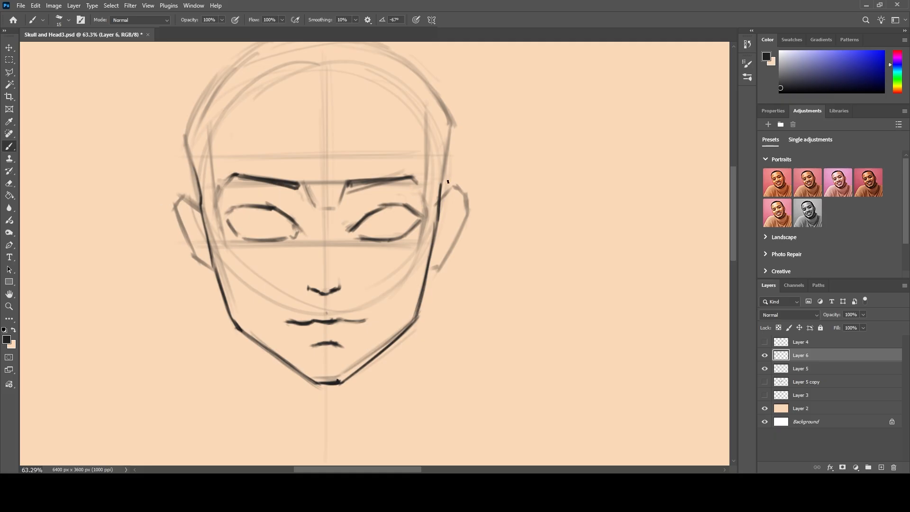
Outline both ears in dark lines over the faded ear sketches.
mouse_move(440, 203)
mouse_down()
mouse_move(460, 185)
mouse_move(469, 218)
mouse_move(438, 270)
mouse_move(425, 273)
mouse_up()
mouse_move(213, 270)
mouse_down()
mouse_move(195, 266)
mouse_move(170, 213)
mouse_move(177, 228)
mouse_move(177, 191)
mouse_move(199, 204)
mouse_move(182, 202)
mouse_move(199, 214)
mouse_move(177, 198)
mouse_up()
mouse_move(441, 213)
mouse_down()
mouse_move(462, 194)
mouse_move(466, 212)
mouse_up()
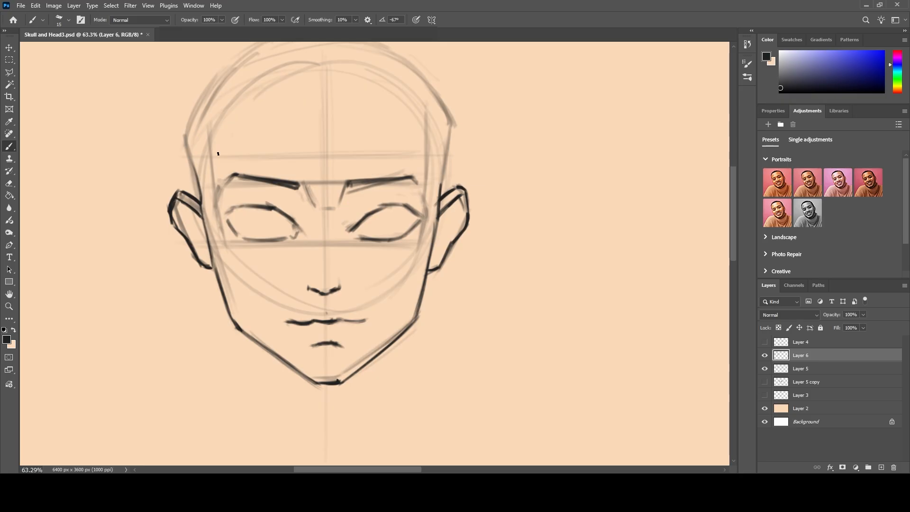
Add eyelid creases above both eyes and extend the outer corners of the upper lids.
mouse_move(299, 215)
mouse_down()
mouse_move(270, 194)
mouse_move(293, 207)
mouse_move(276, 197)
mouse_move(226, 203)
mouse_up()
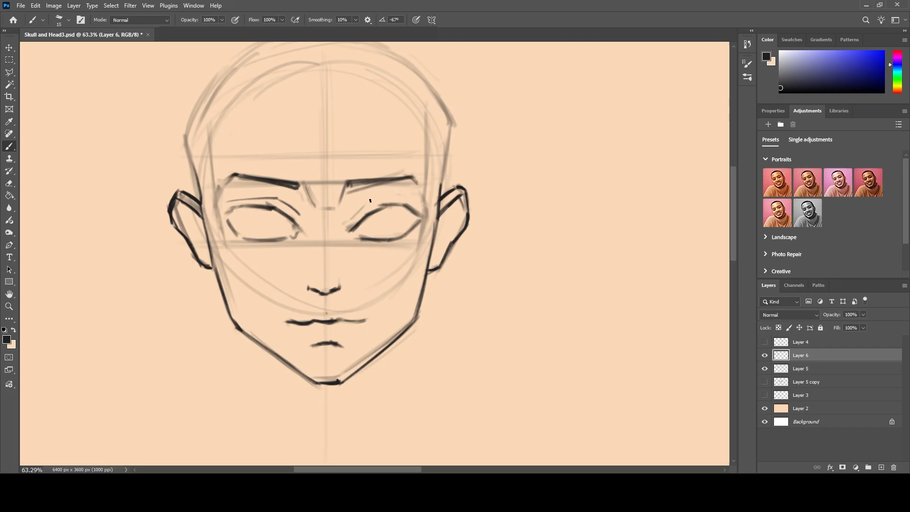
mouse_move(354, 213)
mouse_down()
mouse_move(381, 196)
mouse_move(411, 201)
mouse_up()
drag(408, 207, 431, 220)
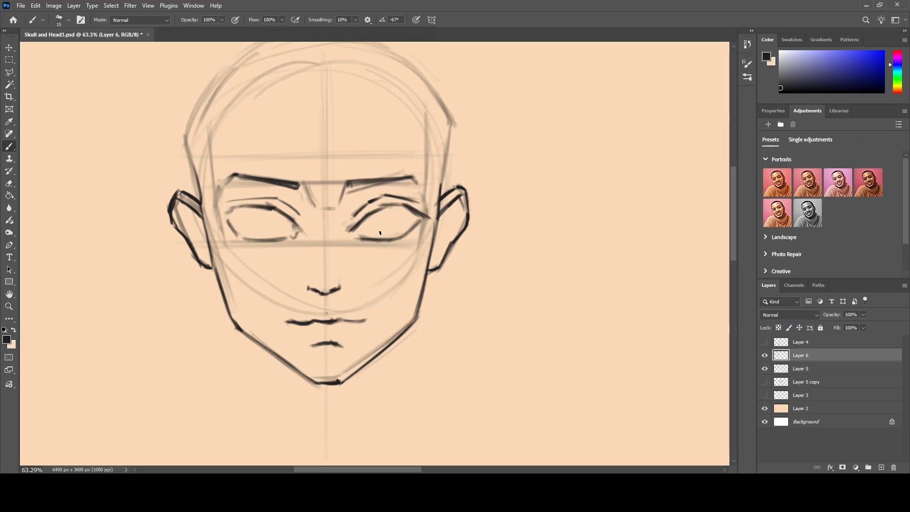
drag(236, 208, 214, 220)
Flip the canvas horizontally and bring the whole head to the middle of the view.
click(217, 149)
scroll(367, 233, down, 16)
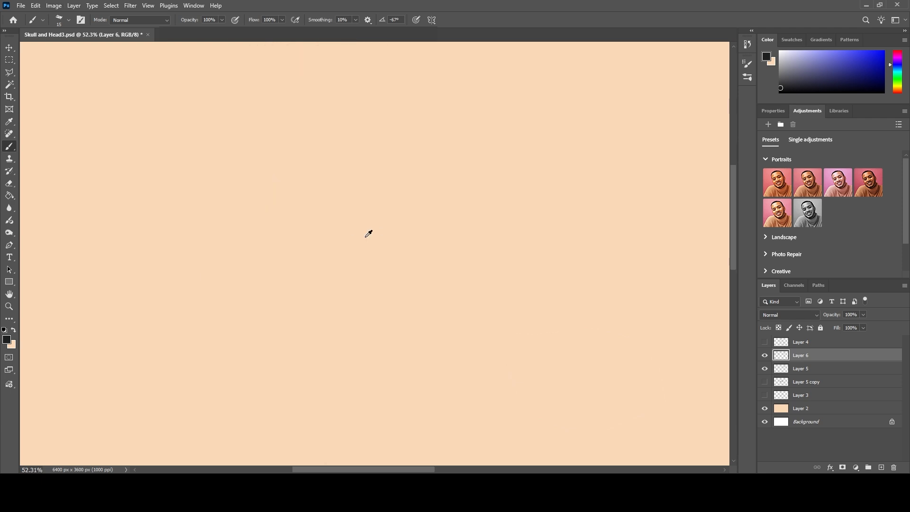
scroll(686, 248, up, 16)
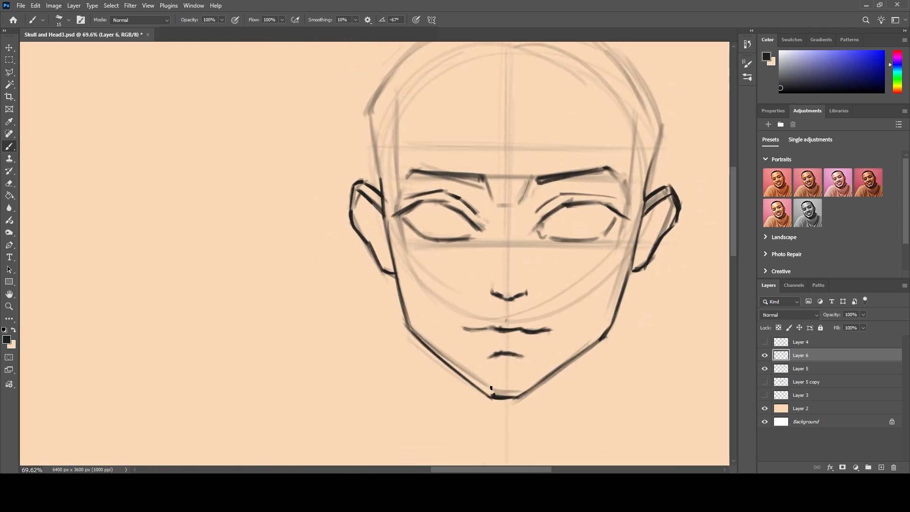
scroll(491, 387, down, 3)
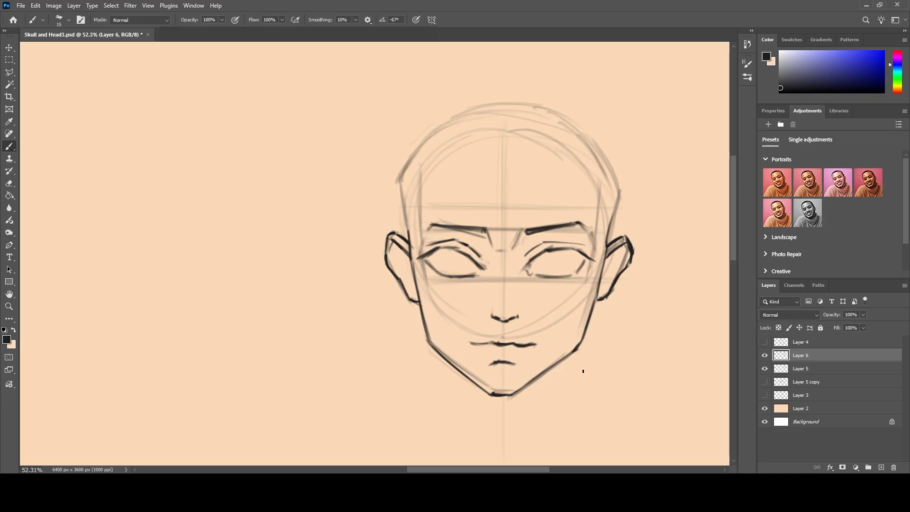
scroll(512, 462, right, 3)
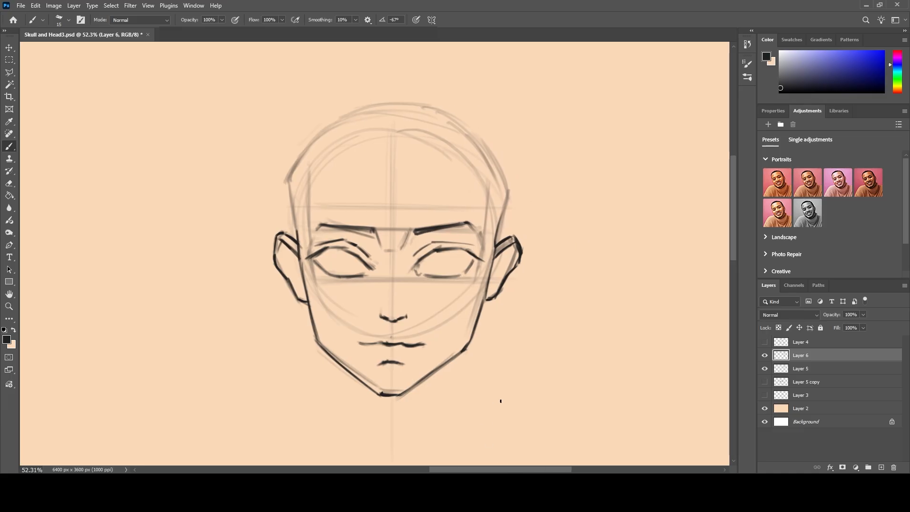
Create a new layer above the facial features and lower Layer 6's opacity to 27%.
click(881, 467)
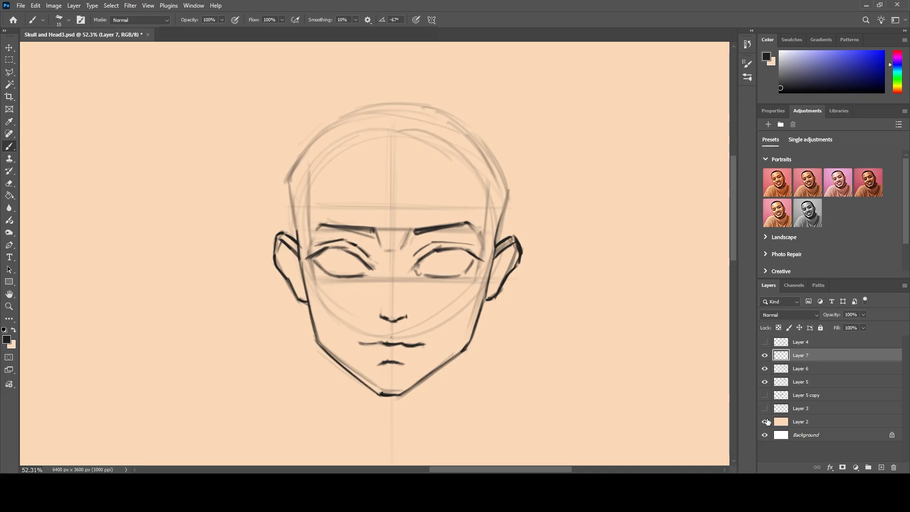
click(843, 369)
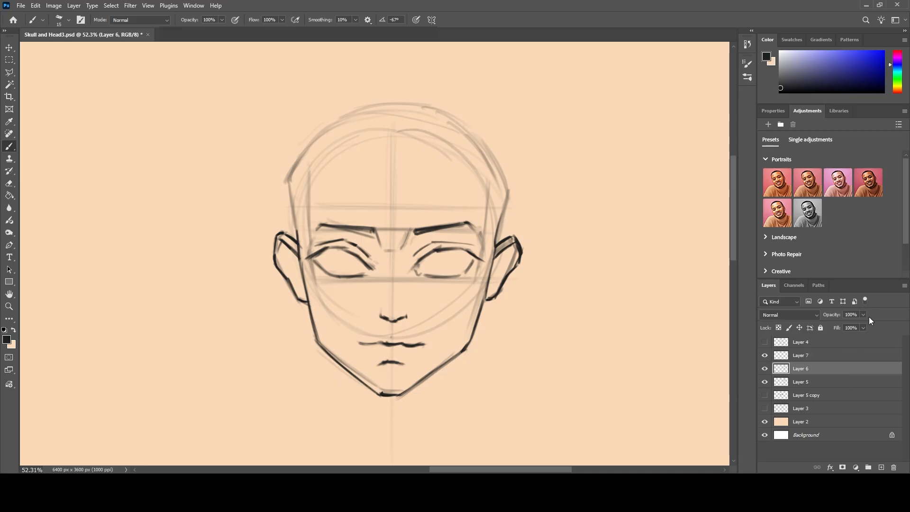
drag(861, 323, 835, 328)
Compare the sketches by toggling Layers 5 and 6, leave only Layer 5 hidden and make Layer 7 active.
click(765, 382)
click(764, 382)
click(764, 382)
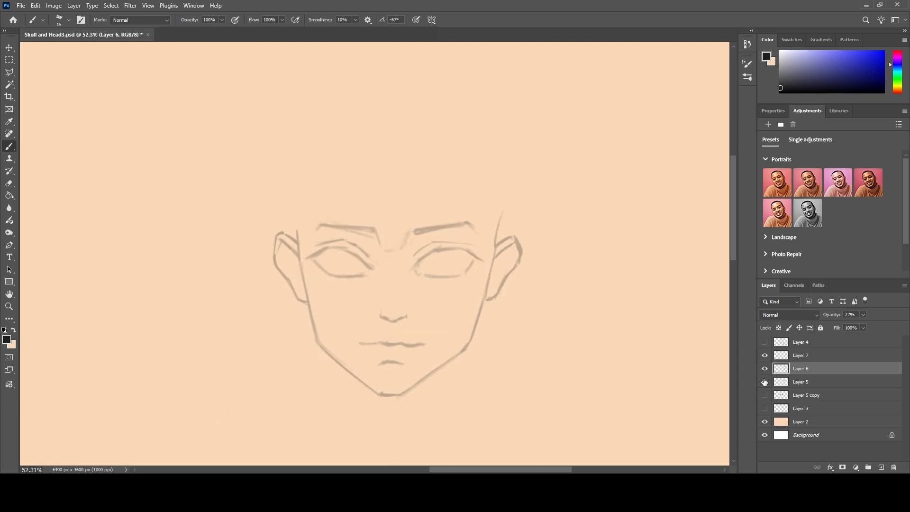
click(764, 382)
click(765, 369)
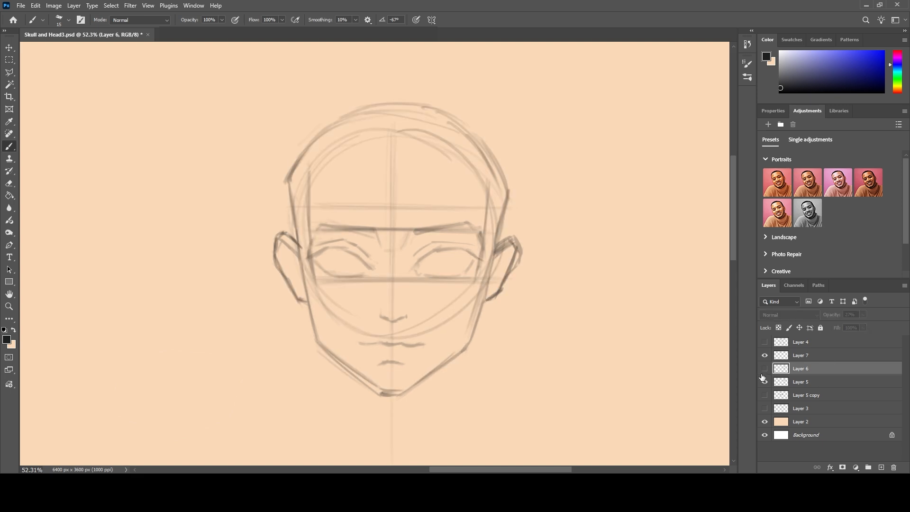
click(764, 369)
click(764, 382)
click(765, 382)
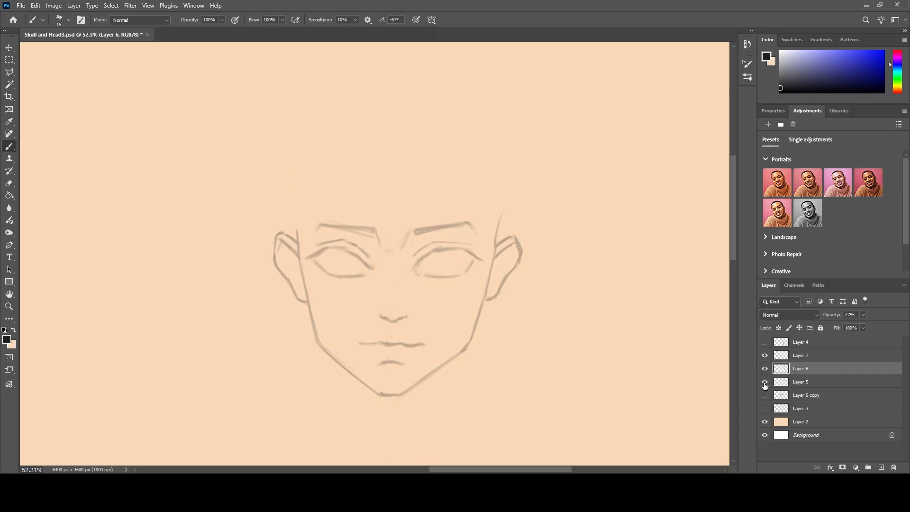
click(764, 382)
click(801, 356)
click(764, 355)
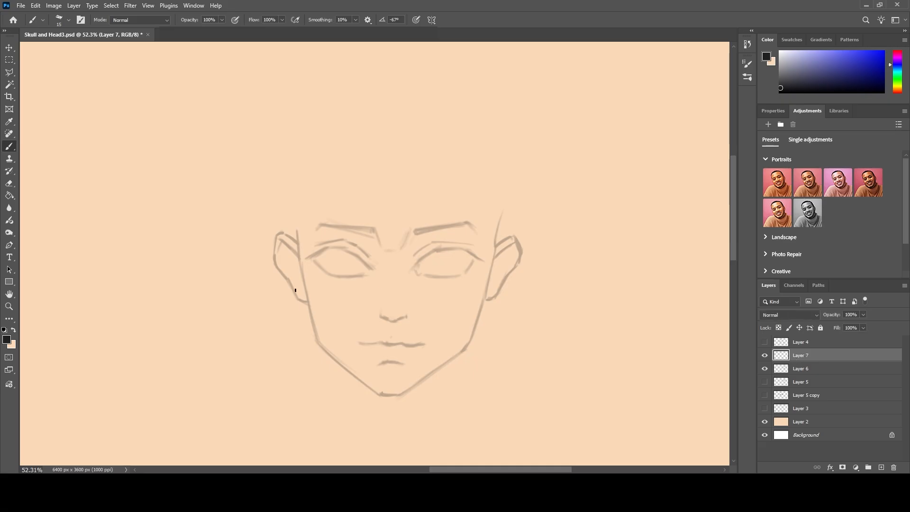
Trace a clean face contour along both cheeks and the jaw around the chin, extending it above the ears to the temples.
drag(297, 247, 311, 318)
drag(297, 269, 318, 344)
mouse_move(303, 293)
mouse_down()
mouse_move(320, 345)
mouse_move(373, 391)
mouse_up()
mouse_move(327, 354)
mouse_down()
mouse_move(381, 394)
mouse_move(406, 395)
mouse_up()
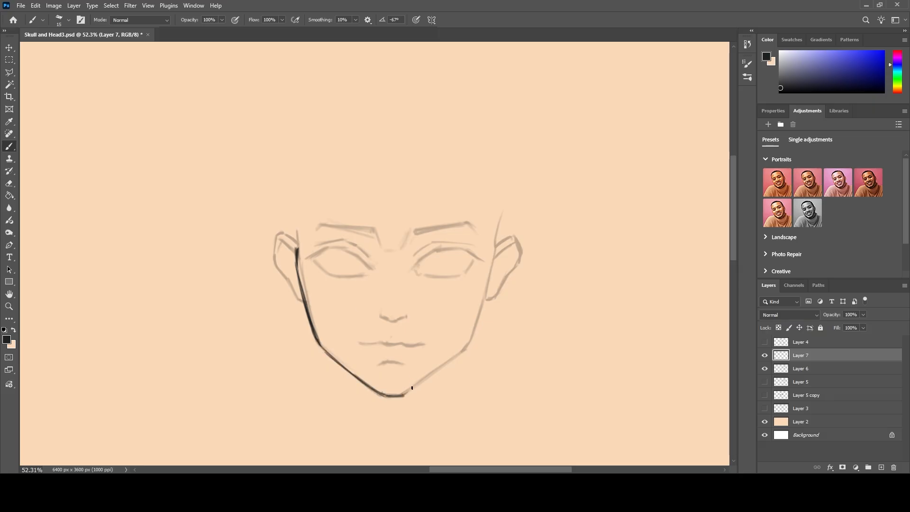
mouse_move(463, 352)
mouse_down()
mouse_move(409, 392)
mouse_move(464, 350)
mouse_move(503, 201)
mouse_up()
drag(497, 242, 504, 177)
mouse_move(295, 244)
mouse_down()
mouse_move(292, 206)
mouse_move(296, 252)
mouse_move(285, 186)
mouse_up()
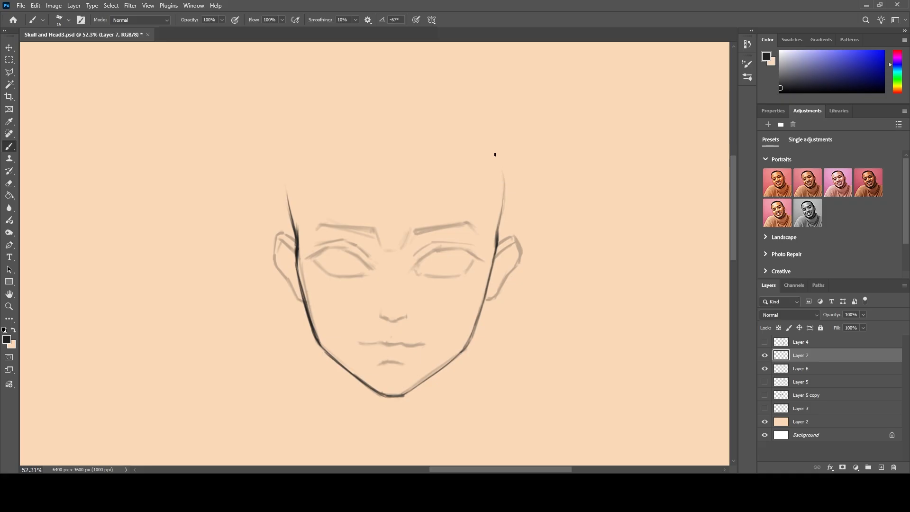
Draw a low skull arc joining the two temple lines over the forehead.
mouse_move(502, 212)
mouse_down()
mouse_move(496, 146)
mouse_move(504, 186)
mouse_move(469, 121)
mouse_move(498, 156)
mouse_move(435, 107)
mouse_up()
drag(289, 202, 294, 150)
drag(287, 188, 296, 145)
mouse_move(386, 102)
mouse_down()
mouse_move(309, 134)
mouse_move(365, 108)
mouse_up()
drag(290, 151, 348, 111)
mouse_move(485, 140)
mouse_down()
mouse_move(430, 106)
mouse_move(331, 114)
mouse_up()
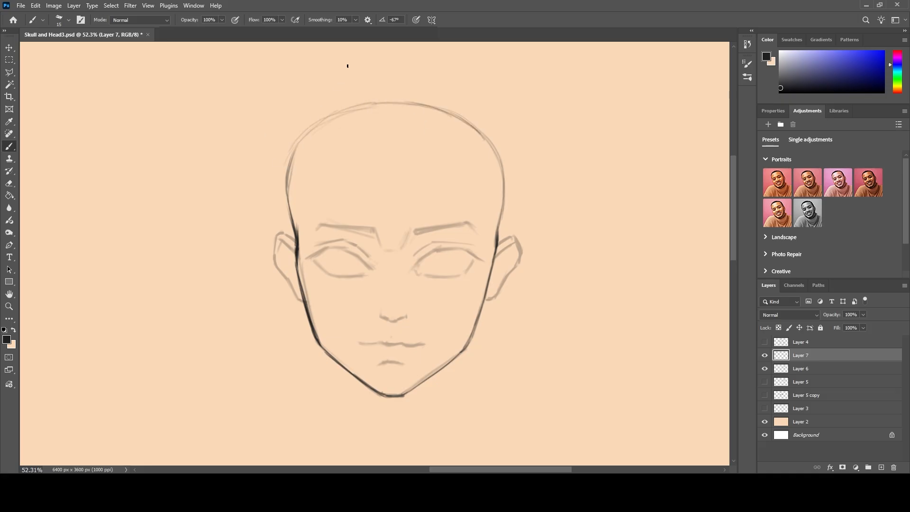
Darken the right temple and draw a taller skull arc above the first one, down to the left temple.
drag(499, 227, 505, 178)
drag(500, 226, 504, 174)
drag(498, 232, 504, 159)
mouse_move(501, 213)
mouse_down()
mouse_move(504, 147)
mouse_move(445, 87)
mouse_move(357, 75)
mouse_move(302, 110)
mouse_up()
mouse_move(364, 76)
mouse_down()
mouse_move(305, 105)
mouse_move(285, 132)
mouse_move(281, 168)
mouse_up()
drag(293, 127, 288, 205)
drag(283, 161, 296, 221)
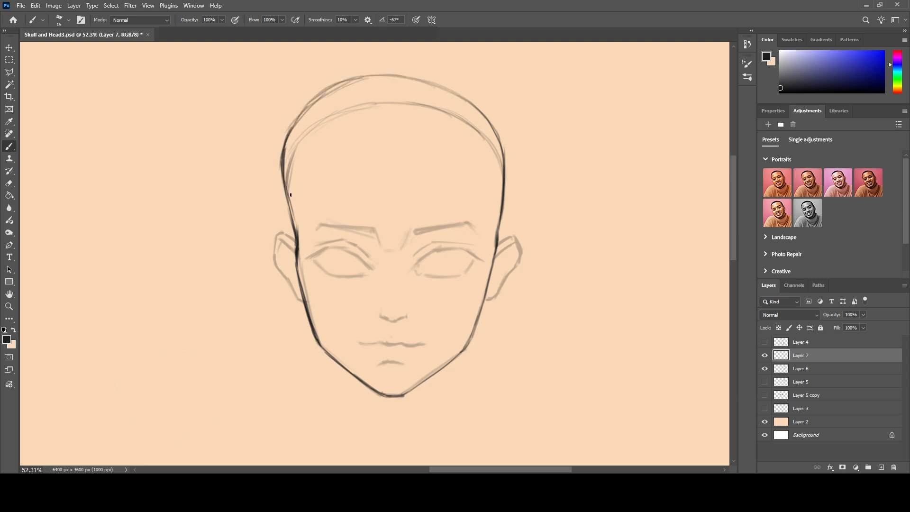
drag(286, 175, 291, 215)
drag(284, 148, 290, 209)
key(ctrl+z)
key(ctrl+z)
key(ctrl+z)
Redraw the left side of the taller skull contour and erase the lower arc inside it.
drag(292, 128, 287, 207)
mouse_move(382, 76)
mouse_down()
mouse_move(324, 90)
mouse_move(289, 126)
mouse_up()
drag(322, 98, 285, 134)
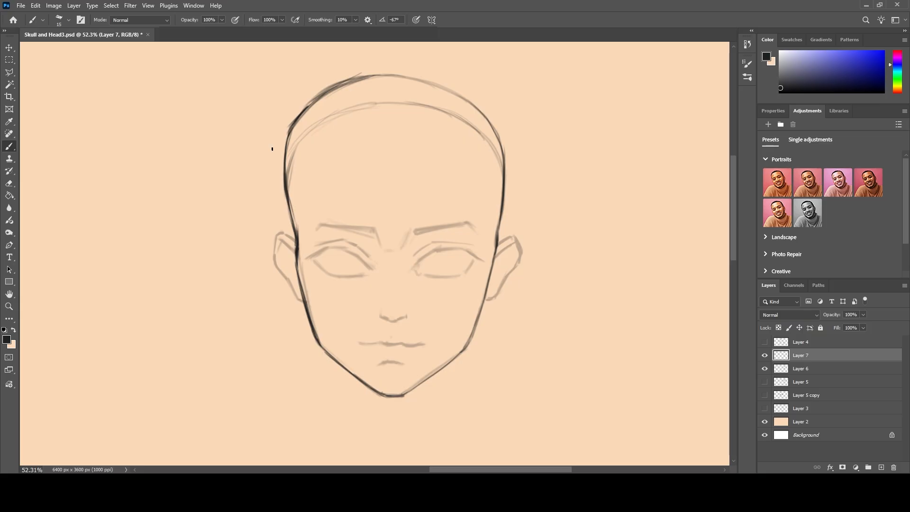
mouse_move(487, 151)
mouse_down()
mouse_move(498, 166)
mouse_move(465, 122)
mouse_move(341, 112)
mouse_move(294, 157)
mouse_move(297, 179)
mouse_up()
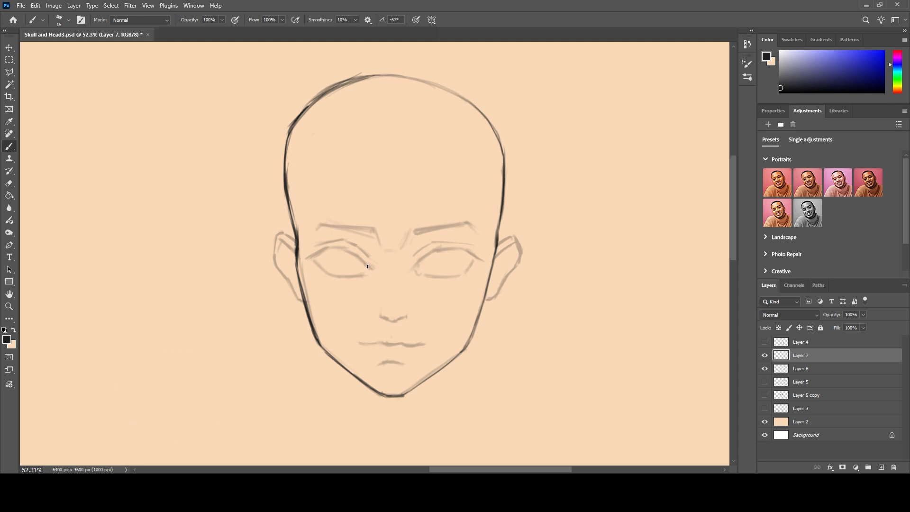
Ink a thick upper lid line over the left eye sketch and extend lashes from its outer end.
drag(367, 266, 359, 258)
drag(363, 264, 342, 248)
mouse_move(349, 252)
mouse_down()
mouse_move(331, 248)
mouse_move(358, 255)
mouse_up()
drag(331, 249, 307, 256)
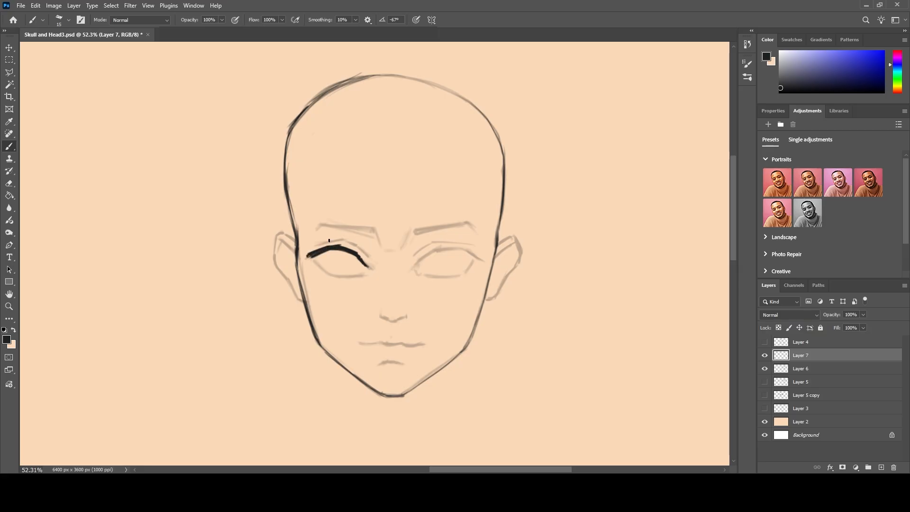
mouse_move(311, 257)
mouse_down()
mouse_move(291, 253)
mouse_move(311, 254)
mouse_move(327, 237)
mouse_up()
Line the left eye's lower lid with short lashes and draw the iris and pupil inside the eye.
drag(320, 269, 341, 277)
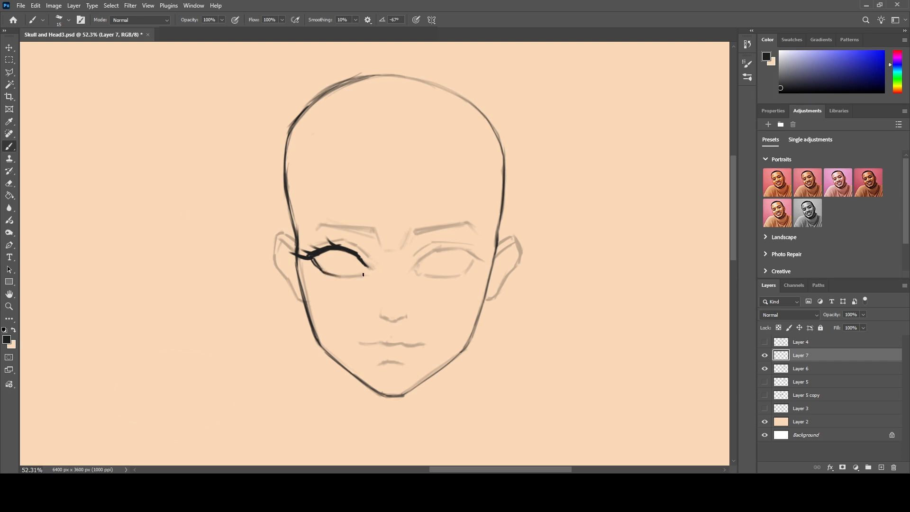
drag(363, 274, 325, 275)
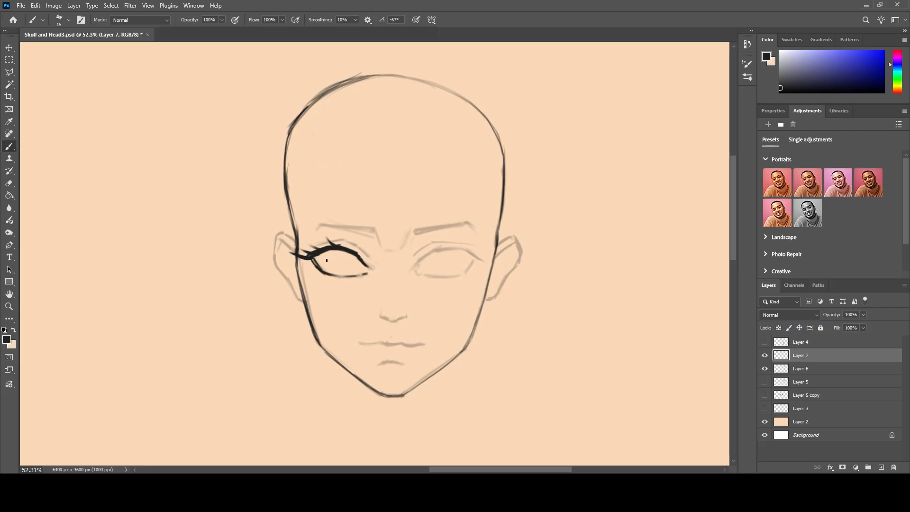
mouse_move(316, 268)
mouse_down()
mouse_move(311, 275)
mouse_move(335, 283)
mouse_up()
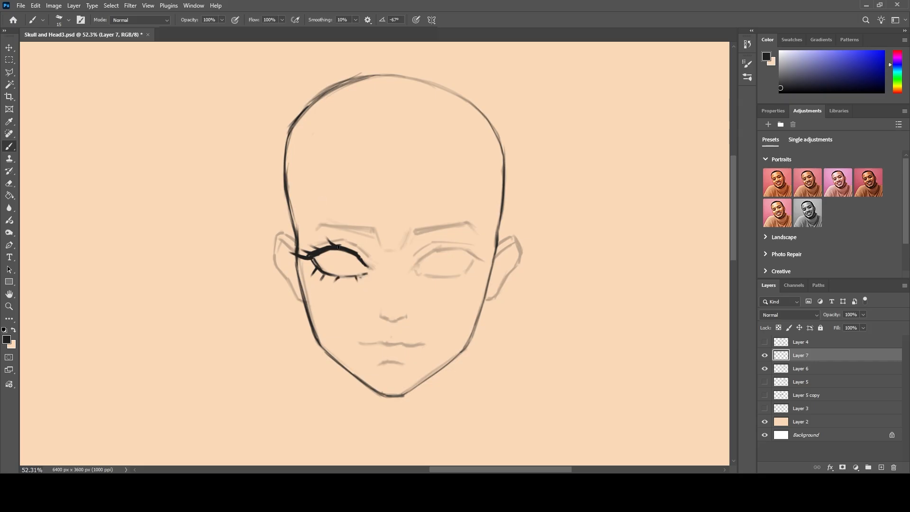
mouse_move(355, 255)
mouse_down()
mouse_move(352, 270)
mouse_move(327, 267)
mouse_move(341, 275)
mouse_move(339, 260)
mouse_up()
drag(349, 261, 331, 261)
drag(360, 259, 368, 270)
Outline the right eye's upper and lower lids over the sketch, adding lashes to both lids.
mouse_move(414, 266)
mouse_down()
mouse_move(434, 250)
mouse_move(415, 259)
mouse_move(462, 247)
mouse_move(444, 247)
mouse_move(474, 255)
mouse_up()
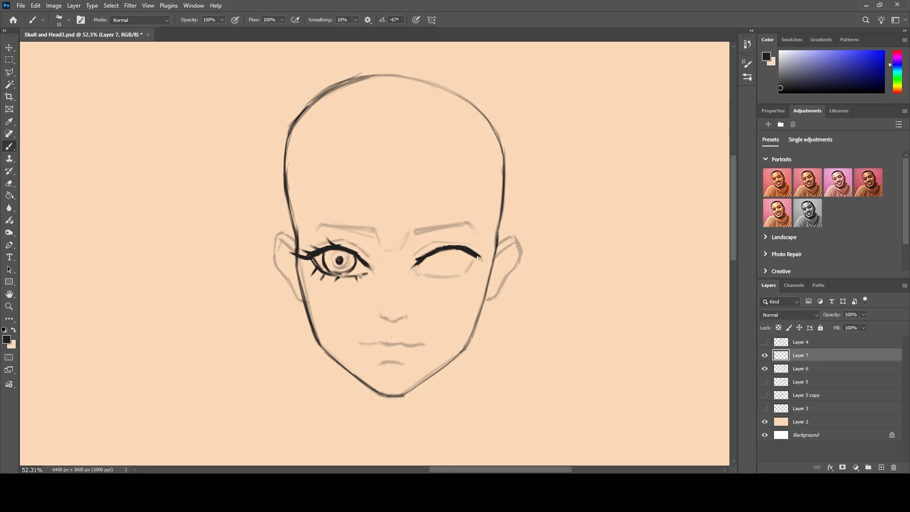
mouse_move(476, 257)
mouse_down()
mouse_move(491, 243)
mouse_move(480, 240)
mouse_move(454, 249)
mouse_move(460, 238)
mouse_move(443, 243)
mouse_up()
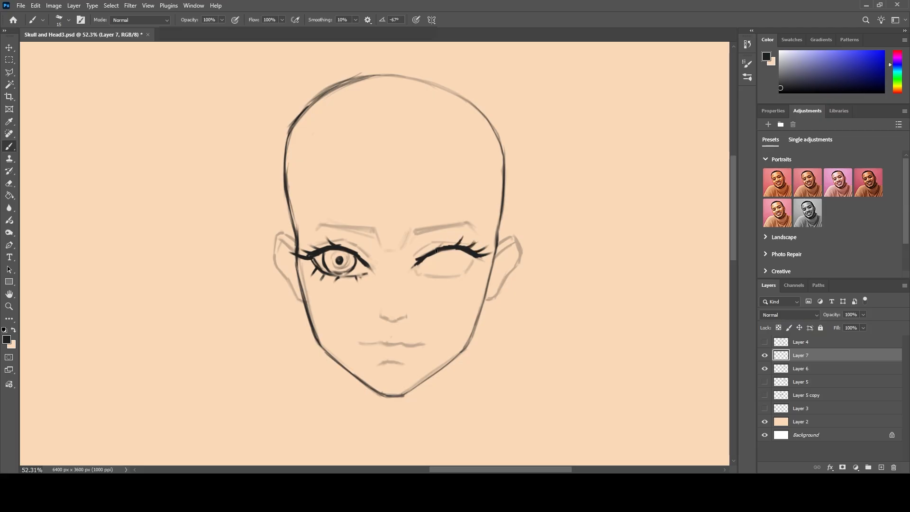
mouse_move(476, 257)
mouse_down()
mouse_move(462, 277)
mouse_move(419, 272)
mouse_up()
drag(474, 267, 480, 280)
mouse_move(472, 269)
mouse_down()
mouse_move(477, 279)
mouse_move(456, 282)
mouse_up()
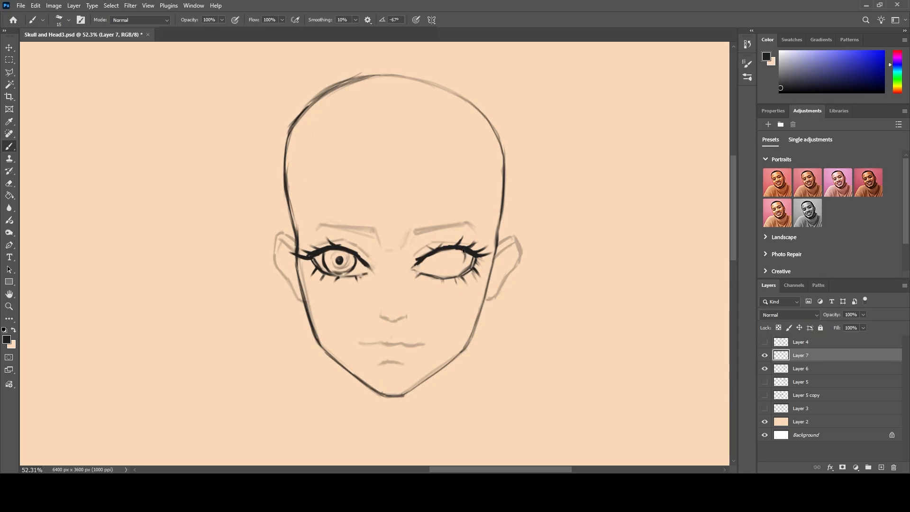
Draw the right eye's iris and pupil, and add an eyelid crease above each eye.
drag(460, 269, 438, 273)
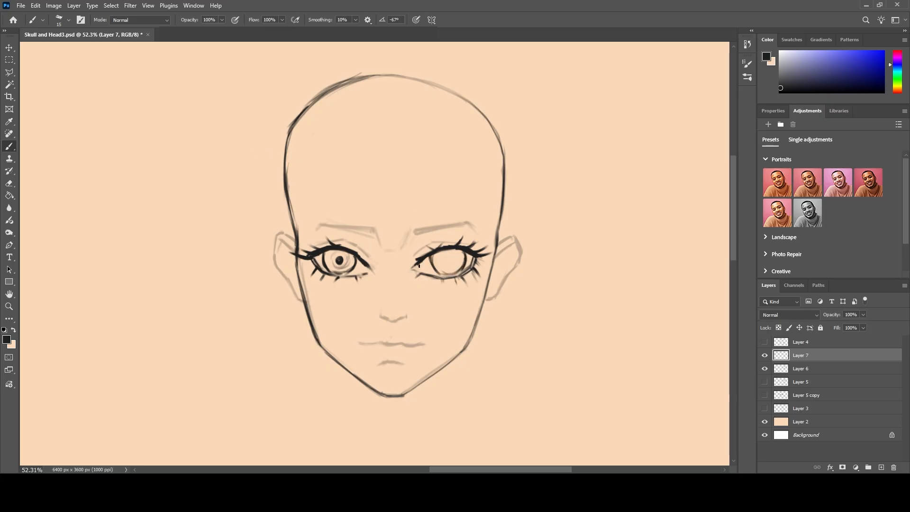
mouse_move(449, 259)
mouse_down()
mouse_move(446, 268)
mouse_move(454, 265)
mouse_up()
mouse_move(355, 244)
mouse_down()
mouse_move(369, 255)
mouse_move(342, 241)
mouse_move(322, 247)
mouse_up()
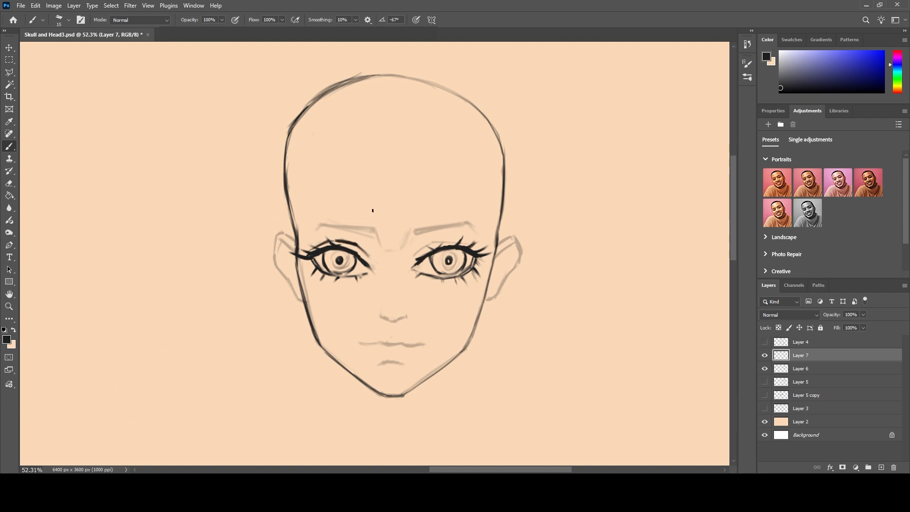
mouse_move(416, 254)
mouse_down()
mouse_move(444, 241)
mouse_move(478, 249)
mouse_move(459, 241)
mouse_up()
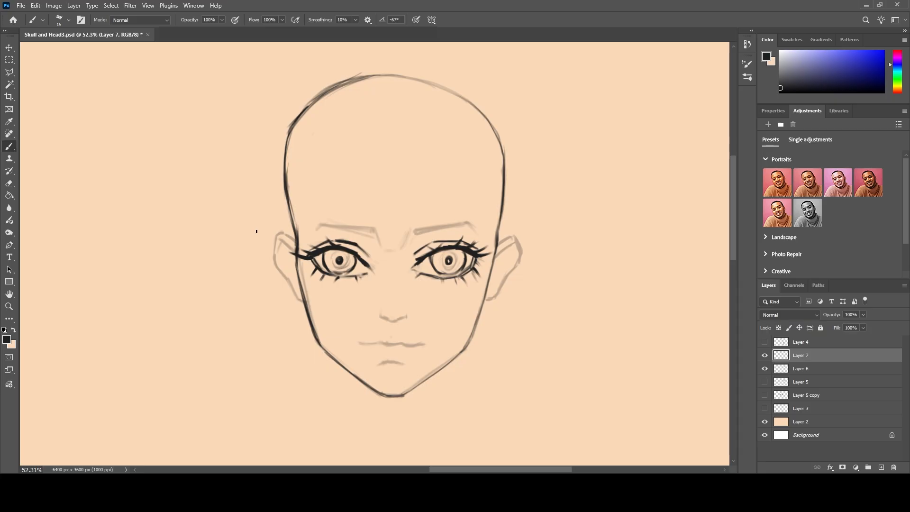
Draw thick eyebrows tapering toward the temples above both eyes, slightly higher than the sketched brows.
click(371, 228)
drag(372, 225, 307, 220)
key(ctrl+z)
key(ctrl+z)
key(ctrl+z)
key(ctrl+z)
key(ctrl+z)
key(ctrl+z)
key(ctrl+z)
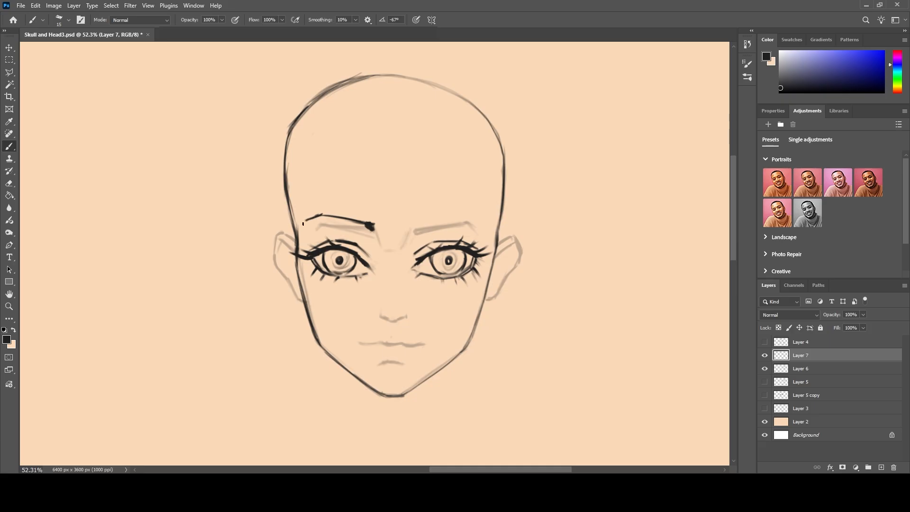
mouse_move(365, 227)
mouse_down()
mouse_move(336, 219)
mouse_move(373, 231)
mouse_move(305, 222)
mouse_up()
mouse_move(415, 232)
mouse_down()
mouse_move(473, 216)
mouse_move(487, 227)
mouse_up()
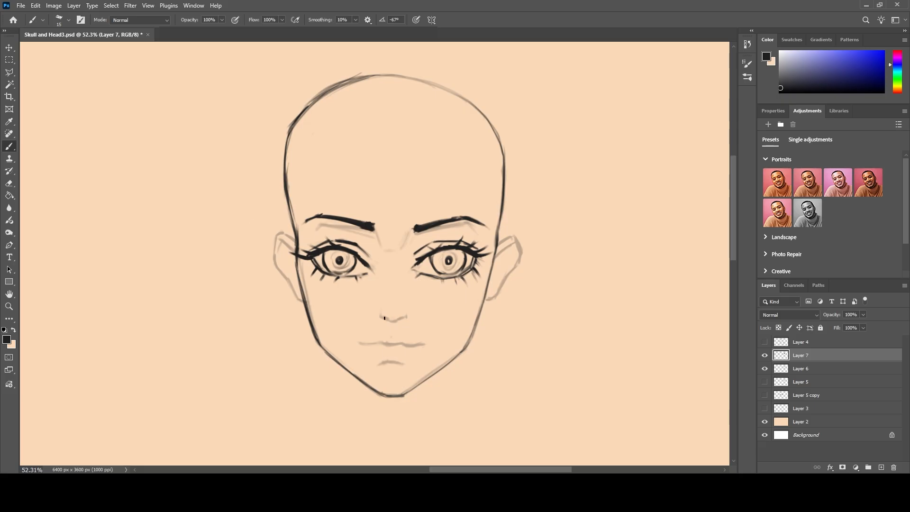
Trace the nose base, mouth line, lower-lip line and both ears in dark strokes over the sketch.
mouse_move(380, 317)
mouse_down()
mouse_move(395, 323)
mouse_move(410, 315)
mouse_up()
mouse_move(391, 346)
mouse_down()
mouse_move(365, 346)
mouse_move(418, 346)
mouse_up()
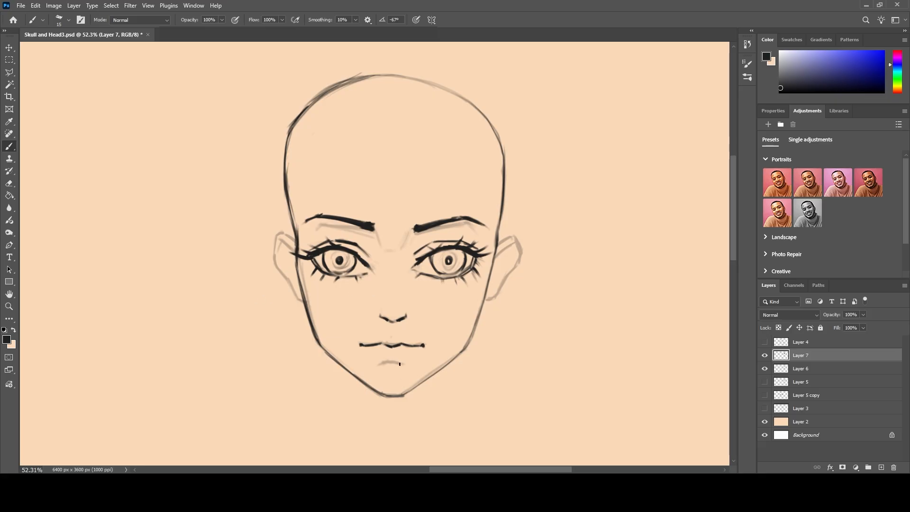
mouse_move(381, 363)
mouse_down()
mouse_move(406, 367)
mouse_move(380, 364)
mouse_up()
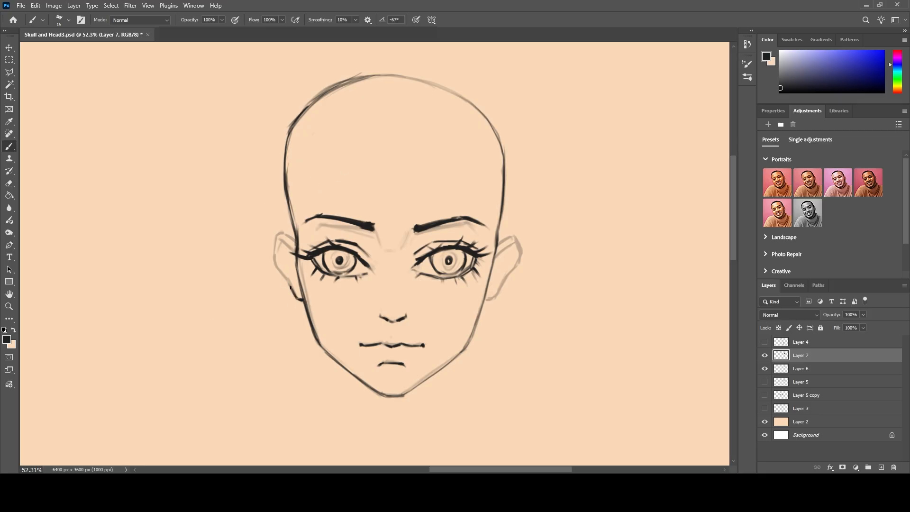
drag(279, 233, 294, 241)
mouse_move(495, 257)
mouse_down()
mouse_move(521, 237)
mouse_move(513, 239)
mouse_move(514, 273)
mouse_move(485, 303)
mouse_up()
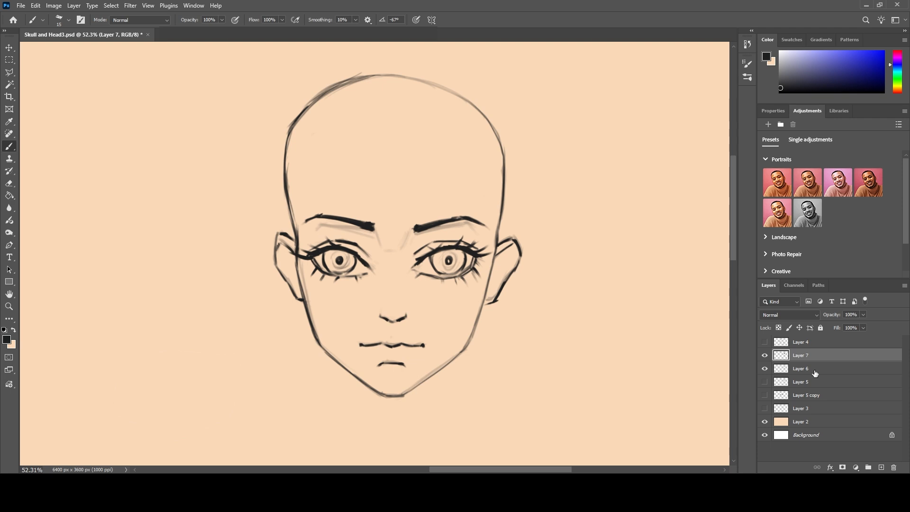
Add a new layer above Layer 7 and draw a narrow hair strand from the upper forehead to between the brows.
click(881, 468)
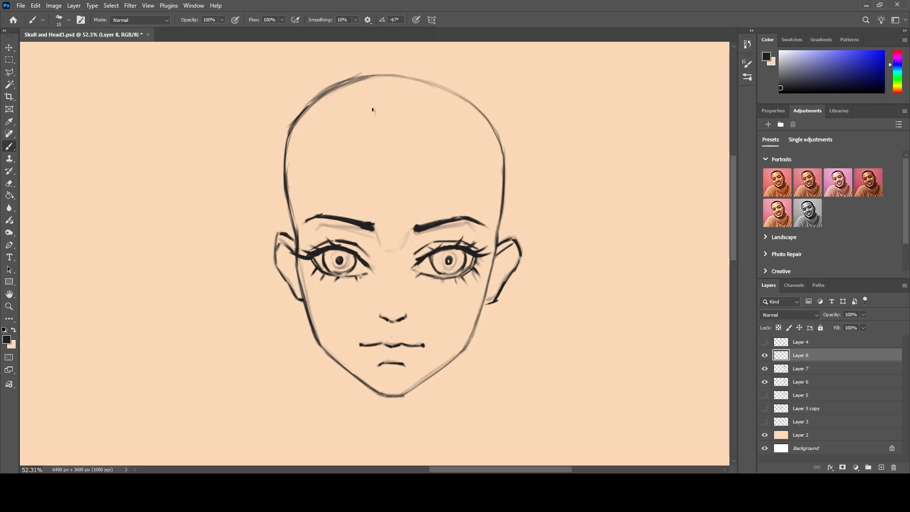
drag(374, 112, 379, 101)
key(bracketright)
drag(380, 99, 396, 170)
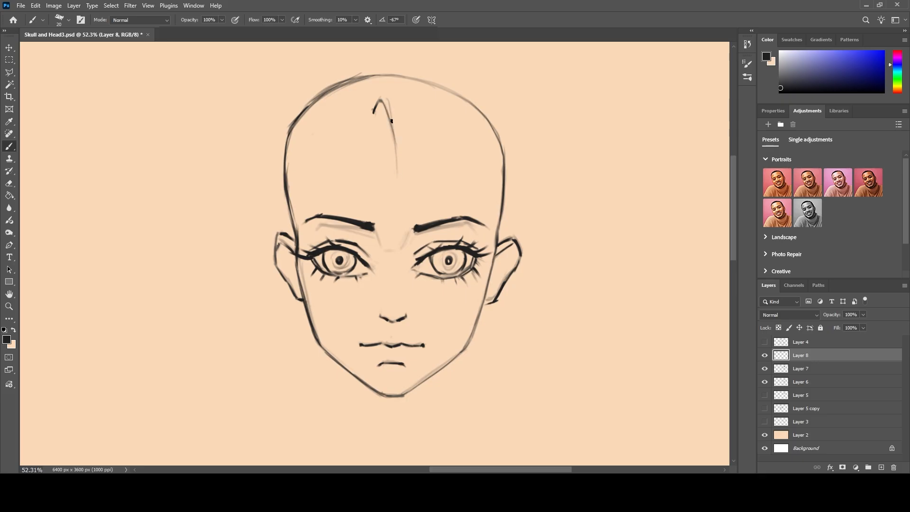
drag(373, 112, 397, 175)
key(bracketleft)
mouse_move(395, 159)
mouse_down()
mouse_move(411, 225)
mouse_move(409, 218)
mouse_up()
drag(398, 166, 402, 192)
mouse_move(400, 143)
mouse_down()
mouse_move(401, 178)
mouse_move(394, 87)
mouse_up()
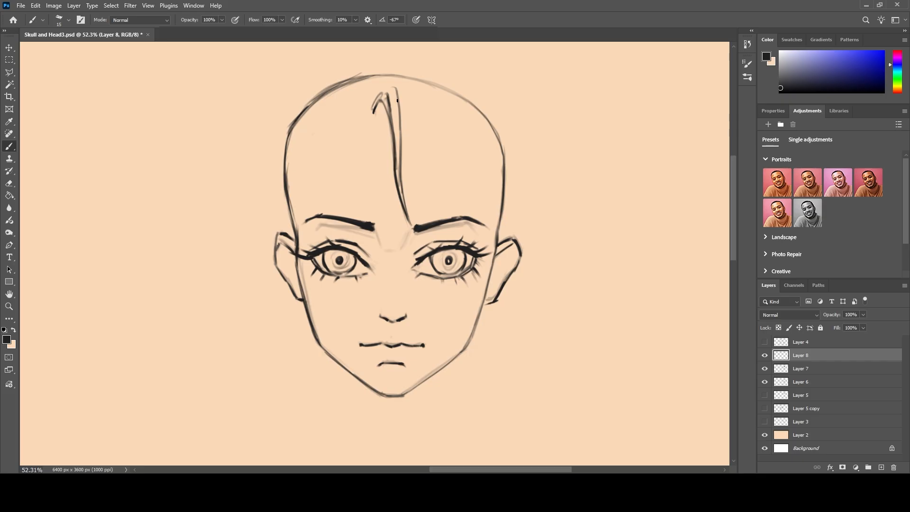
Sketch fringe strands sweeping from the parting across the forehead above the right brow.
drag(401, 99, 491, 202)
mouse_move(427, 131)
mouse_down()
mouse_move(466, 189)
mouse_move(444, 192)
mouse_up()
drag(441, 158, 445, 200)
mouse_move(441, 161)
mouse_down()
mouse_move(445, 194)
mouse_move(463, 212)
mouse_up()
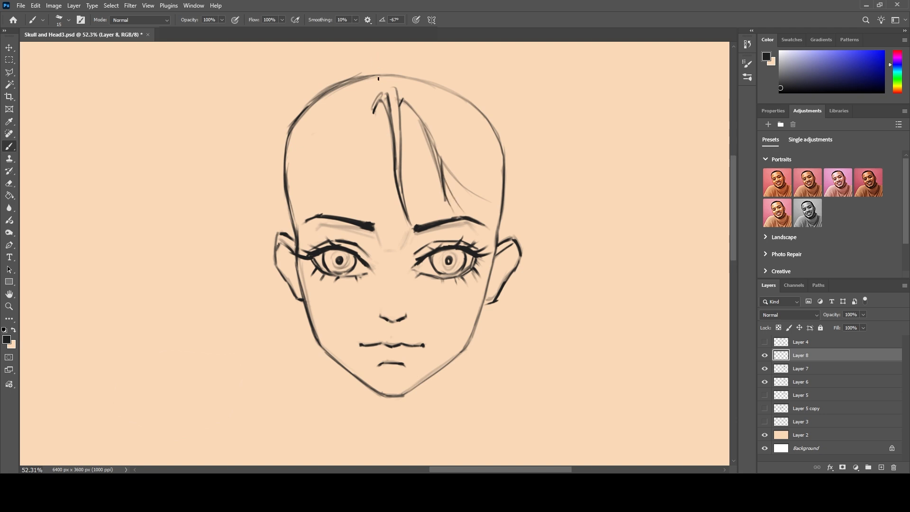
drag(405, 94, 441, 141)
mouse_move(406, 91)
mouse_down()
mouse_move(396, 95)
mouse_move(425, 103)
mouse_move(450, 143)
mouse_up()
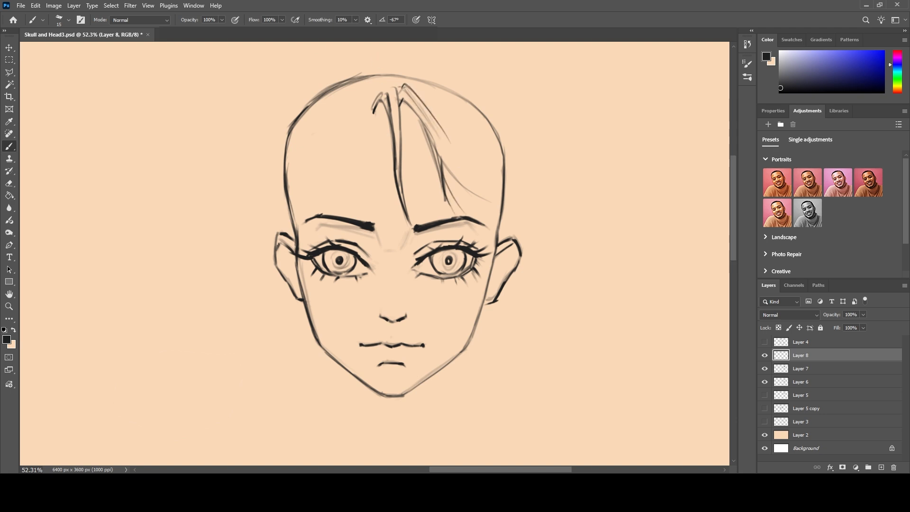
Scale Layer 6, Layer 7 and Layer 8 together down to about 80%.
scroll(402, 152, down, 4)
scroll(402, 151, up, 10)
scroll(402, 152, down, 2)
scroll(404, 148, down, 1)
scroll(404, 148, up, 2)
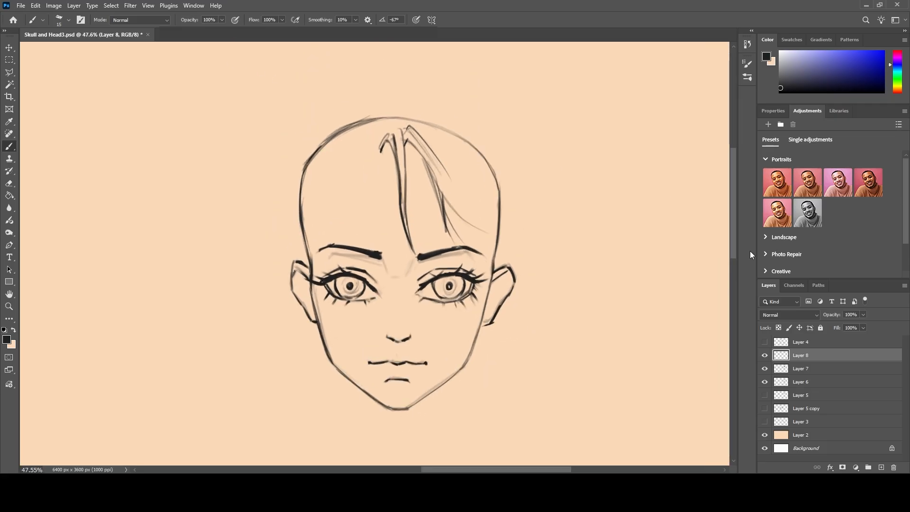
shift+click(818, 382)
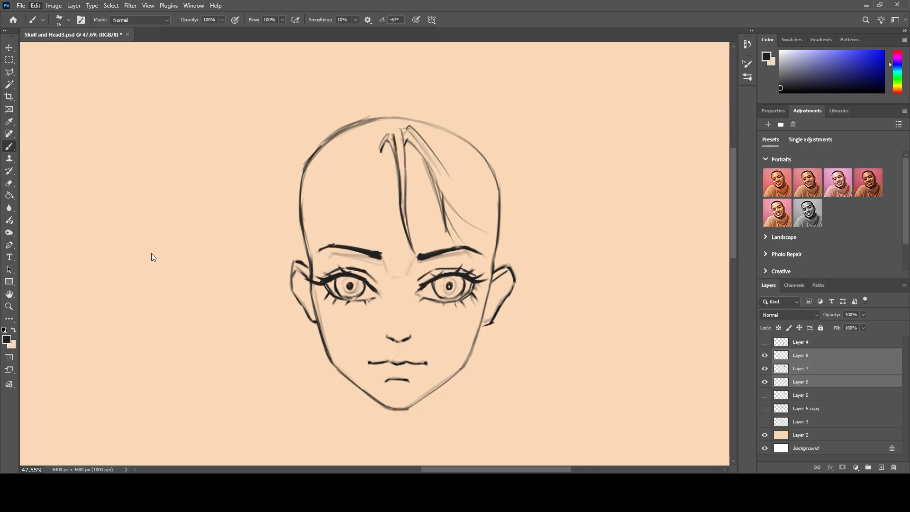
key(ctrl+t)
drag(521, 264, 472, 264)
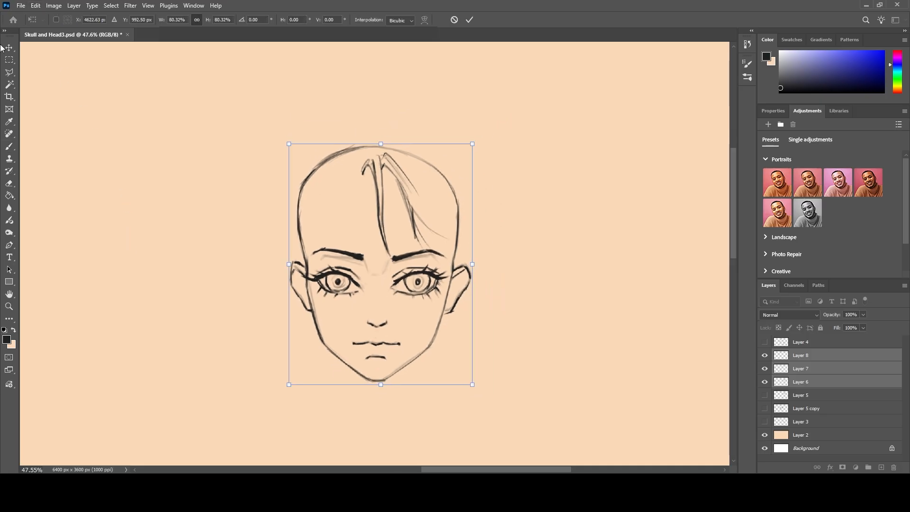
click(9, 146)
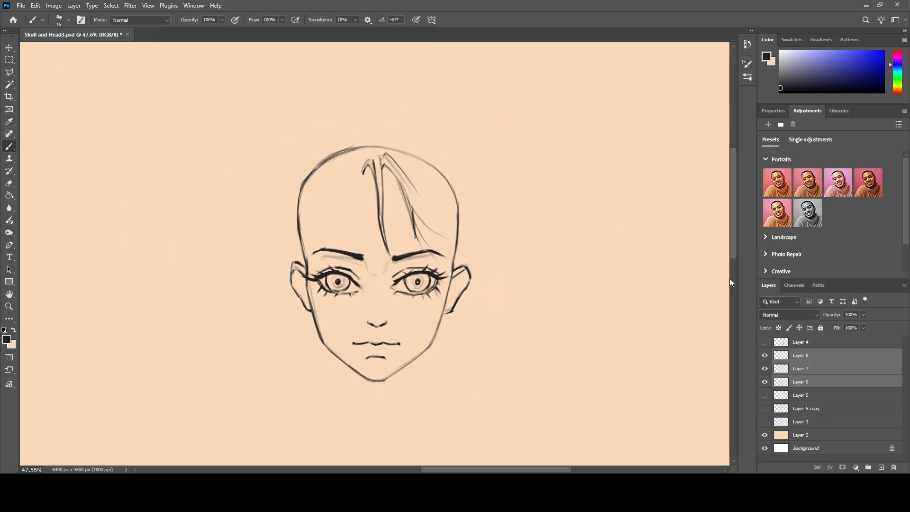
On Layer 8, draw the outer hair contour from the parting over the right side of the skull to beside the ear.
click(806, 356)
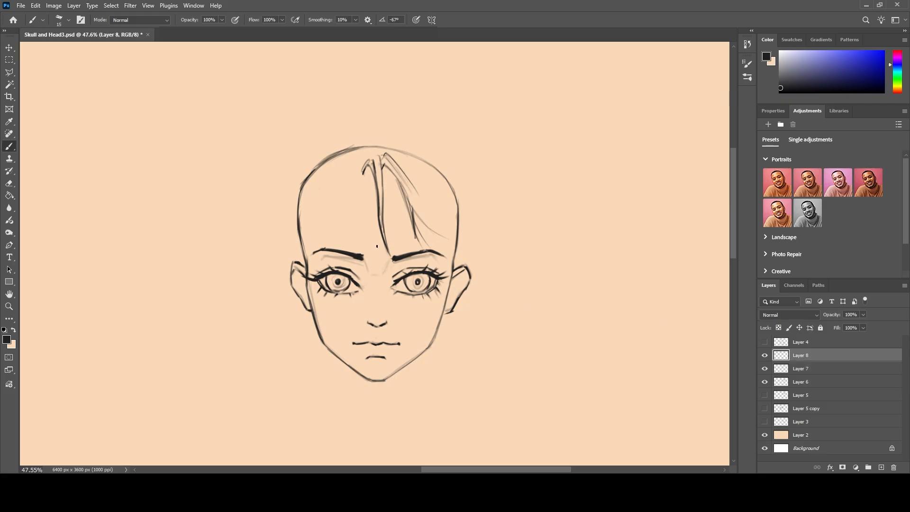
mouse_move(363, 159)
mouse_down()
mouse_move(369, 125)
mouse_move(392, 122)
mouse_move(437, 140)
mouse_move(465, 172)
mouse_up()
mouse_move(425, 134)
mouse_down()
mouse_move(473, 184)
mouse_move(479, 222)
mouse_up()
drag(475, 185, 479, 260)
drag(480, 221, 492, 286)
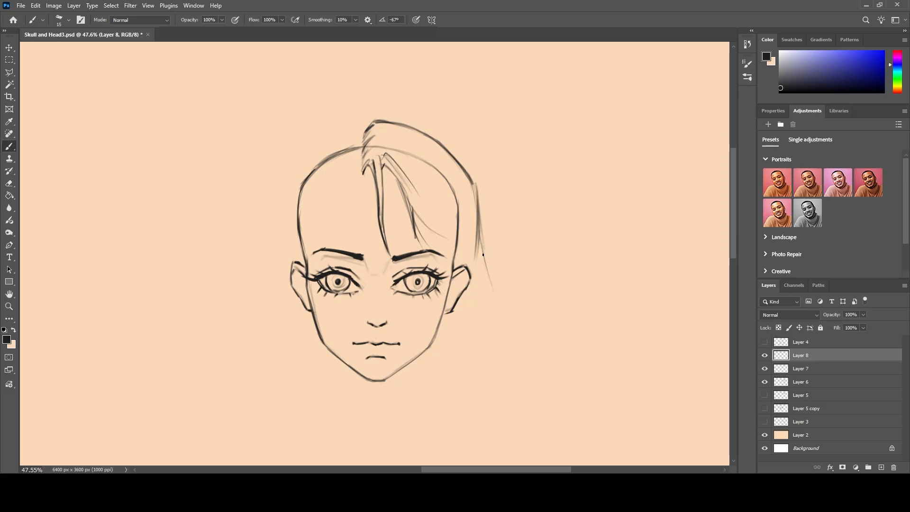
Extend the right outer hair contour into long locks flaring outward below the jaw.
drag(480, 239, 560, 358)
drag(505, 318, 562, 350)
drag(474, 254, 509, 328)
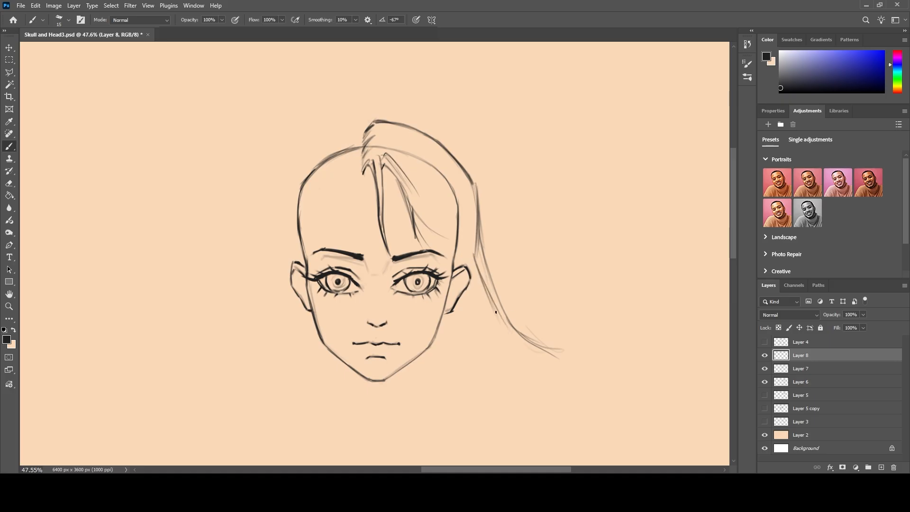
drag(491, 305, 556, 427)
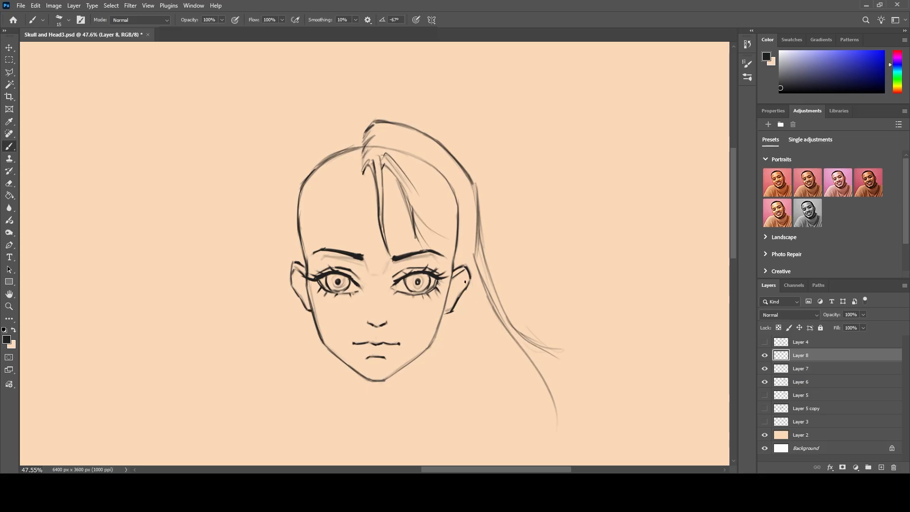
mouse_move(525, 357)
mouse_down()
mouse_move(539, 433)
mouse_move(545, 428)
mouse_up()
Draw long inner strands hanging below the right ear, and thicken the fringe sweeping from the parting to the right temple.
drag(465, 321, 495, 458)
drag(468, 327, 477, 443)
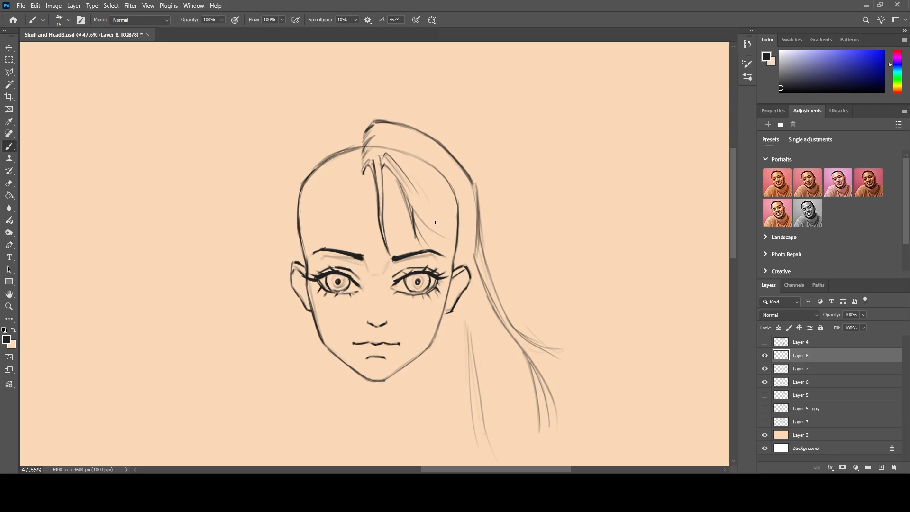
mouse_move(410, 184)
mouse_down()
mouse_move(413, 204)
mouse_move(456, 244)
mouse_up()
drag(427, 188, 455, 247)
mouse_move(459, 286)
mouse_down()
mouse_move(468, 380)
mouse_move(450, 356)
mouse_up()
drag(459, 320, 449, 428)
drag(456, 233, 419, 174)
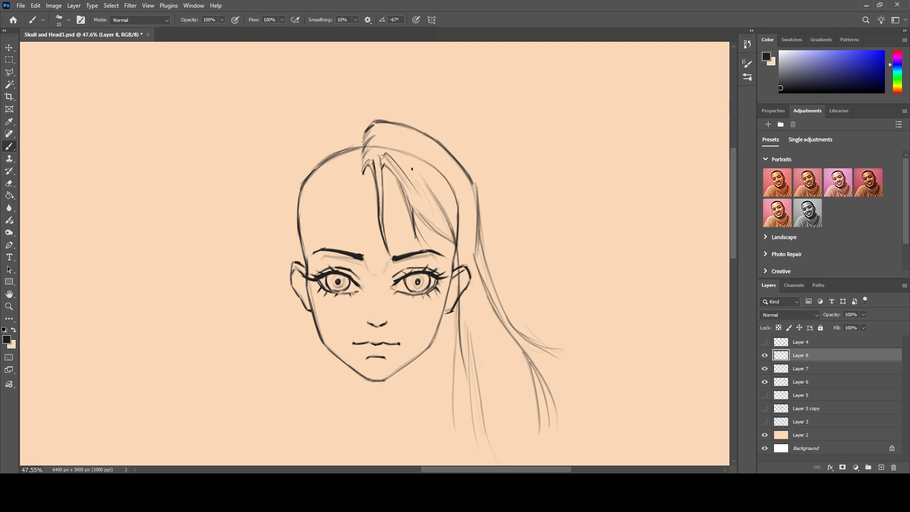
mouse_move(467, 232)
mouse_down()
mouse_move(446, 163)
mouse_move(454, 175)
mouse_move(392, 130)
mouse_move(402, 139)
mouse_move(380, 134)
mouse_up()
Draw the outer hair contour from the parting over the left side of the skull down past the ear.
mouse_move(363, 127)
mouse_down()
mouse_move(346, 122)
mouse_move(295, 167)
mouse_up()
drag(332, 124, 280, 183)
drag(315, 139, 273, 210)
drag(292, 167, 274, 273)
drag(280, 194, 278, 320)
drag(280, 226, 277, 304)
drag(280, 265, 278, 284)
Extend the left outer hair into long, slightly flaring strands reaching below chin level.
drag(276, 241, 261, 391)
mouse_move(274, 260)
mouse_down()
mouse_move(252, 340)
mouse_move(264, 296)
mouse_up()
drag(264, 296, 246, 416)
drag(266, 311, 263, 393)
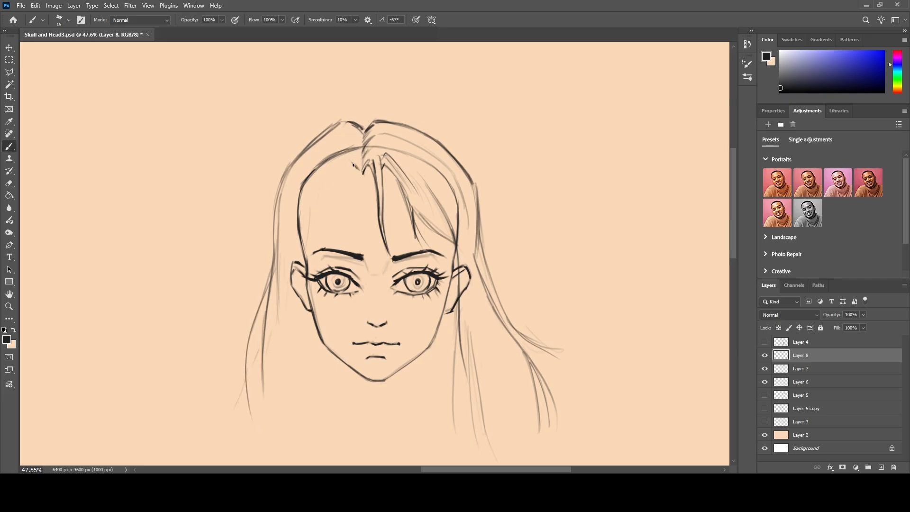
Draw the left inner hairline from the parting across the temple and ear, ending in long strands beside the jaw.
mouse_move(345, 158)
mouse_down()
mouse_move(320, 207)
mouse_move(330, 174)
mouse_move(324, 186)
mouse_move(307, 265)
mouse_up()
drag(315, 210, 293, 312)
mouse_move(306, 278)
mouse_down()
mouse_move(288, 328)
mouse_move(283, 393)
mouse_up()
mouse_move(290, 316)
mouse_down()
mouse_move(280, 415)
mouse_move(290, 400)
mouse_up()
mouse_move(297, 330)
mouse_down()
mouse_move(299, 406)
mouse_move(297, 391)
mouse_up()
drag(317, 211, 308, 292)
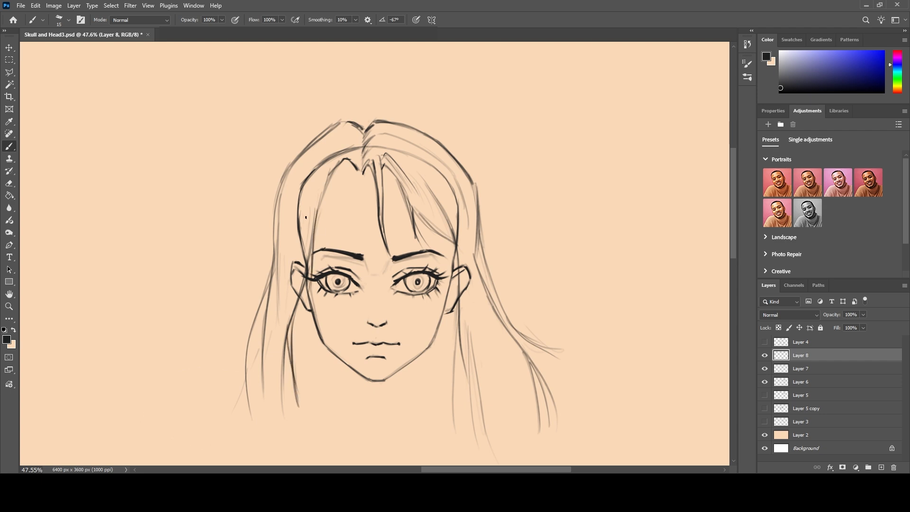
mouse_move(322, 200)
mouse_down()
mouse_move(299, 266)
mouse_move(303, 237)
mouse_up()
mouse_move(330, 173)
mouse_down()
mouse_move(312, 221)
mouse_move(326, 186)
mouse_up()
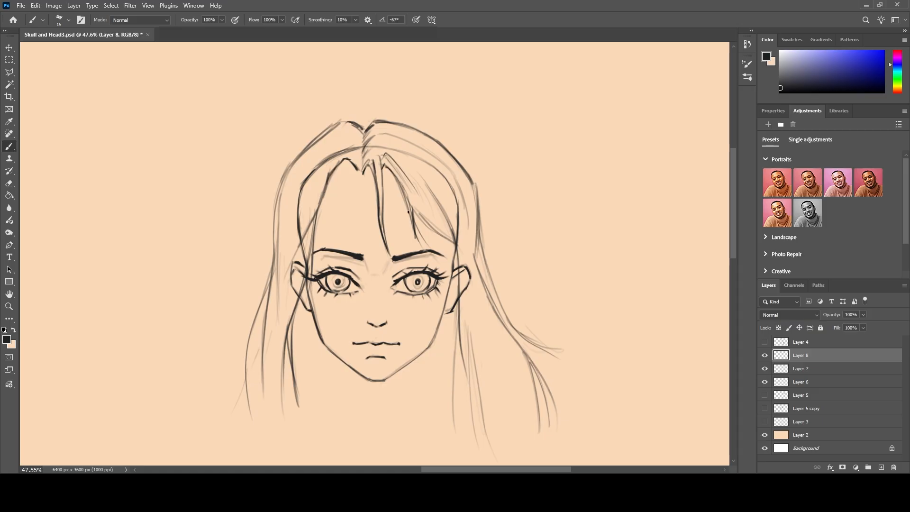
Darken the lower edge of the right fringe and the left outer hair contour down to its tips.
mouse_move(401, 184)
mouse_down()
mouse_move(411, 223)
mouse_move(452, 240)
mouse_up()
mouse_move(417, 203)
mouse_down()
mouse_move(452, 234)
mouse_move(461, 293)
mouse_up()
drag(286, 179, 275, 258)
drag(279, 197, 274, 304)
drag(277, 258, 252, 324)
drag(254, 322, 244, 412)
drag(247, 366, 235, 426)
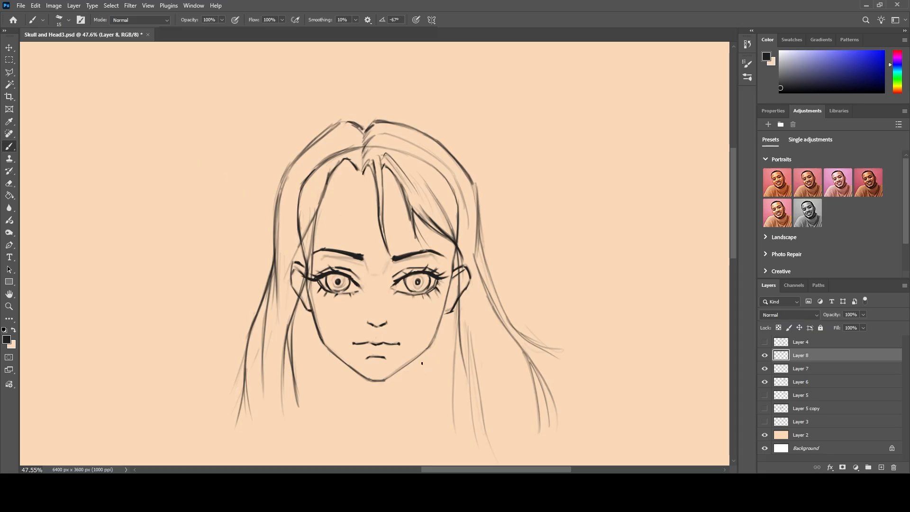
Draw both sides of the neck below the jaw and a V-shaped collar with short side lines beneath it.
drag(418, 356, 416, 384)
mouse_move(337, 358)
mouse_down()
mouse_move(339, 396)
mouse_move(338, 367)
mouse_up()
mouse_move(419, 400)
mouse_down()
mouse_move(378, 431)
mouse_move(339, 407)
mouse_up()
drag(421, 397, 434, 443)
drag(335, 401, 327, 446)
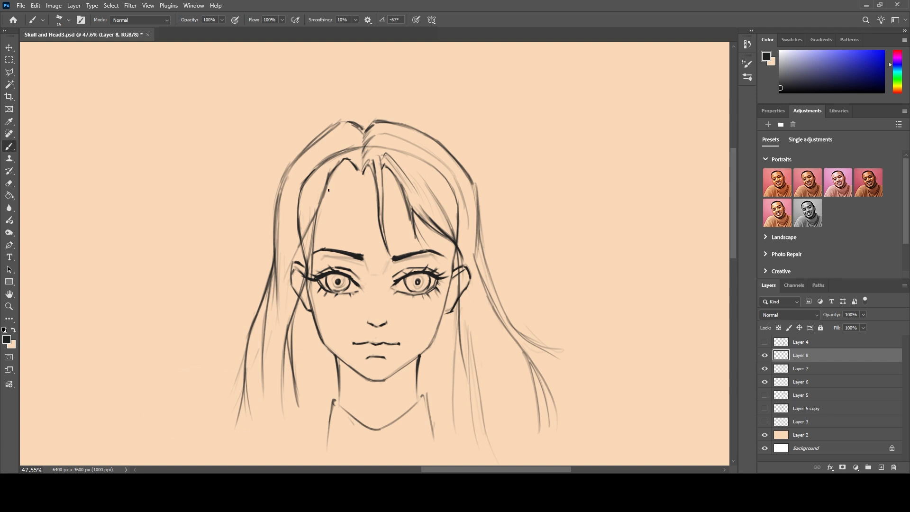
Erase the old skull arc and the outer ear lines covered by the hair on Layer 7 and Layer 6.
click(828, 373)
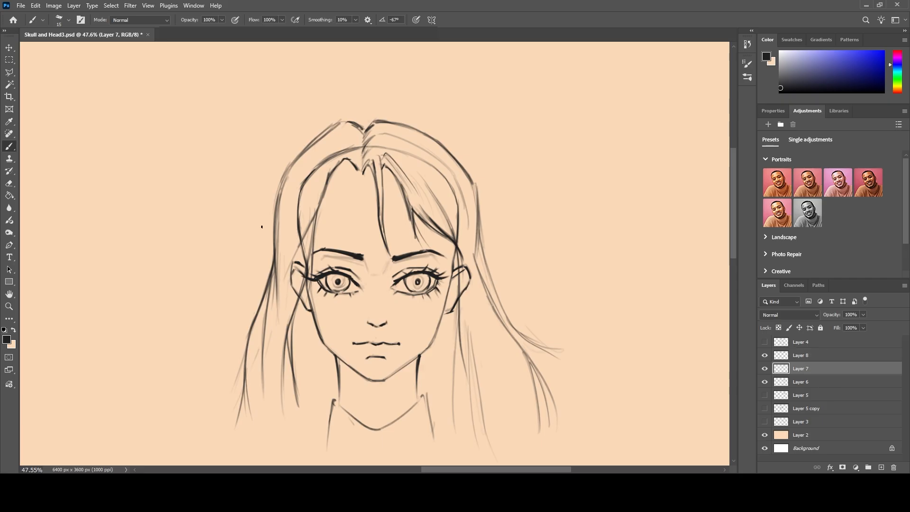
key(bracketright)
key(bracketright)
key(bracketright)
mouse_move(420, 161)
mouse_down()
mouse_move(347, 153)
mouse_move(299, 186)
mouse_move(306, 270)
mouse_move(288, 272)
mouse_move(297, 275)
mouse_up()
mouse_move(464, 268)
mouse_down()
mouse_move(467, 281)
mouse_move(463, 268)
mouse_up()
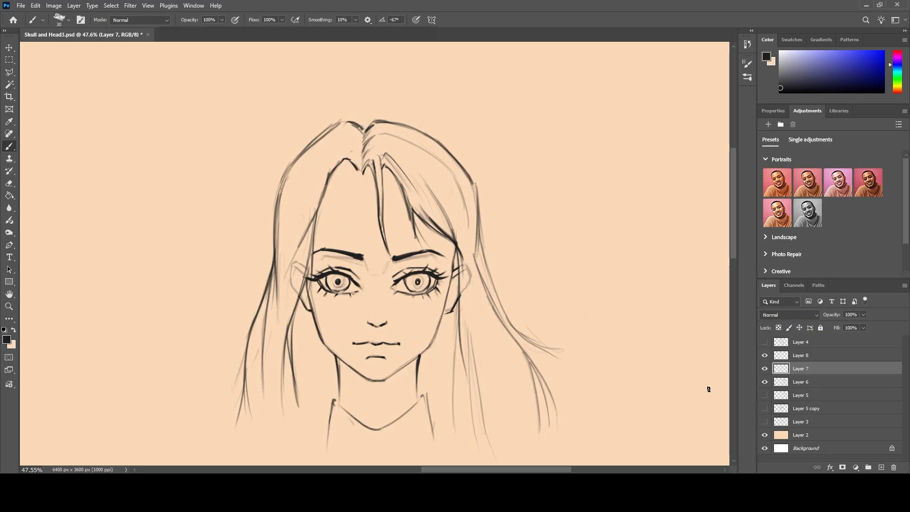
click(800, 381)
mouse_move(469, 273)
mouse_down()
mouse_move(467, 309)
mouse_move(463, 290)
mouse_up()
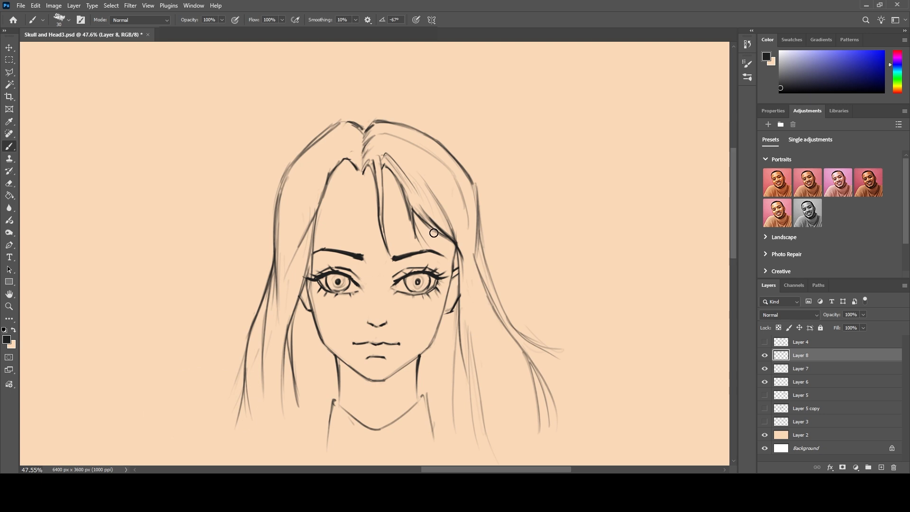
Clean up the right fringe tip on Layer 8 and draw thin size 10 strands falling past the right ear.
drag(436, 226, 442, 239)
key(bracketleft)
key(bracketleft)
key(bracketleft)
key(bracketleft)
mouse_move(444, 237)
mouse_down()
mouse_move(459, 281)
mouse_move(451, 254)
mouse_up()
drag(428, 214, 476, 331)
drag(455, 269, 464, 341)
drag(459, 285, 464, 334)
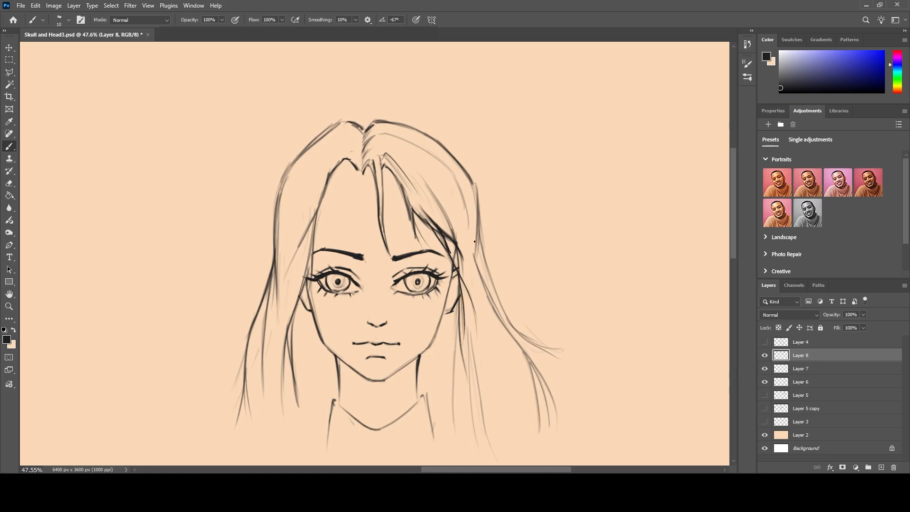
Draw long strands on Layer 8 sweeping from the right fringe's lower edge across the ear.
click(800, 371)
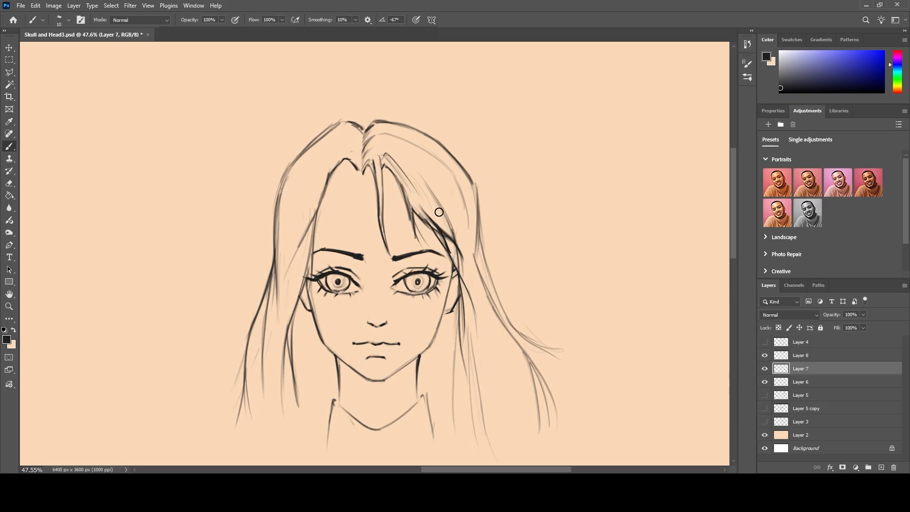
click(804, 385)
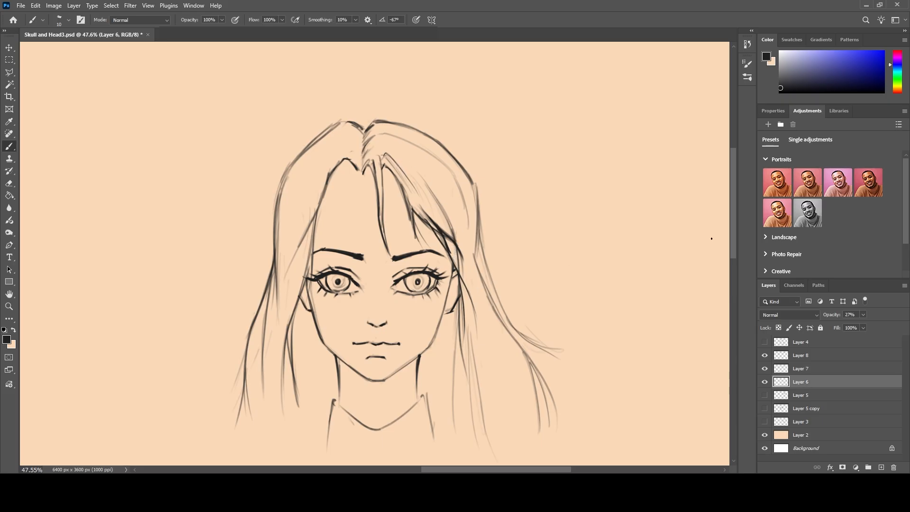
click(795, 358)
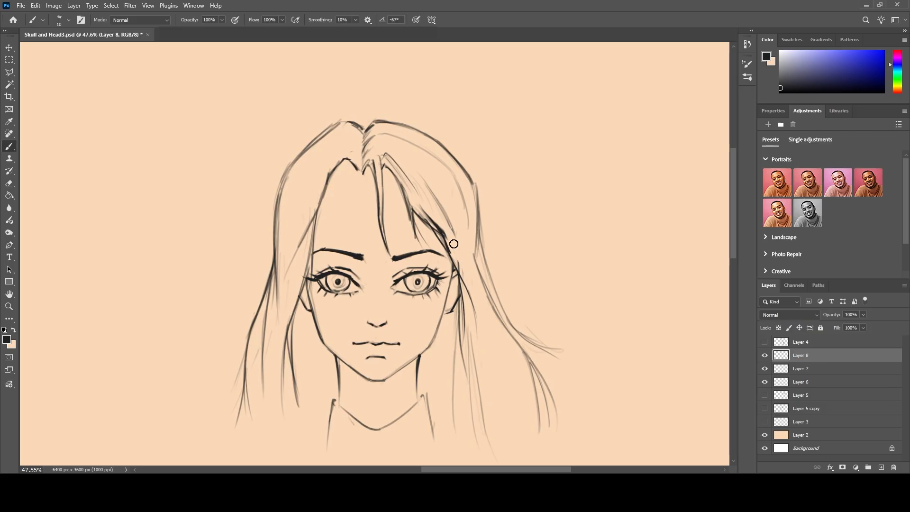
key(ctrl+z)
drag(423, 219, 460, 271)
mouse_move(422, 194)
mouse_down()
mouse_move(454, 236)
mouse_move(488, 323)
mouse_up()
drag(433, 212, 459, 249)
drag(432, 214, 451, 232)
Fill the right fringe with fine curved strands, including one crossing outward over the side hair.
drag(409, 178, 453, 228)
drag(440, 190, 450, 211)
drag(449, 211, 456, 236)
drag(415, 161, 460, 251)
drag(452, 198, 460, 248)
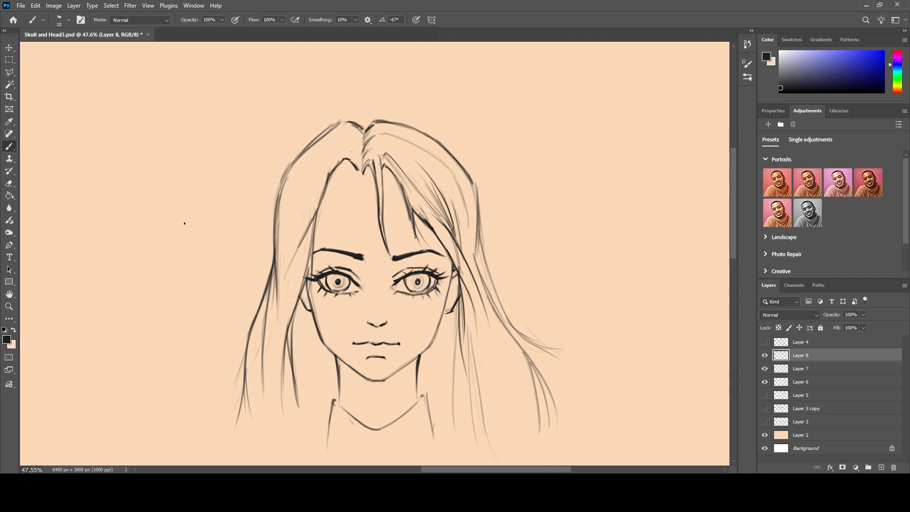
drag(436, 231, 483, 266)
Shade both irises with an enlarged soft round brush.
click(744, 77)
click(619, 204)
key(bracketright)
key(bracketright)
key(bracketright)
key(bracketright)
key(bracketright)
mouse_move(335, 283)
mouse_down()
mouse_move(344, 284)
mouse_move(331, 285)
mouse_up()
drag(417, 279, 418, 279)
Darken both irises with a second pass of the soft brush at size 40.
key(bracketleft)
key(bracketleft)
key(bracketleft)
key(bracketleft)
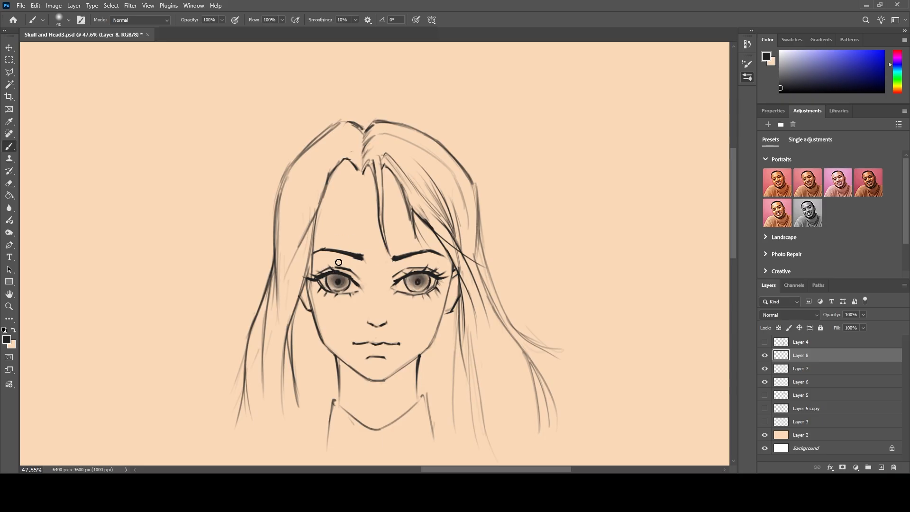
drag(346, 280, 331, 282)
mouse_move(421, 279)
mouse_down()
mouse_move(426, 284)
mouse_move(411, 282)
mouse_up()
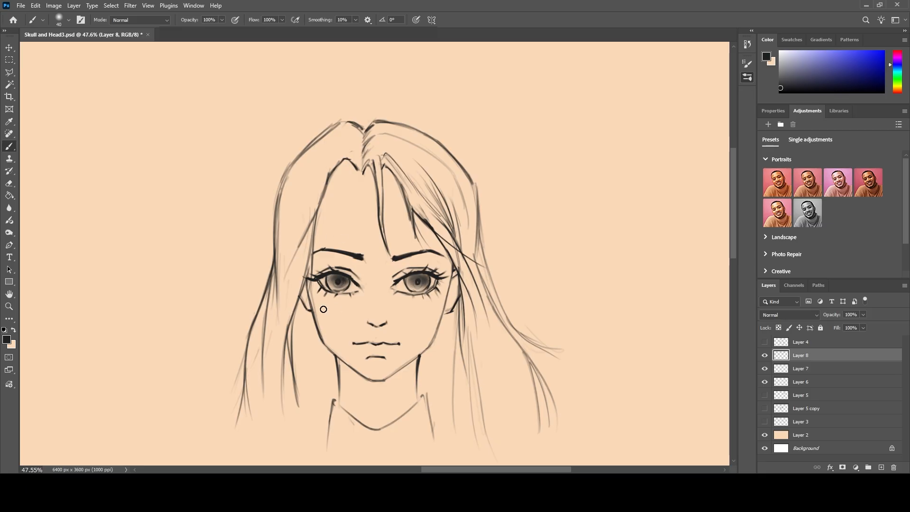
Erase small light highlights in both irises with the Eraser at size 10 on Layer 8 and Layer 7.
key(bracketleft)
key(bracketleft)
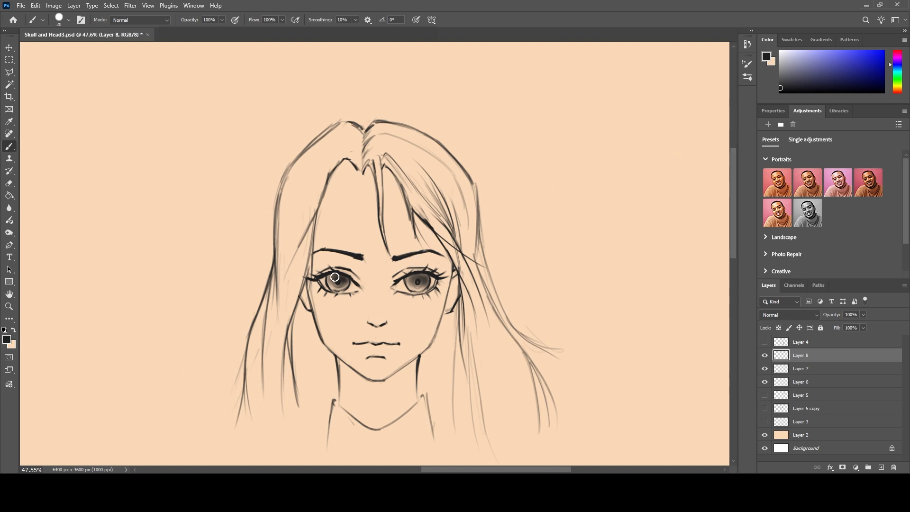
click(9, 183)
key(bracketleft)
key(bracketleft)
key(bracketleft)
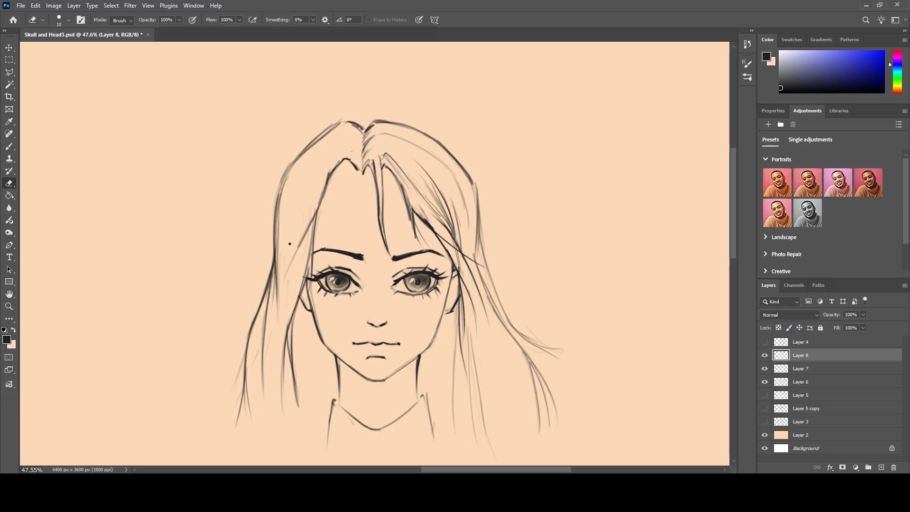
click(830, 369)
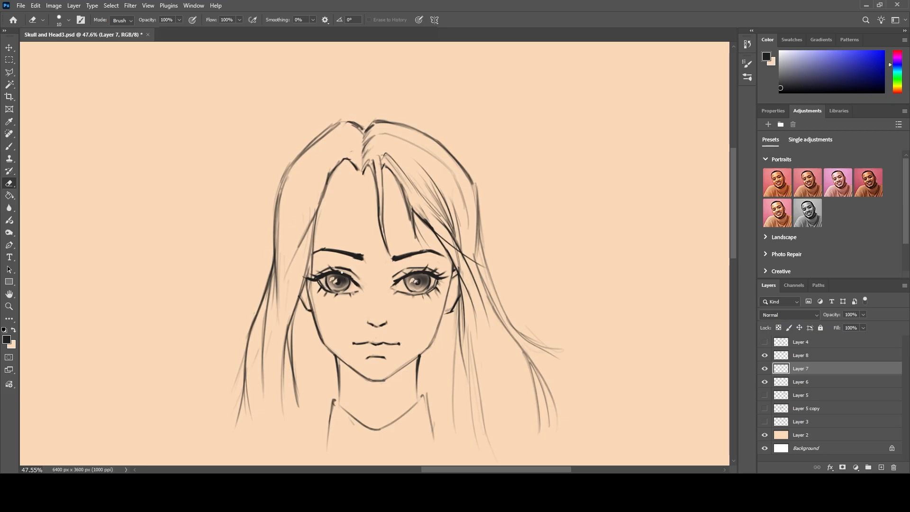
click(792, 355)
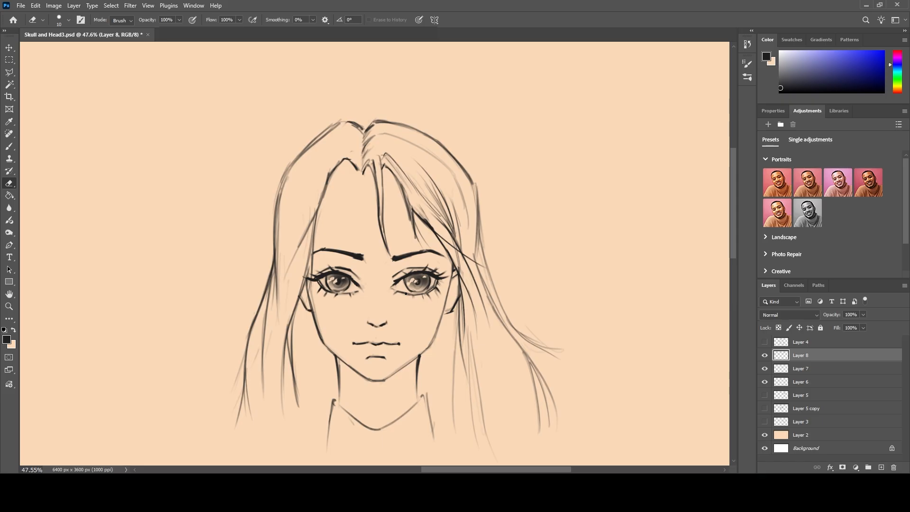
Start a second head on the empty Layer 9 by sketching a large circle for the cranium.
scroll(406, 253, down, 4)
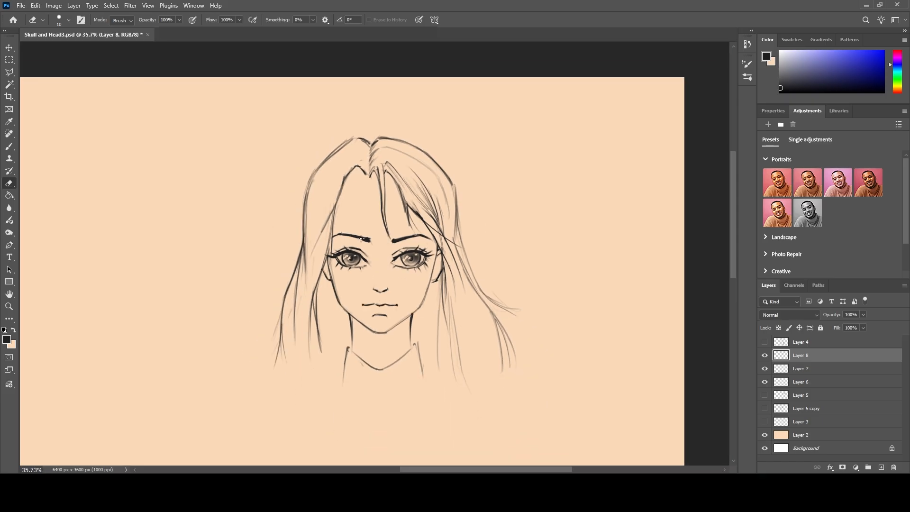
scroll(360, 238, up, 2)
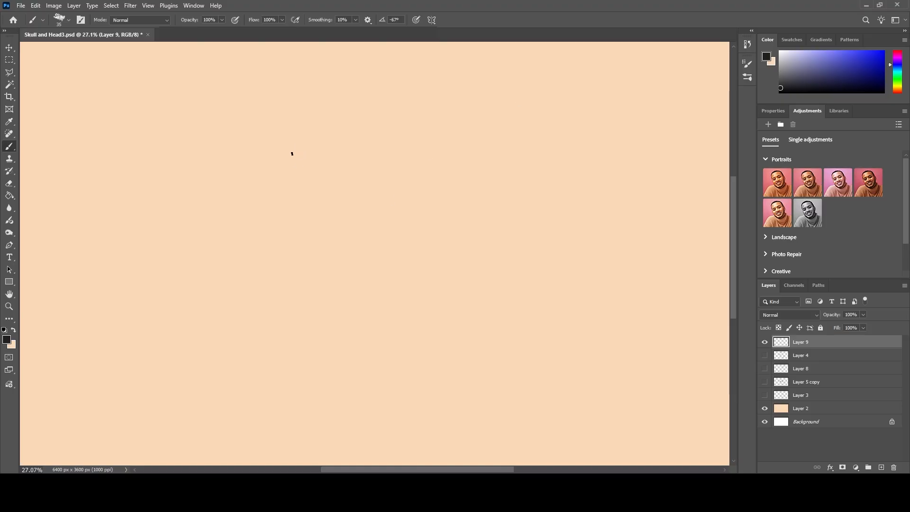
mouse_move(277, 141)
mouse_down()
mouse_move(370, 250)
mouse_move(392, 132)
mouse_move(321, 115)
mouse_move(266, 204)
mouse_move(264, 171)
mouse_move(379, 242)
mouse_move(300, 246)
mouse_move(276, 221)
mouse_up()
mouse_move(311, 113)
mouse_down()
mouse_move(266, 146)
mouse_move(263, 215)
mouse_up()
Sketch a smaller oval inside the right half of the circle for the side plane of the head.
mouse_move(410, 155)
mouse_down()
mouse_move(414, 207)
mouse_move(346, 157)
mouse_move(357, 141)
mouse_move(341, 198)
mouse_move(341, 166)
mouse_move(342, 197)
mouse_up()
drag(344, 154, 339, 196)
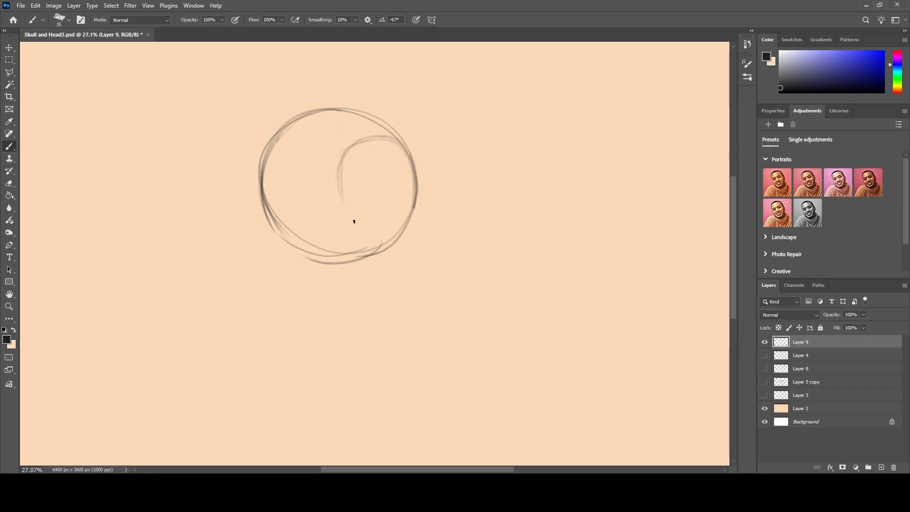
drag(359, 157, 404, 151)
drag(406, 211, 379, 233)
drag(398, 146, 365, 227)
drag(346, 159, 339, 211)
drag(342, 190, 368, 224)
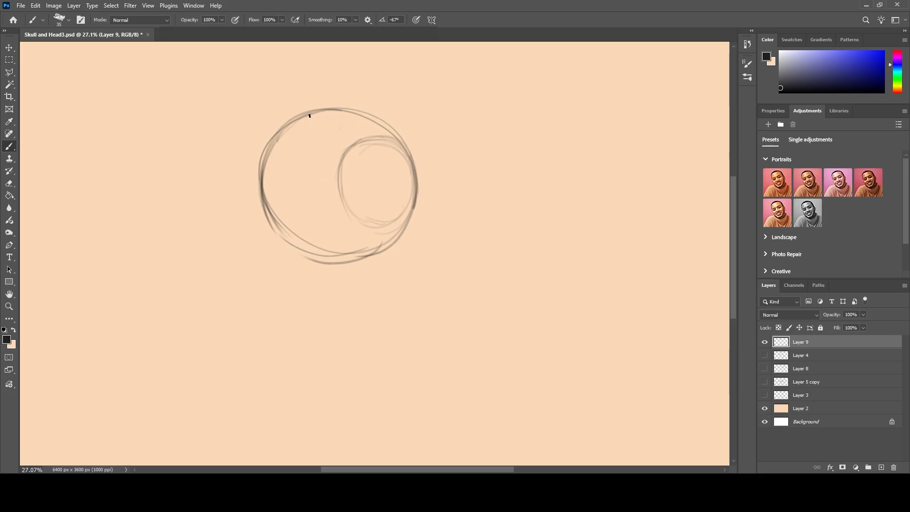
Draw the curved face centre line from the top of the circle down to chin level.
mouse_move(329, 108)
mouse_down()
mouse_move(297, 131)
mouse_move(323, 112)
mouse_move(293, 153)
mouse_move(316, 115)
mouse_move(293, 176)
mouse_move(312, 125)
mouse_move(294, 150)
mouse_move(308, 118)
mouse_move(320, 118)
mouse_move(290, 168)
mouse_up()
drag(302, 134, 297, 227)
drag(294, 154, 307, 262)
drag(294, 183, 315, 310)
mouse_move(295, 159)
mouse_down()
mouse_move(309, 311)
mouse_move(305, 291)
mouse_up()
drag(299, 217, 312, 309)
drag(264, 201, 266, 167)
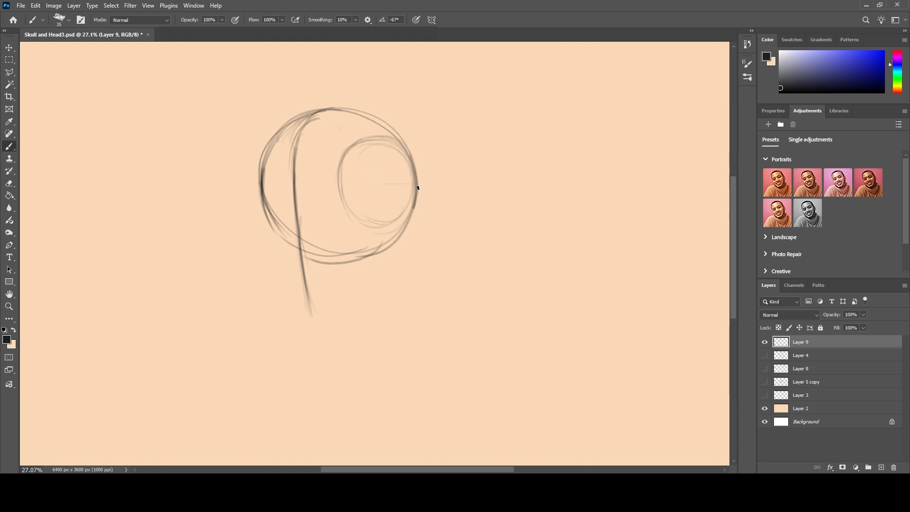
Draw the brow line across the circle from its right edge through the oval to the left edge.
drag(413, 190, 334, 189)
mouse_move(414, 190)
mouse_down()
mouse_move(357, 197)
mouse_move(415, 189)
mouse_move(347, 198)
mouse_up()
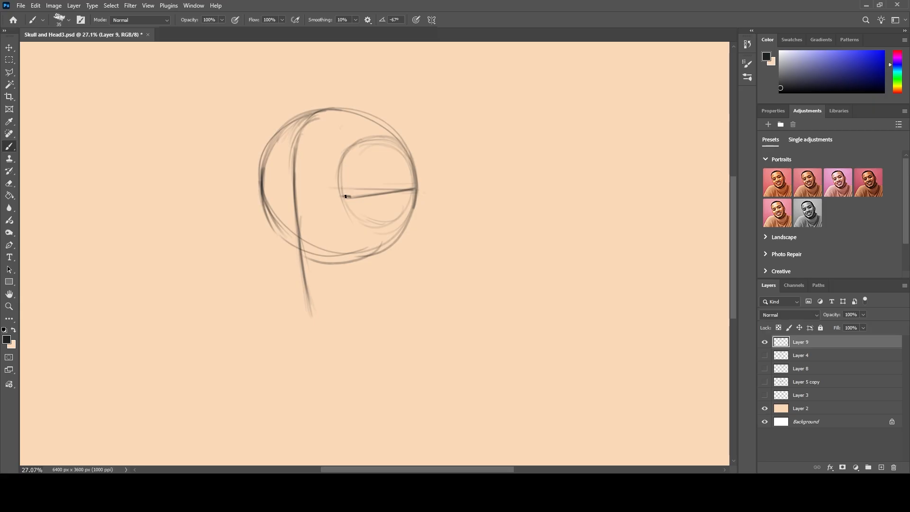
mouse_move(352, 196)
mouse_down()
mouse_move(252, 197)
mouse_move(338, 197)
mouse_move(260, 196)
mouse_up()
Draw the left face contour from the forehead through the eye socket and cheek down to the chin.
drag(261, 162, 273, 259)
mouse_move(266, 223)
mouse_down()
mouse_move(278, 275)
mouse_move(273, 216)
mouse_move(267, 237)
mouse_move(277, 270)
mouse_move(267, 243)
mouse_move(279, 279)
mouse_up()
drag(267, 239, 302, 309)
drag(281, 278, 306, 317)
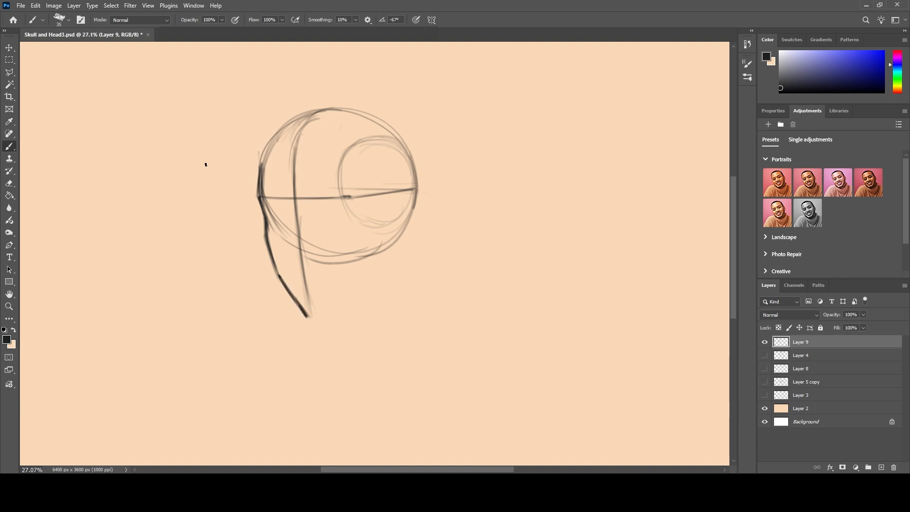
Draw the short flat chin and the right jawline rising towards the ear.
drag(306, 317, 332, 314)
mouse_move(330, 316)
mouse_down()
mouse_move(357, 269)
mouse_move(372, 289)
mouse_move(331, 315)
mouse_up()
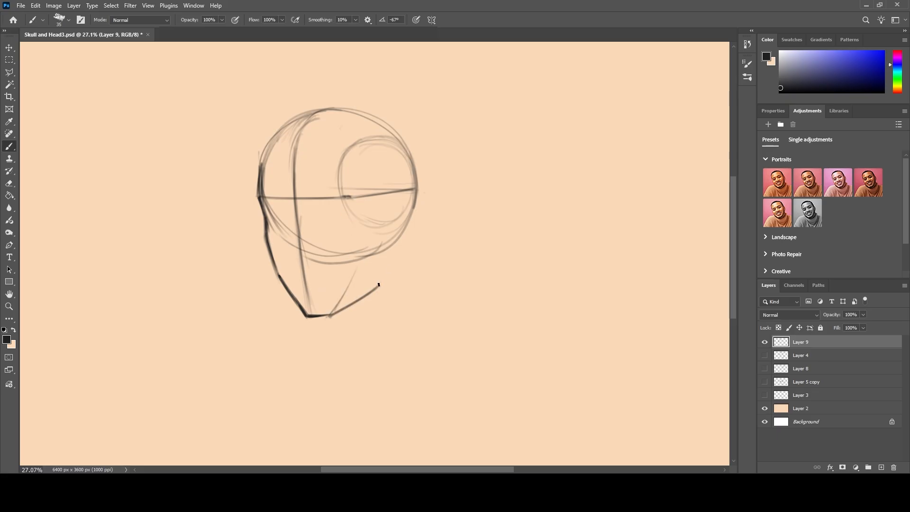
drag(373, 290, 394, 251)
Outline the angular ear behind the jaw and add a vertical guide down through the side oval.
mouse_move(394, 204)
mouse_down()
mouse_move(423, 193)
mouse_move(418, 234)
mouse_move(424, 218)
mouse_move(397, 254)
mouse_up()
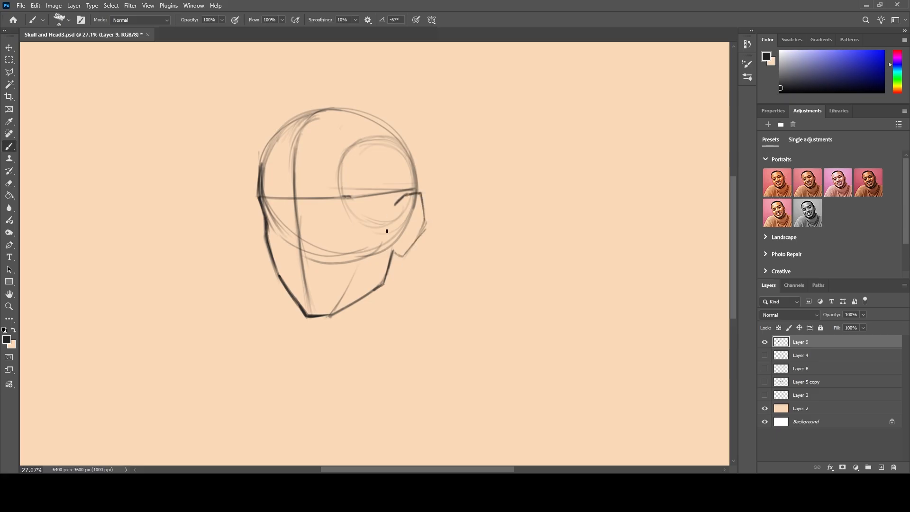
drag(396, 204, 392, 243)
drag(378, 144, 386, 245)
drag(388, 163, 391, 256)
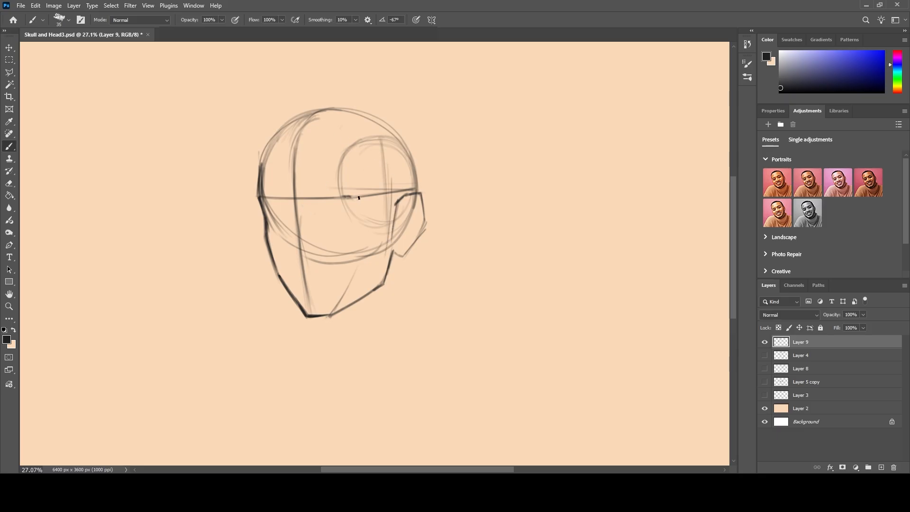
Darken the side oval's front edge and extend it down the cheek to the chin as a plane line.
drag(352, 146, 347, 191)
mouse_move(353, 147)
mouse_down()
mouse_move(350, 200)
mouse_move(352, 160)
mouse_move(352, 180)
mouse_move(364, 187)
mouse_move(332, 141)
mouse_move(366, 227)
mouse_move(342, 176)
mouse_move(364, 227)
mouse_move(359, 267)
mouse_up()
mouse_move(366, 229)
mouse_down()
mouse_move(360, 271)
mouse_move(363, 264)
mouse_move(334, 309)
mouse_up()
drag(265, 243, 276, 269)
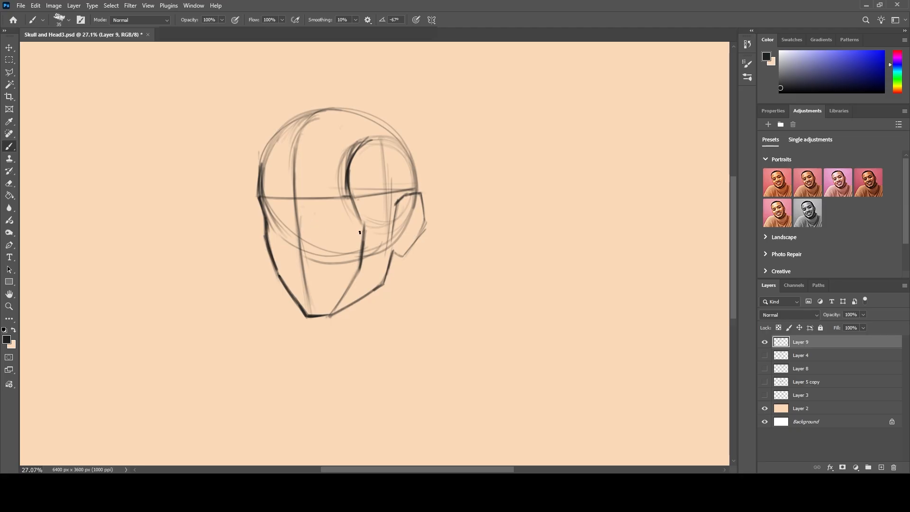
Draw a horizontal cheek-level guide across the face and a short slanted mark for the nose bridge.
drag(363, 232, 300, 233)
drag(361, 232, 260, 233)
drag(363, 232, 268, 235)
drag(348, 236, 295, 235)
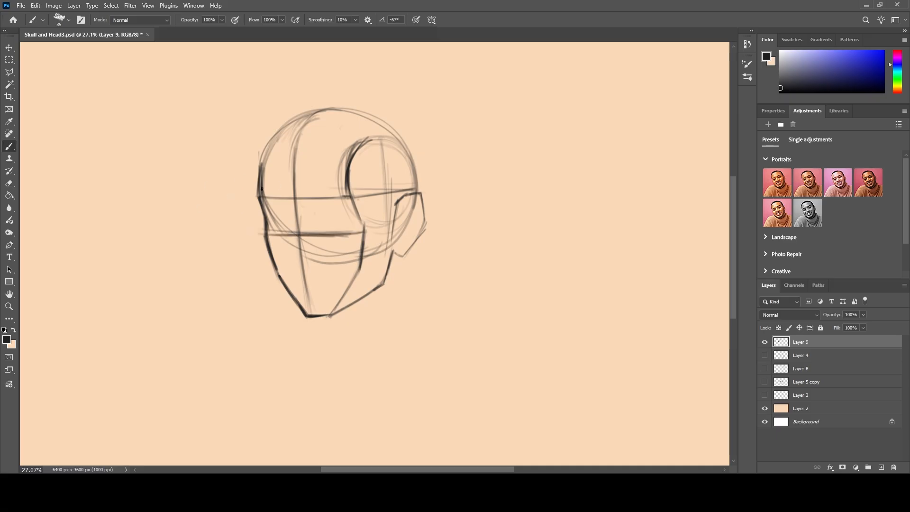
drag(284, 201, 293, 216)
Set the construction sketch layer's opacity to 36% and add a new layer above it for the line art.
drag(863, 316, 837, 326)
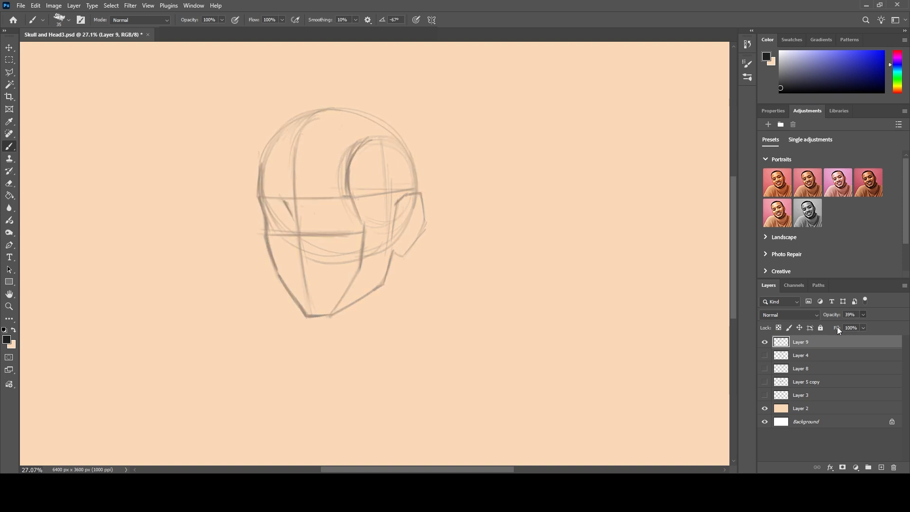
click(881, 467)
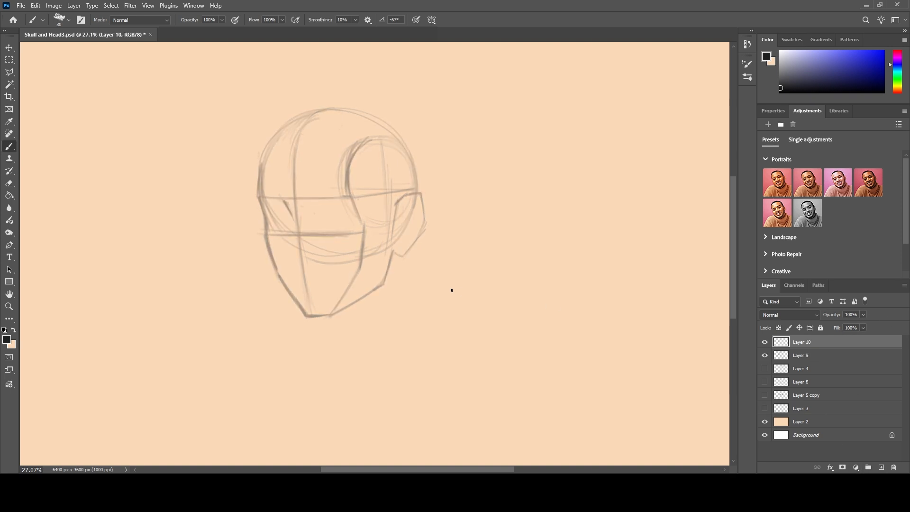
key(bracketleft)
Ink the nose profile from the brow down the bridge to the tip with a size 25 brush.
drag(284, 201, 292, 218)
drag(292, 218, 284, 243)
drag(284, 244, 294, 256)
Ink the left eyebrow and draw the left eye's outline with its iris.
mouse_move(264, 195)
mouse_down()
mouse_move(284, 201)
mouse_move(261, 198)
mouse_up()
mouse_move(284, 219)
mouse_down()
mouse_move(266, 208)
mouse_move(262, 216)
mouse_up()
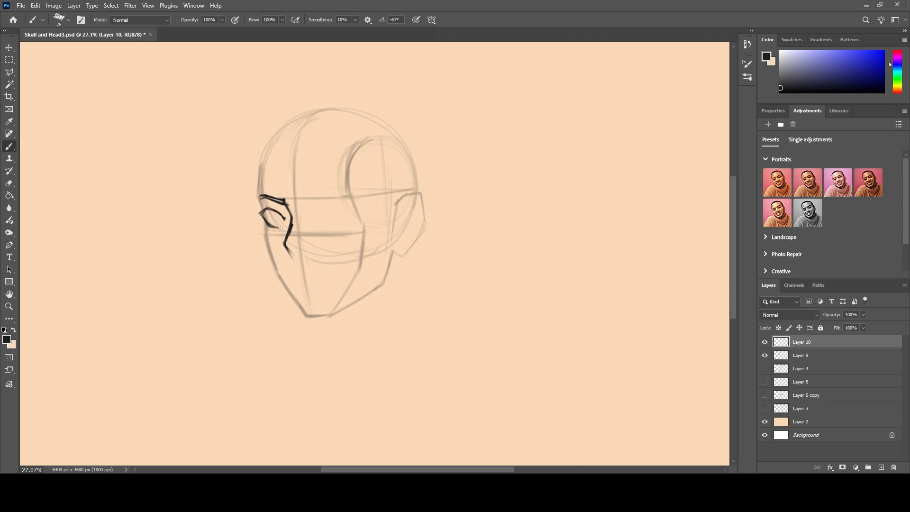
drag(276, 228, 284, 223)
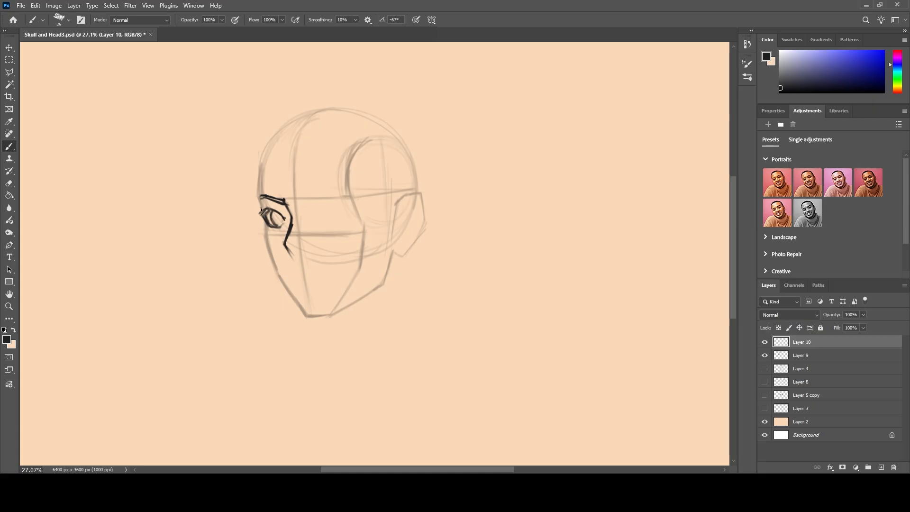
Ink the left face contour from the brow down the cheek to the flat chin, thickening the lower cheek.
drag(261, 210, 257, 192)
mouse_move(264, 231)
mouse_down()
mouse_move(261, 217)
mouse_move(283, 287)
mouse_up()
drag(265, 254, 308, 318)
drag(282, 289, 312, 315)
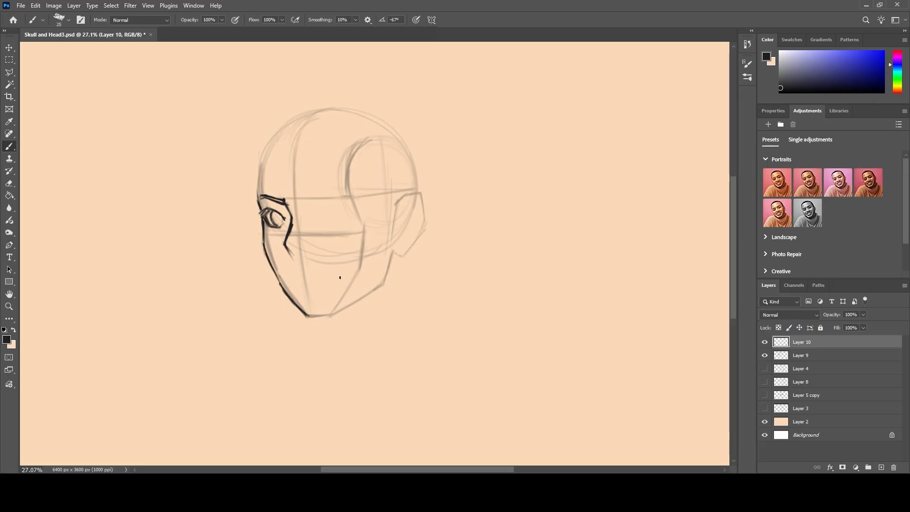
drag(310, 316, 326, 315)
drag(283, 288, 301, 308)
Draw the nostril, the mouth line and a short stroke beneath the lower lip.
drag(301, 252, 308, 256)
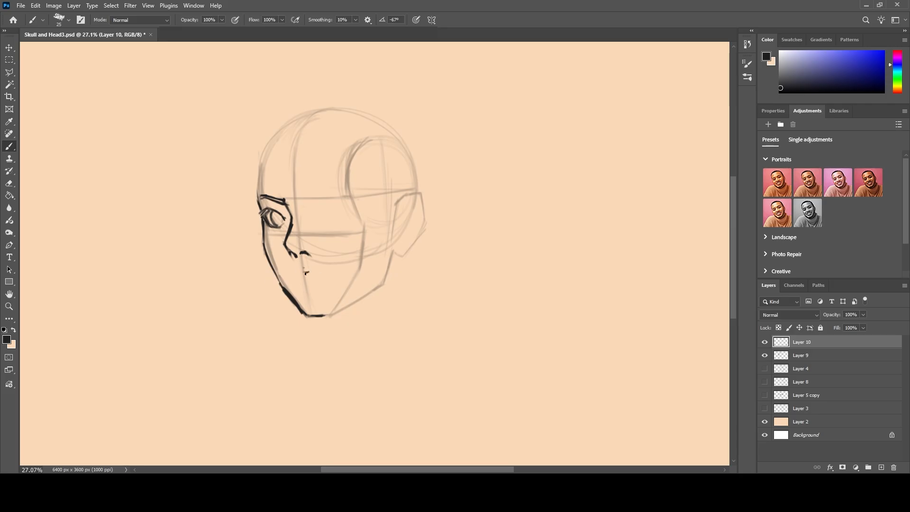
drag(302, 273, 308, 274)
drag(297, 273, 320, 276)
drag(312, 286, 306, 287)
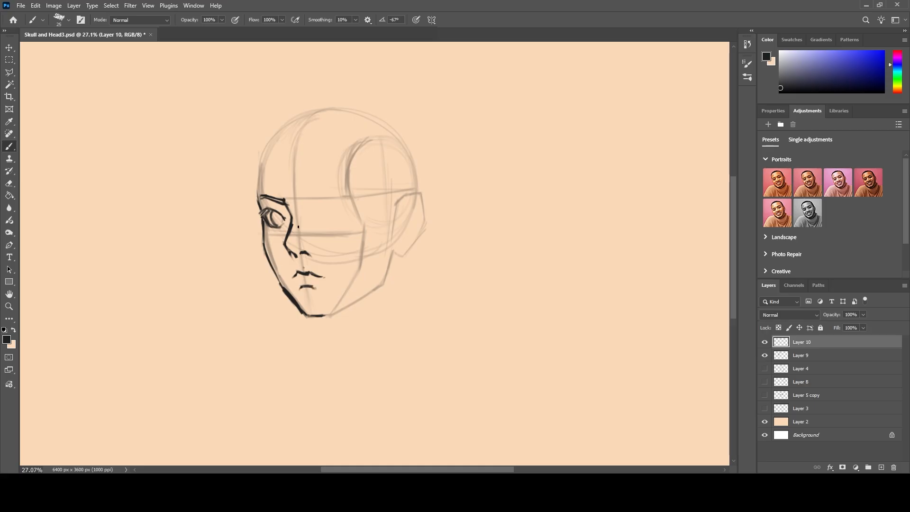
drag(291, 246, 297, 244)
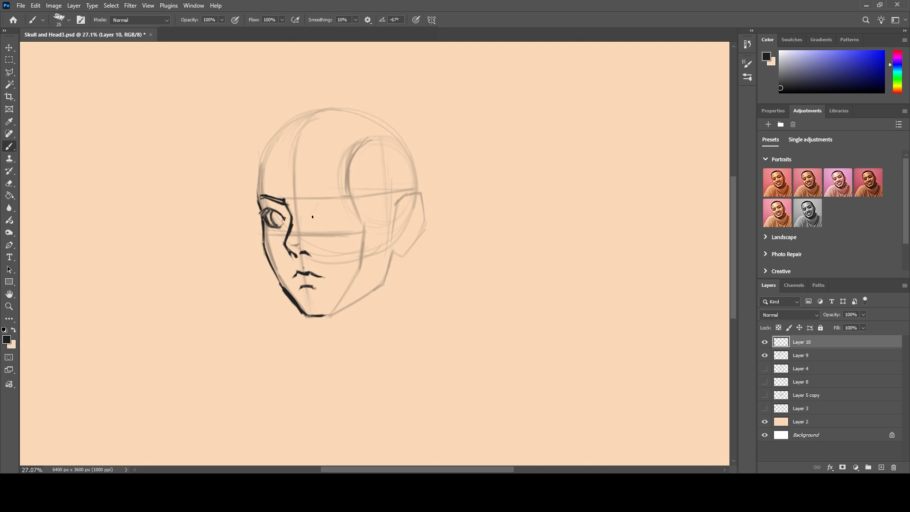
Outline the almond-shaped right eye and add a lid line above the left eye.
drag(318, 215, 322, 212)
mouse_move(322, 211)
mouse_down()
mouse_move(335, 207)
mouse_move(354, 221)
mouse_move(323, 227)
mouse_move(317, 221)
mouse_move(354, 211)
mouse_move(332, 203)
mouse_move(314, 212)
mouse_move(321, 205)
mouse_move(268, 203)
mouse_up()
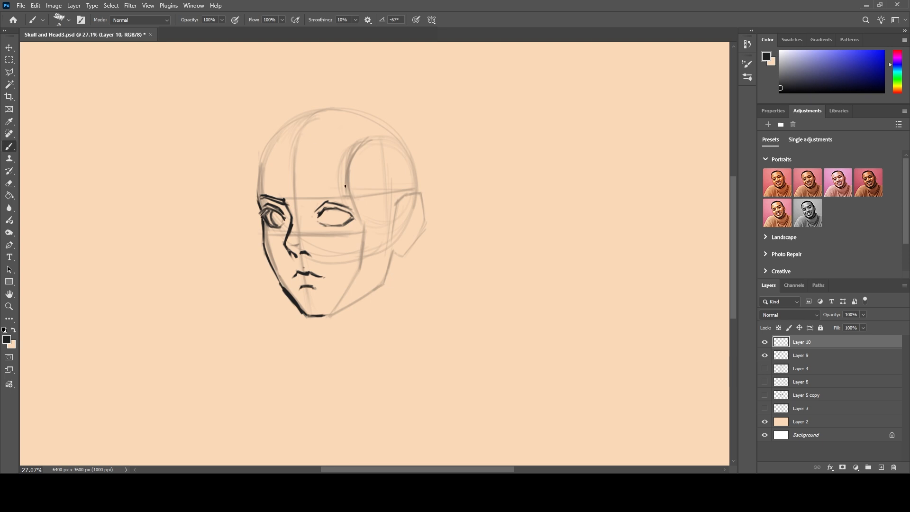
Ink the right eyebrow as an angled arch and draw the round iris inside the right eye.
mouse_move(341, 191)
mouse_down()
mouse_move(311, 200)
mouse_move(351, 192)
mouse_move(267, 197)
mouse_up()
drag(340, 190, 359, 195)
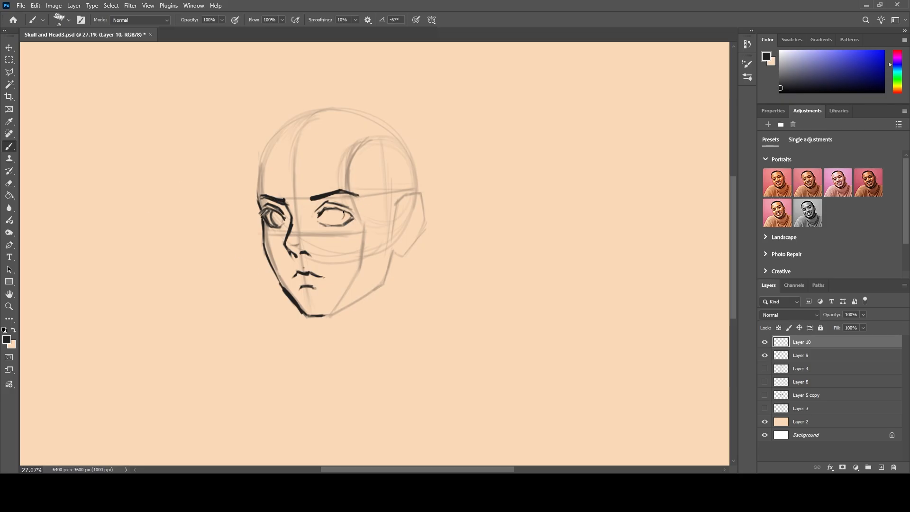
mouse_move(324, 209)
mouse_down()
mouse_move(326, 223)
mouse_move(339, 223)
mouse_move(330, 225)
mouse_up()
Ink the jawline from the chin up to the ear, the ear with its inner folds, and the left forehead contour.
mouse_move(392, 254)
mouse_down()
mouse_move(381, 286)
mouse_move(373, 279)
mouse_move(341, 312)
mouse_move(381, 285)
mouse_move(331, 314)
mouse_up()
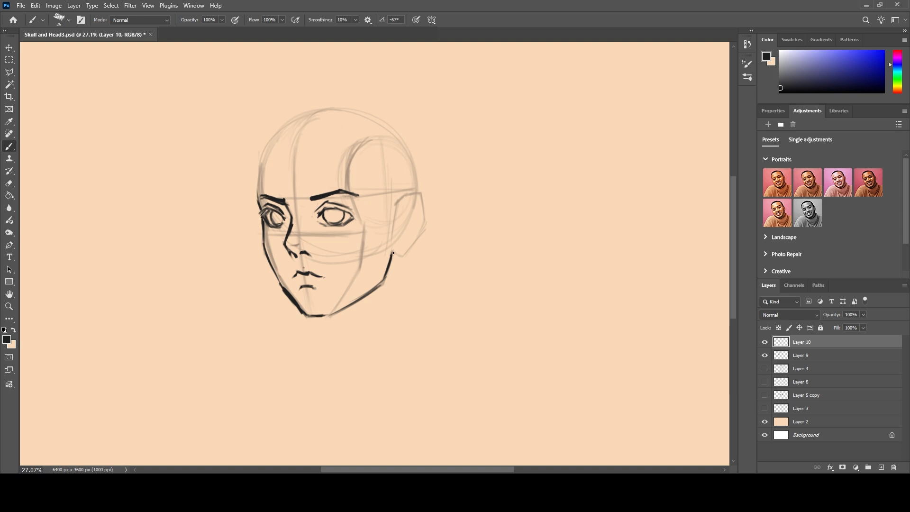
mouse_move(393, 254)
mouse_down()
mouse_move(414, 243)
mouse_move(422, 192)
mouse_move(394, 207)
mouse_move(405, 204)
mouse_move(399, 218)
mouse_move(415, 199)
mouse_move(416, 212)
mouse_move(402, 208)
mouse_move(395, 244)
mouse_move(421, 226)
mouse_move(420, 207)
mouse_up()
mouse_move(259, 195)
mouse_down()
mouse_move(255, 206)
mouse_move(276, 131)
mouse_up()
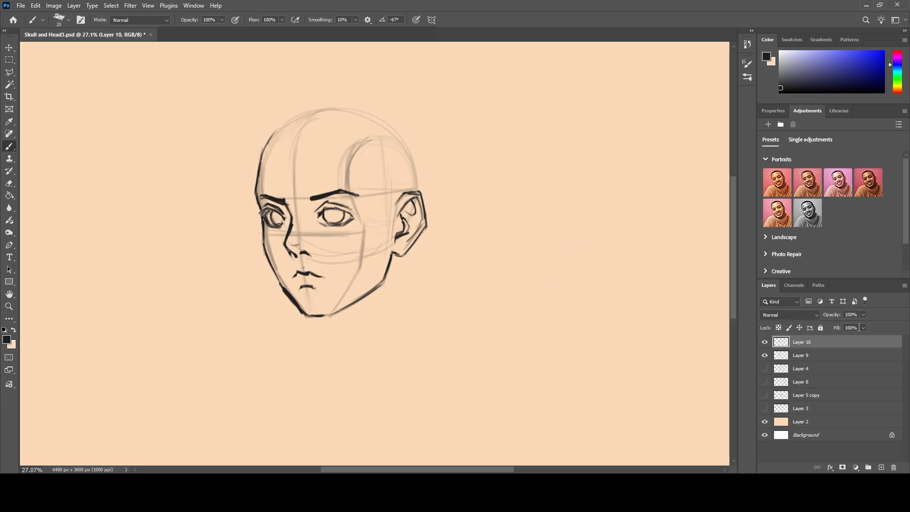
Add a new layer above Layer 10, reduce Layer 10's opacity to 55%, and make Layer 11 active.
click(881, 468)
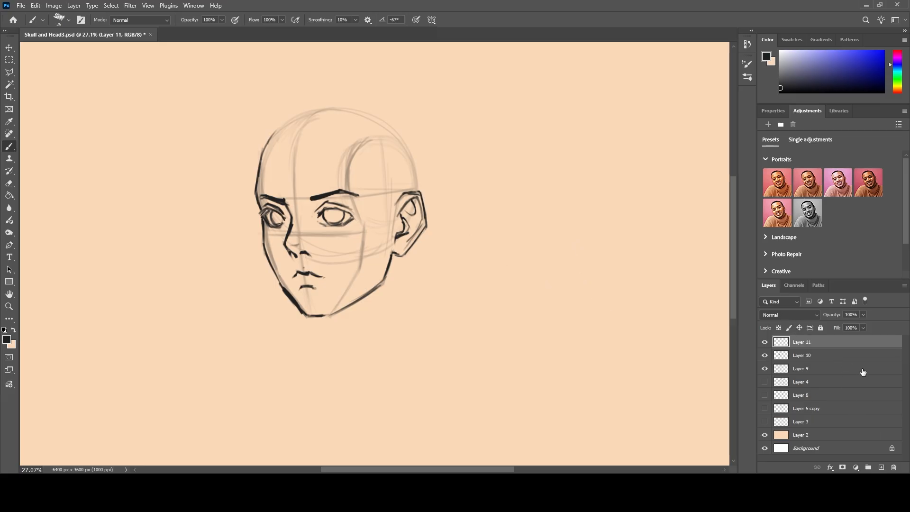
click(851, 355)
drag(863, 314, 843, 323)
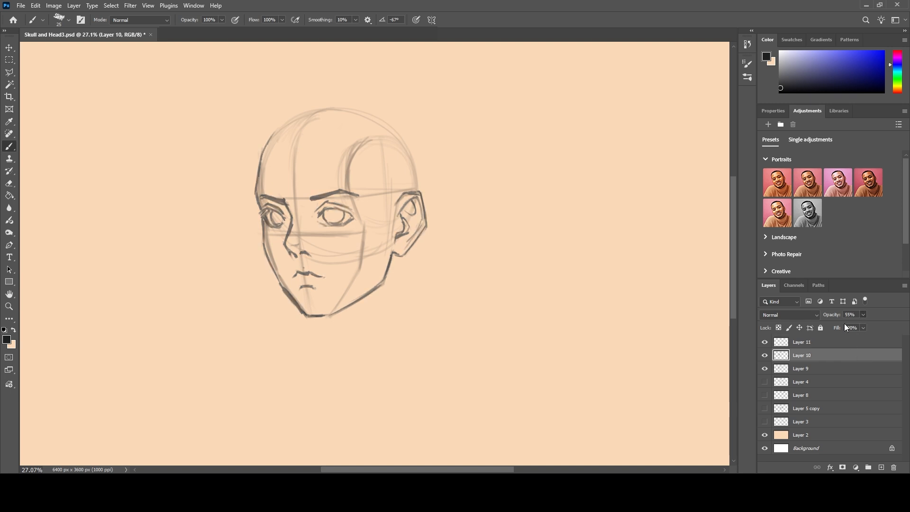
click(765, 368)
click(764, 368)
click(821, 342)
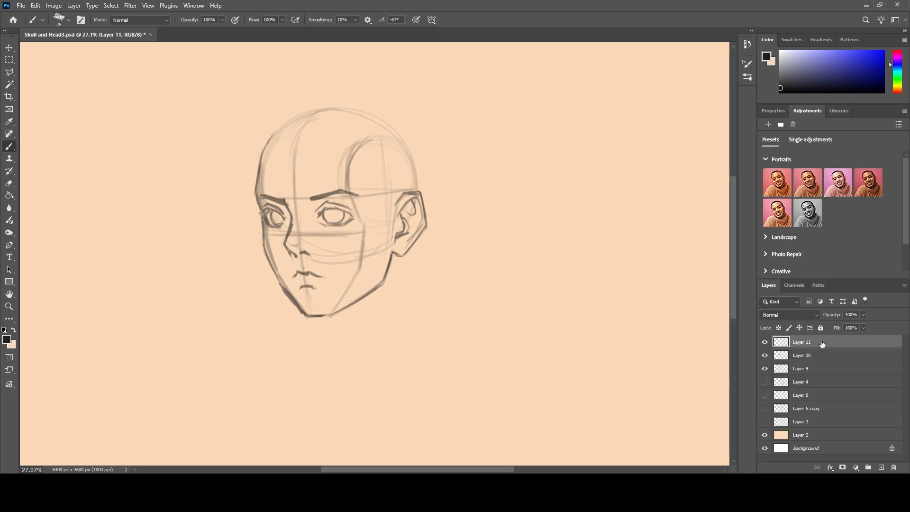
Fade Layer 10 to 28% opacity, hide the Layer 9 construction guidelines, and make Layer 11 active.
scroll(379, 217, up, 7)
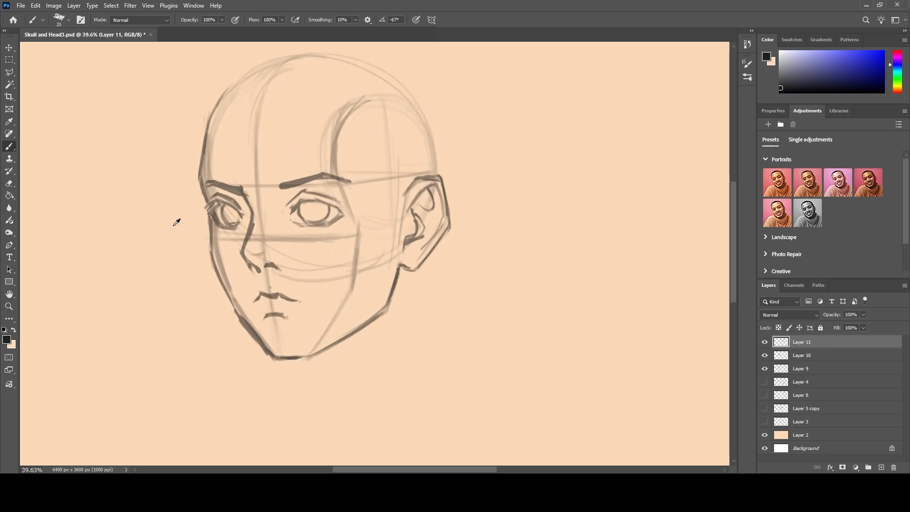
scroll(287, 225, up, 1)
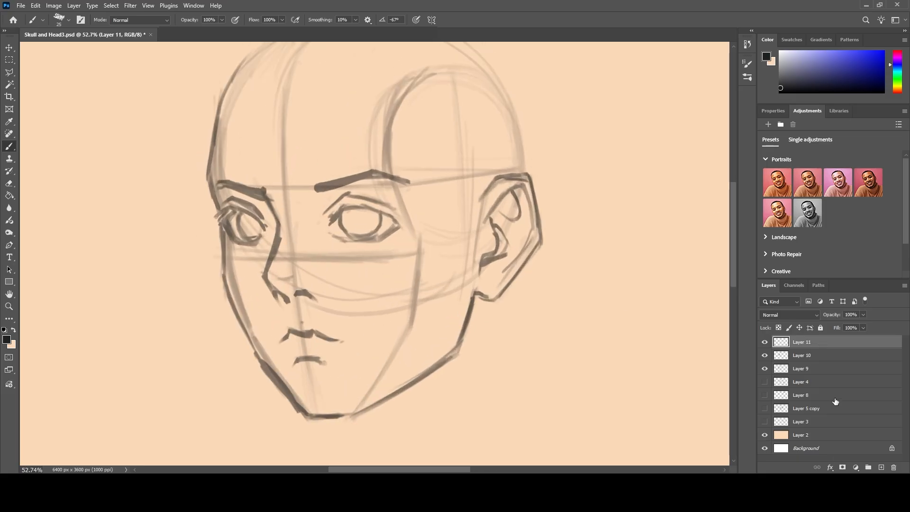
click(820, 355)
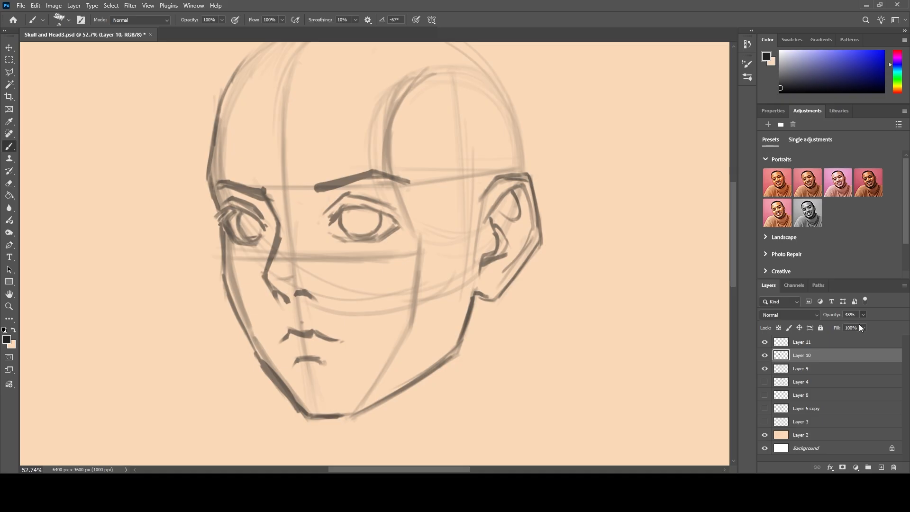
drag(860, 324, 848, 328)
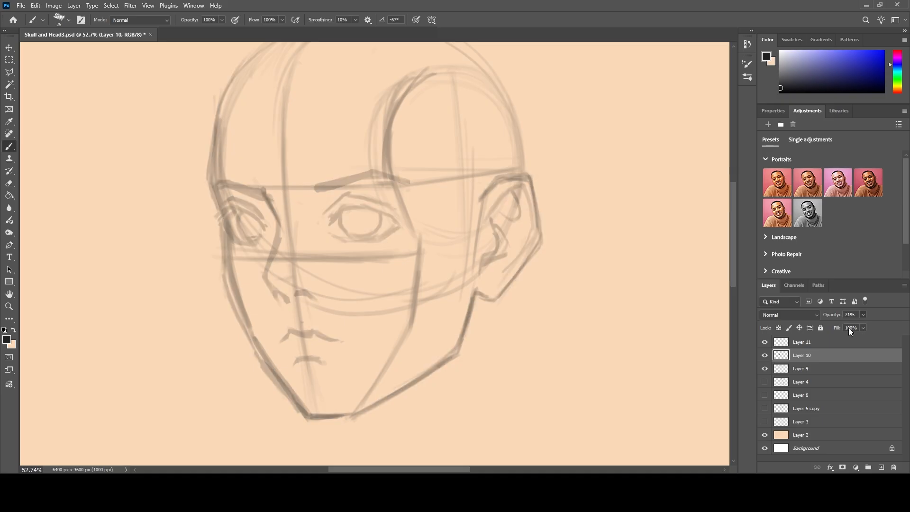
click(824, 342)
click(764, 368)
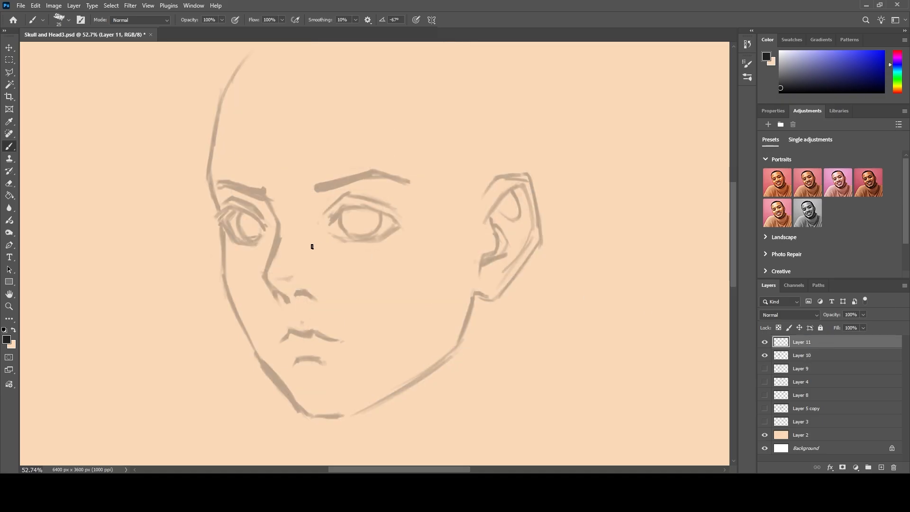
Ink the left eye's thick upper lash line and lower lid on Layer 11 with a size 20 brush.
key(bracketleft)
key(bracketright)
mouse_move(266, 228)
mouse_down()
mouse_move(250, 210)
mouse_move(261, 222)
mouse_move(223, 204)
mouse_move(231, 206)
mouse_move(219, 217)
mouse_move(196, 213)
mouse_move(236, 242)
mouse_move(261, 238)
mouse_up()
key(ctrl+z)
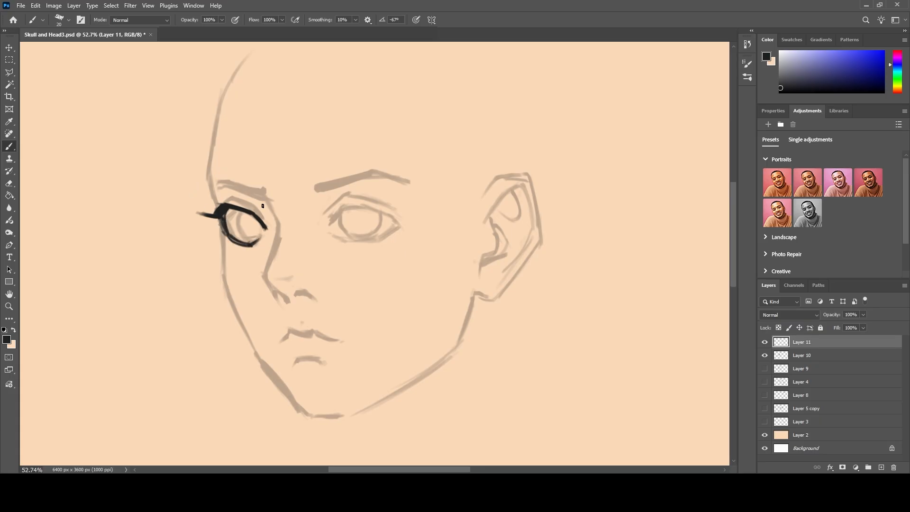
Draw the left eye's iris and ink the left face contour from the eye down the cheek to the chin.
mouse_move(236, 210)
mouse_down()
mouse_move(253, 240)
mouse_move(242, 233)
mouse_move(252, 237)
mouse_move(220, 247)
mouse_move(237, 313)
mouse_up()
mouse_move(224, 277)
mouse_down()
mouse_move(258, 357)
mouse_move(276, 372)
mouse_up()
drag(250, 343, 309, 416)
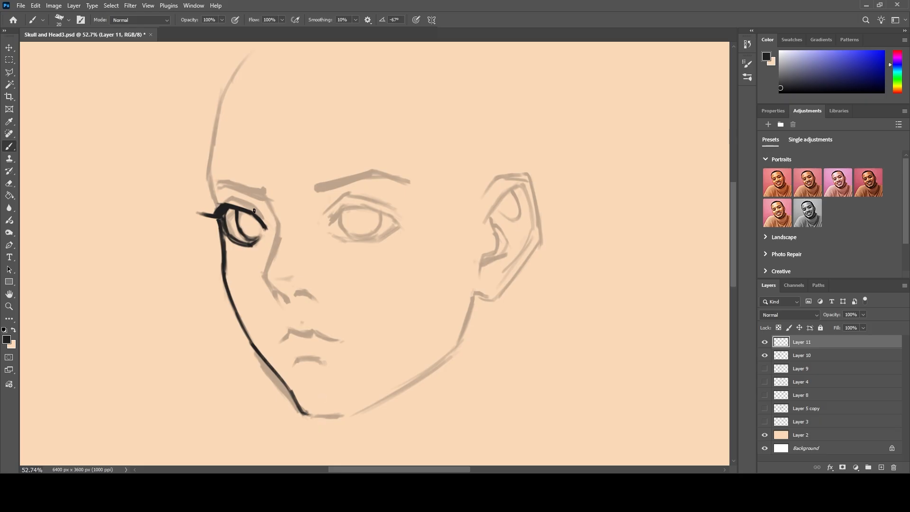
Ink the nose bridge, the tip, the nostril wing and the underside of the nose.
mouse_move(267, 202)
mouse_down()
mouse_move(279, 225)
mouse_move(269, 209)
mouse_move(266, 277)
mouse_up()
mouse_move(279, 229)
mouse_down()
mouse_move(266, 278)
mouse_move(273, 292)
mouse_up()
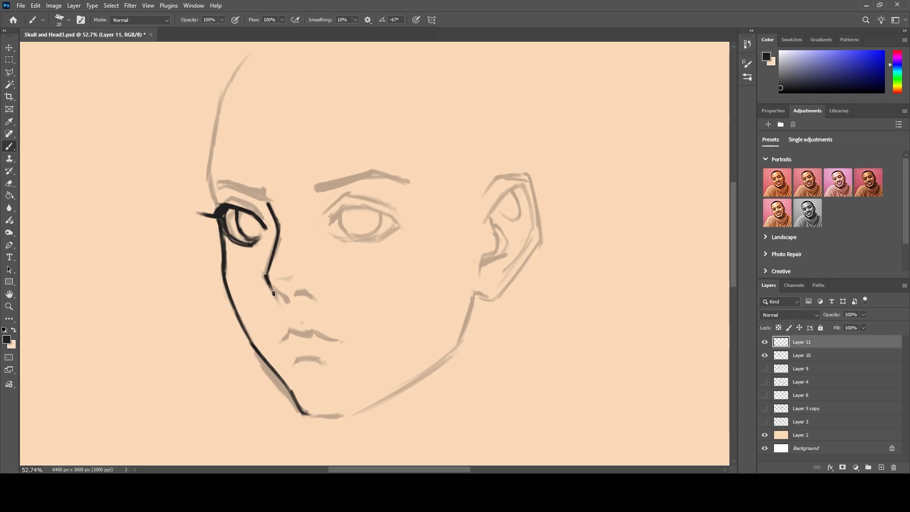
drag(273, 292, 281, 298)
drag(273, 281, 289, 277)
drag(312, 297, 313, 285)
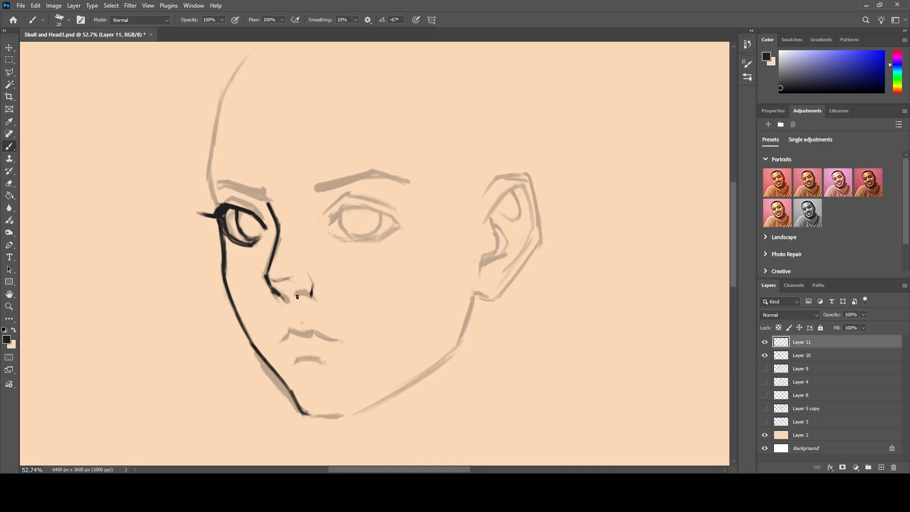
drag(306, 294, 293, 292)
Ink the mouth with a peaked upper lip, a parting line, a light lower lip and a dark stroke beneath it.
mouse_move(301, 332)
mouse_down()
mouse_move(277, 341)
mouse_move(270, 323)
mouse_move(344, 339)
mouse_move(320, 333)
mouse_move(350, 338)
mouse_up()
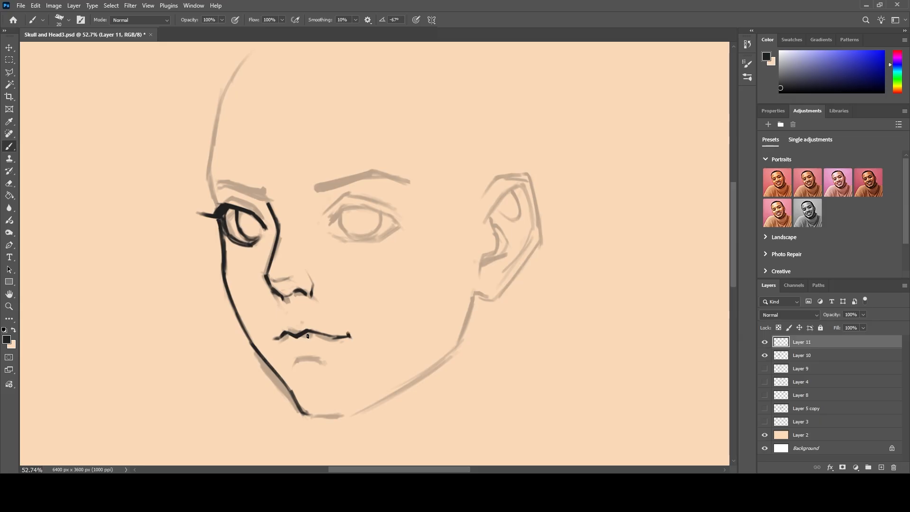
mouse_move(308, 355)
mouse_down()
mouse_move(294, 356)
mouse_move(322, 359)
mouse_up()
mouse_move(278, 344)
mouse_down()
mouse_move(291, 359)
mouse_move(278, 344)
mouse_move(310, 341)
mouse_move(279, 340)
mouse_up()
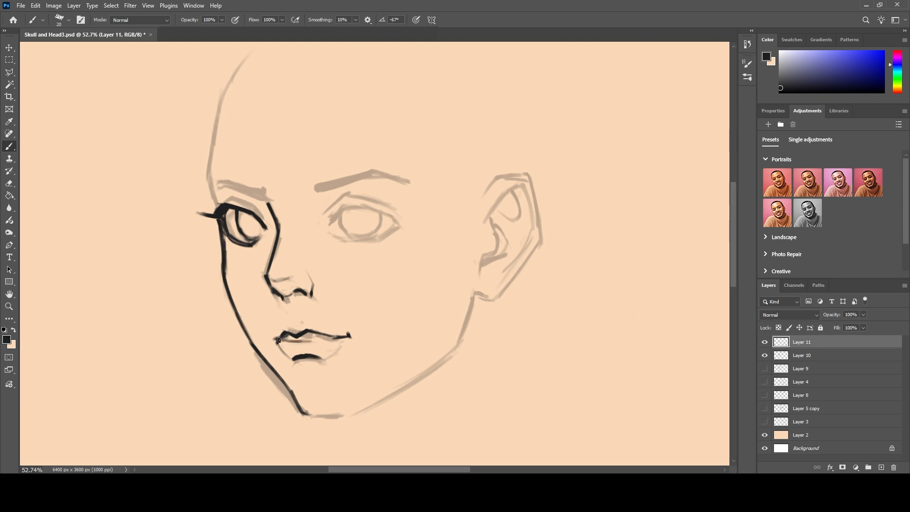
drag(336, 339, 278, 342)
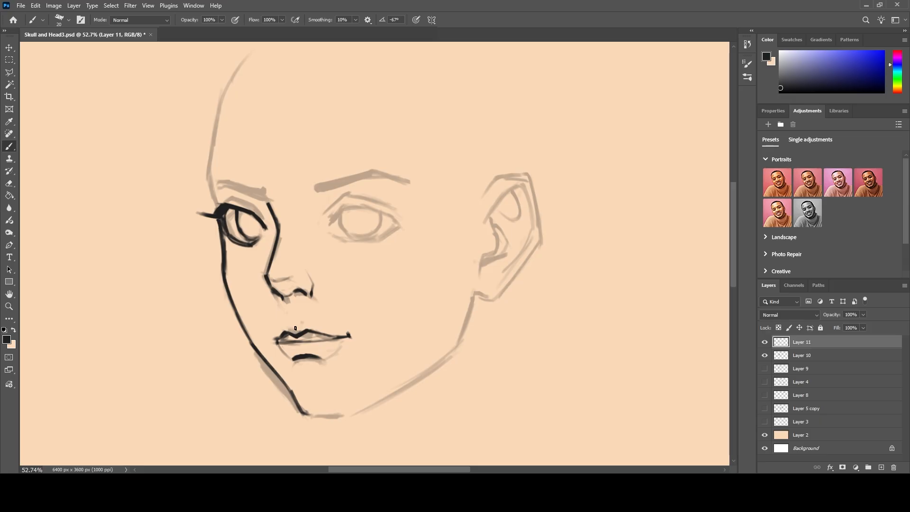
Fill the upper lip with dark strokes using a larger brush.
key(bracketleft)
key(bracketright)
key(bracketright)
key(bracketright)
key(bracketright)
drag(301, 334, 327, 333)
key(ctrl+z)
mouse_move(308, 327)
mouse_down()
mouse_move(334, 335)
mouse_move(276, 335)
mouse_up()
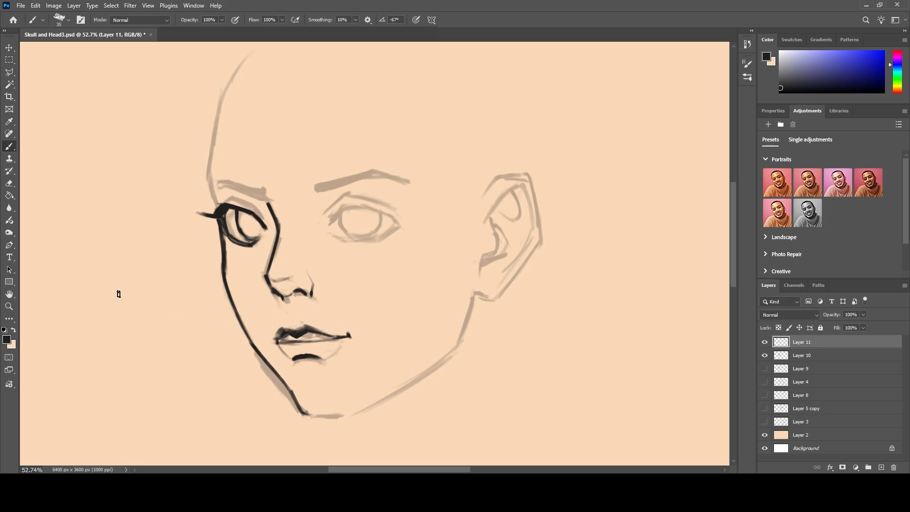
Draw the pupil and shade the iris of the left eye with a smaller brush.
key(bracketleft)
key(bracketleft)
key(bracketleft)
drag(246, 218, 249, 231)
Ink the right eye's upper lash line with an outward wing and its curved lower lid.
drag(335, 219, 342, 209)
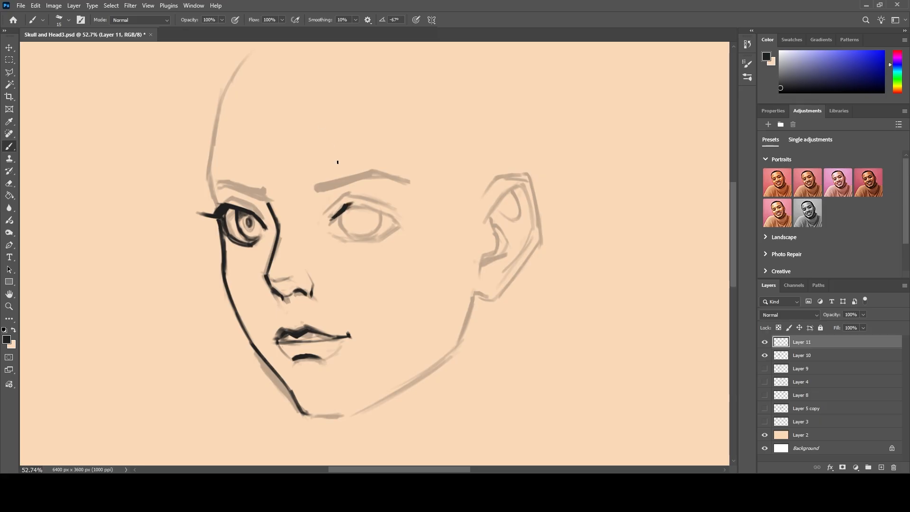
drag(349, 203, 369, 206)
key(bracketright)
key(bracketright)
key(bracketright)
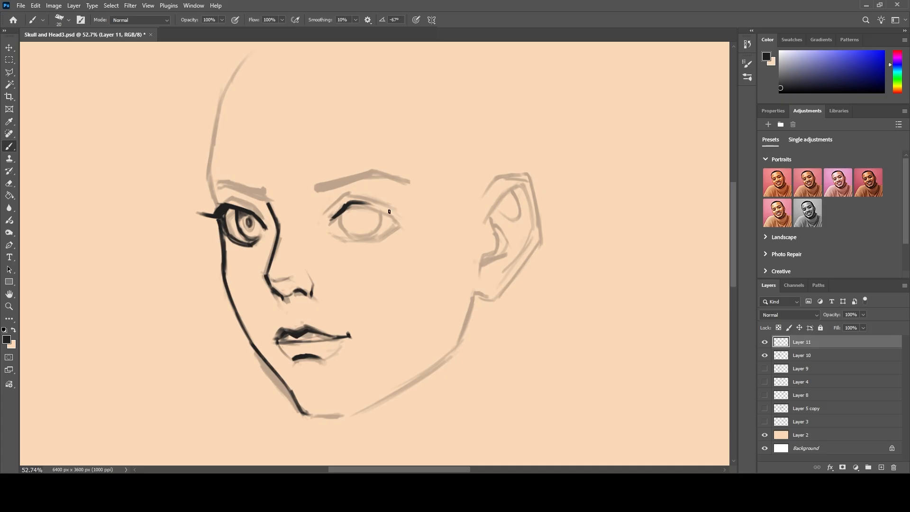
drag(350, 202, 418, 223)
mouse_move(404, 219)
mouse_down()
mouse_move(385, 240)
mouse_move(343, 239)
mouse_up()
Add upper and lower eyelashes to both eyes with a size 15 brush.
key(bracketleft)
key(bracketleft)
key(bracketleft)
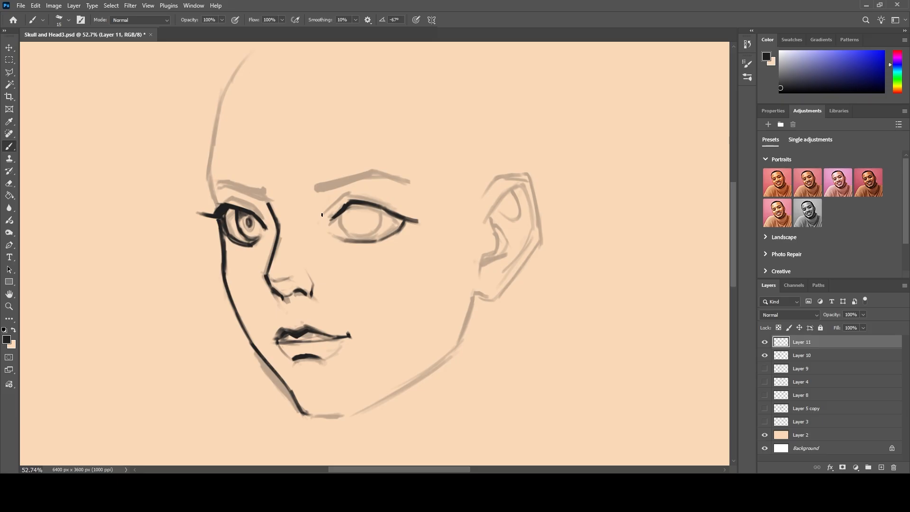
mouse_move(413, 219)
mouse_down()
mouse_move(425, 219)
mouse_move(387, 211)
mouse_move(428, 210)
mouse_move(341, 189)
mouse_move(330, 197)
mouse_up()
mouse_move(207, 216)
mouse_down()
mouse_move(191, 215)
mouse_move(205, 201)
mouse_up()
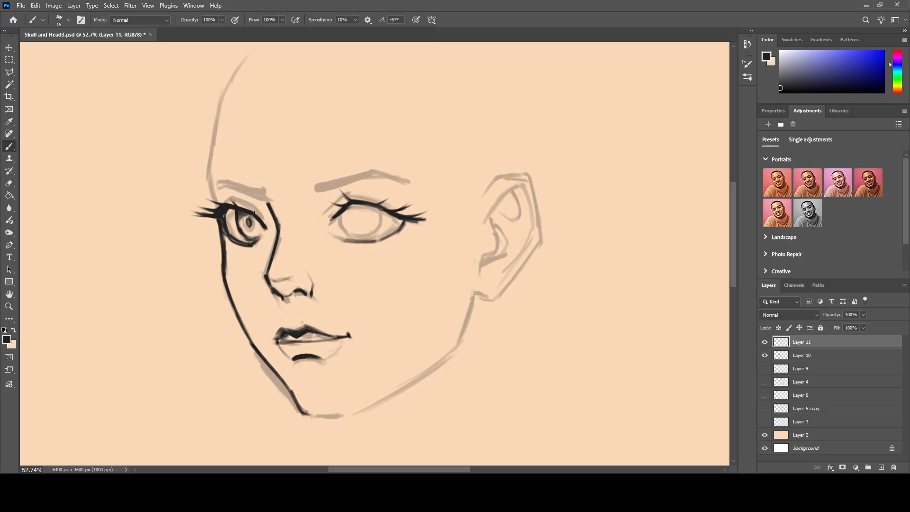
drag(229, 239, 228, 255)
mouse_move(398, 228)
mouse_down()
mouse_move(403, 239)
mouse_move(390, 245)
mouse_up()
drag(354, 241, 343, 250)
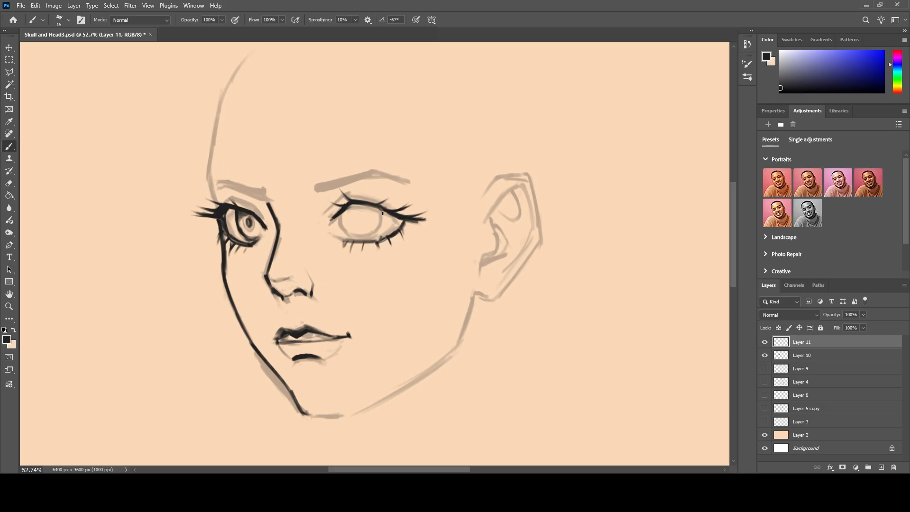
Draw the right eye's iris and pupil, and add eyelid crease lines above both eyes.
mouse_move(383, 212)
mouse_down()
mouse_move(372, 231)
mouse_move(339, 216)
mouse_move(351, 234)
mouse_move(374, 218)
mouse_move(368, 232)
mouse_move(348, 234)
mouse_move(357, 214)
mouse_up()
key(bracketright)
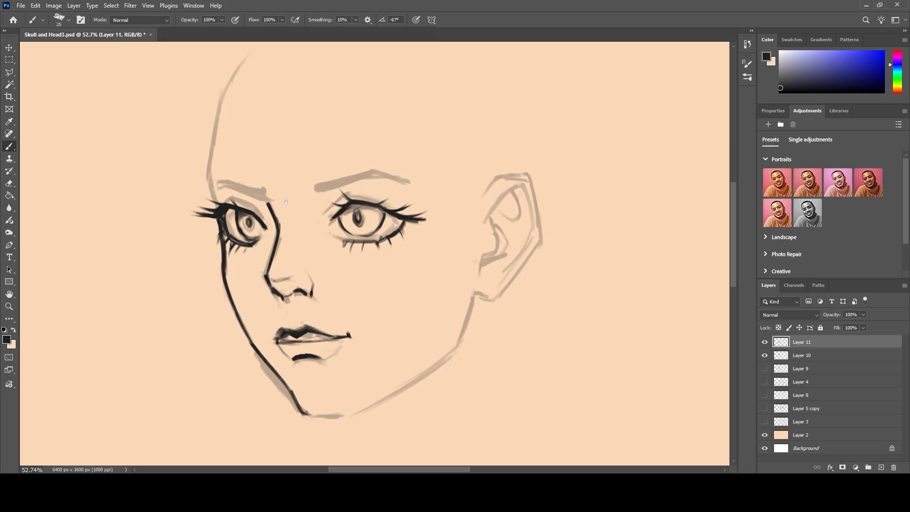
key(bracketleft)
mouse_move(340, 197)
mouse_down()
mouse_move(357, 166)
mouse_move(346, 194)
mouse_move(415, 214)
mouse_up()
key(ctrl+z)
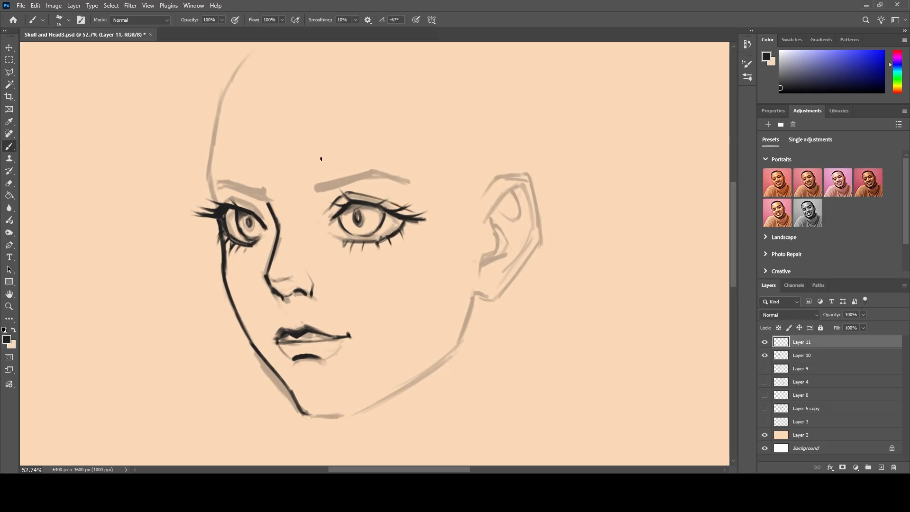
mouse_move(333, 196)
mouse_down()
mouse_move(347, 193)
mouse_move(327, 201)
mouse_up()
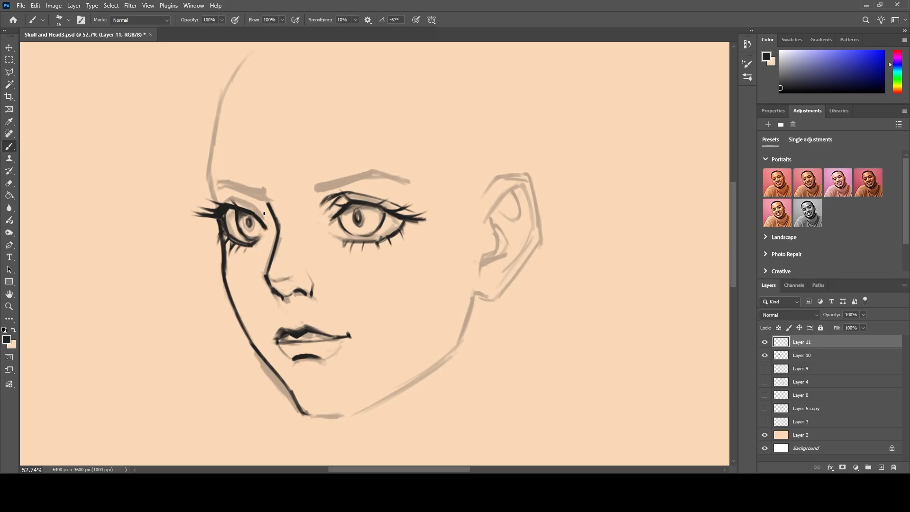
mouse_move(234, 198)
mouse_down()
mouse_move(256, 208)
mouse_move(227, 203)
mouse_up()
Extend the nose bridge up to the brow and ink both eyebrows above the sketched ones with a size 30 brush.
mouse_move(260, 185)
mouse_down()
mouse_move(264, 203)
mouse_move(237, 179)
mouse_move(256, 179)
mouse_up()
key(bracketright)
key(bracketright)
key(bracketright)
mouse_move(251, 172)
mouse_down()
mouse_move(256, 183)
mouse_move(216, 168)
mouse_move(207, 180)
mouse_up()
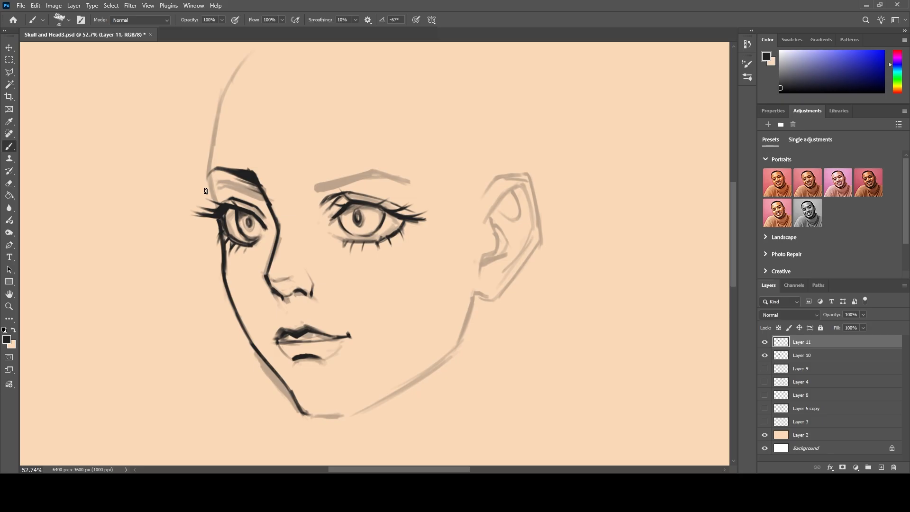
mouse_move(330, 167)
mouse_down()
mouse_move(312, 175)
mouse_move(376, 152)
mouse_move(415, 176)
mouse_move(372, 157)
mouse_move(353, 162)
mouse_move(376, 157)
mouse_move(333, 165)
mouse_up()
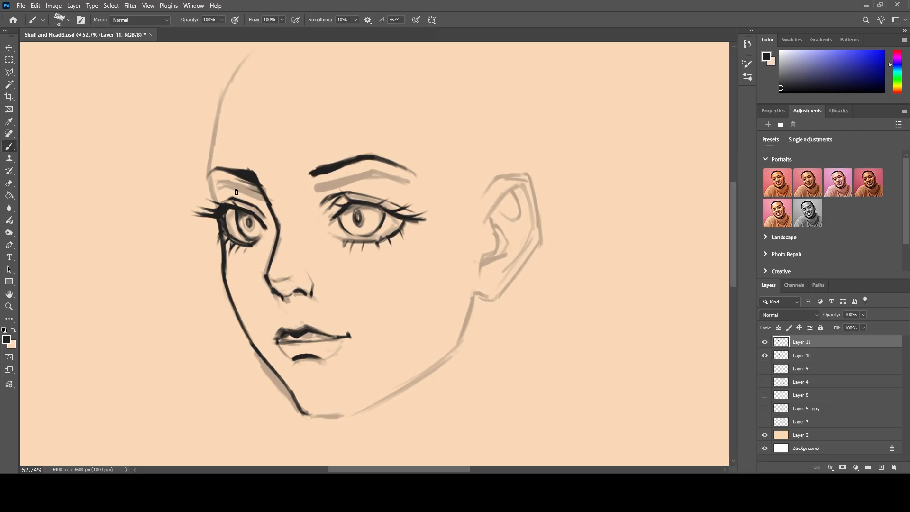
Erase the old sketched eyebrows from Layer 10.
key(e)
click(3, 152)
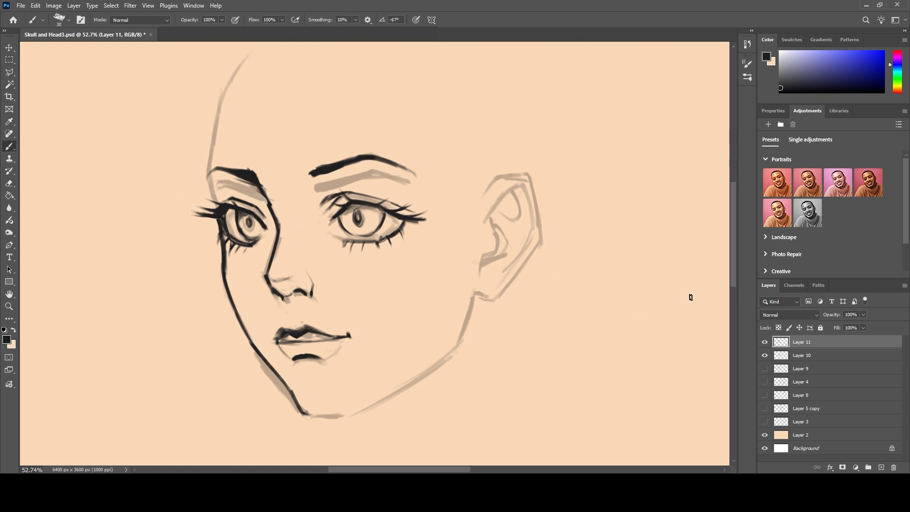
click(764, 355)
click(765, 356)
click(817, 361)
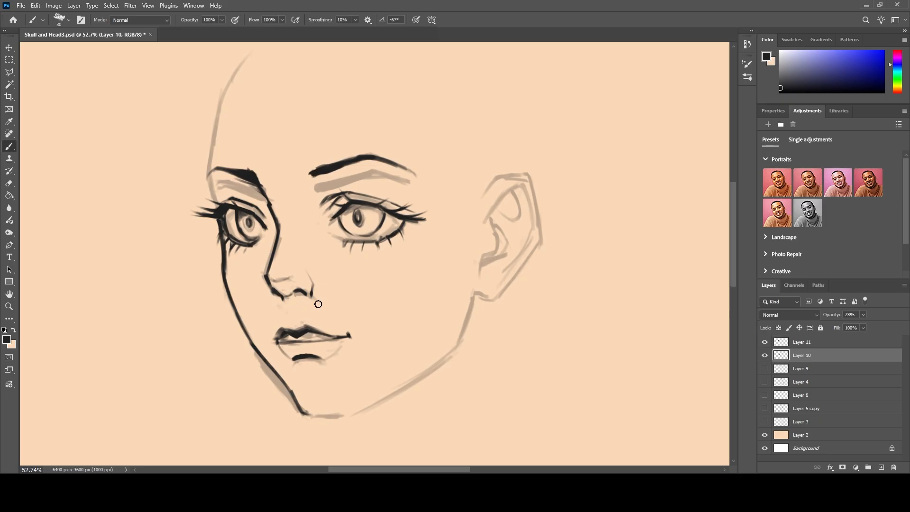
mouse_move(218, 179)
mouse_down()
mouse_move(263, 203)
mouse_move(245, 184)
mouse_move(260, 203)
mouse_up()
mouse_move(315, 190)
mouse_down()
mouse_move(308, 183)
mouse_move(350, 179)
mouse_move(412, 189)
mouse_up()
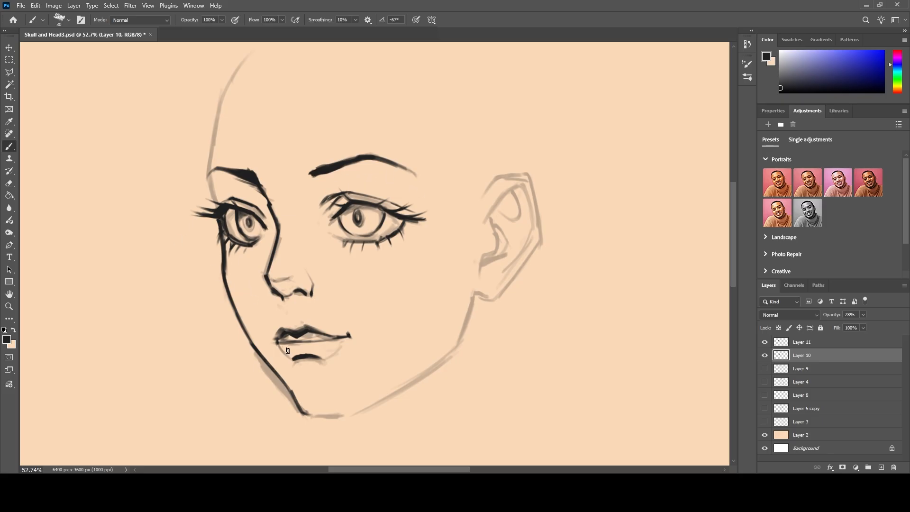
On Layer 11, ink the chin, jawline, outer ear and left forehead contour with a size 30 brush.
key(alt+bracketright)
key(bracketleft)
key(bracketleft)
key(bracketleft)
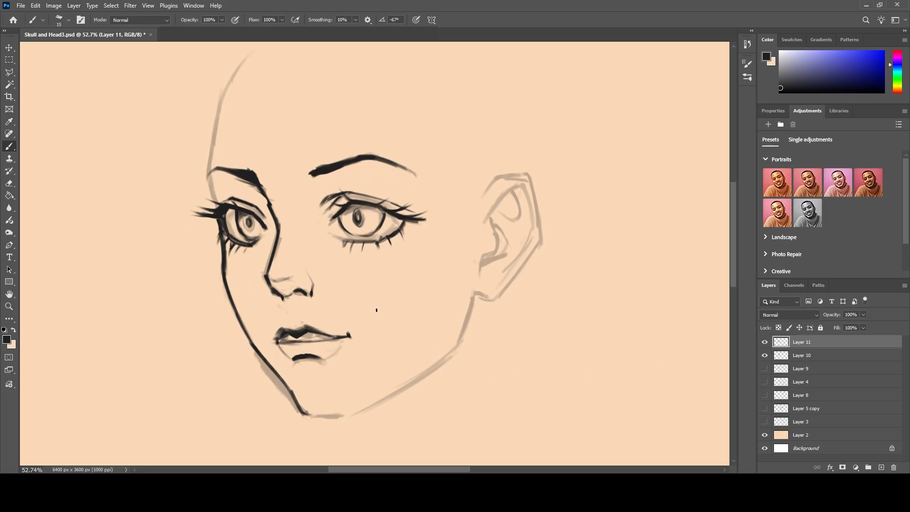
scroll(382, 347, down, 5)
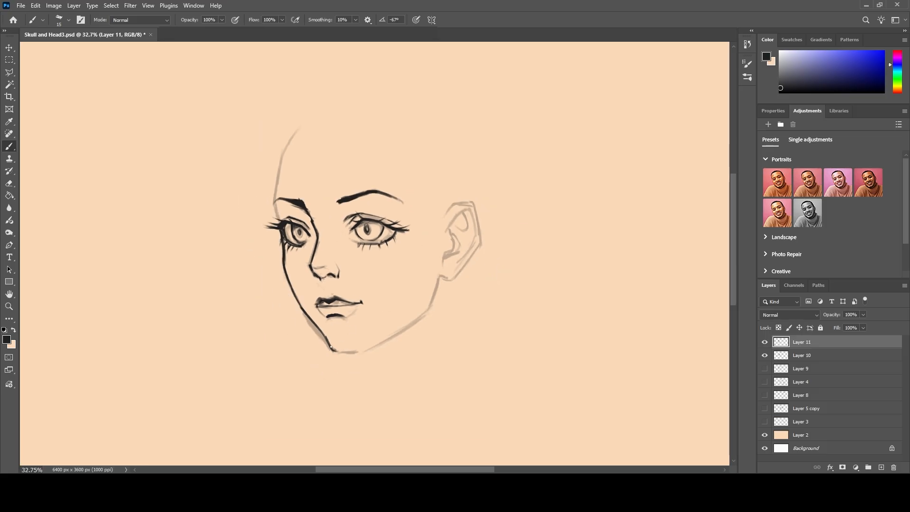
key(bracketright)
key(bracketright)
key(bracketright)
drag(335, 351, 360, 352)
mouse_move(360, 353)
mouse_down()
mouse_move(431, 309)
mouse_move(423, 315)
mouse_move(441, 277)
mouse_move(479, 244)
mouse_move(473, 201)
mouse_move(445, 216)
mouse_up()
mouse_move(277, 222)
mouse_down()
mouse_move(275, 179)
mouse_move(295, 132)
mouse_up()
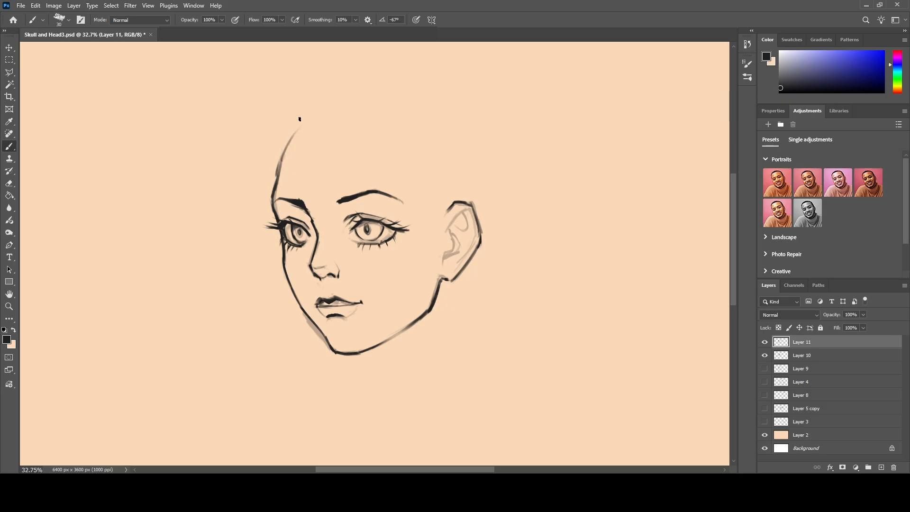
Lighten the old left forehead line on Layer 11 and redraw the contour farther out, rising steeply from the brow.
drag(276, 179, 296, 125)
key(ctrl+z)
drag(283, 148, 289, 127)
mouse_move(277, 176)
mouse_down()
mouse_move(280, 140)
mouse_move(292, 122)
mouse_move(280, 152)
mouse_up()
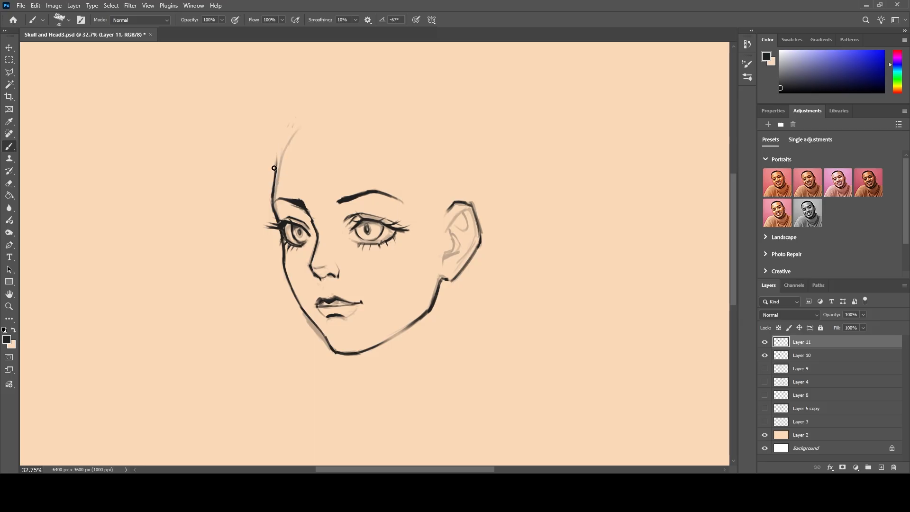
mouse_move(273, 190)
mouse_down()
mouse_move(274, 137)
mouse_move(287, 122)
mouse_up()
drag(273, 152, 286, 122)
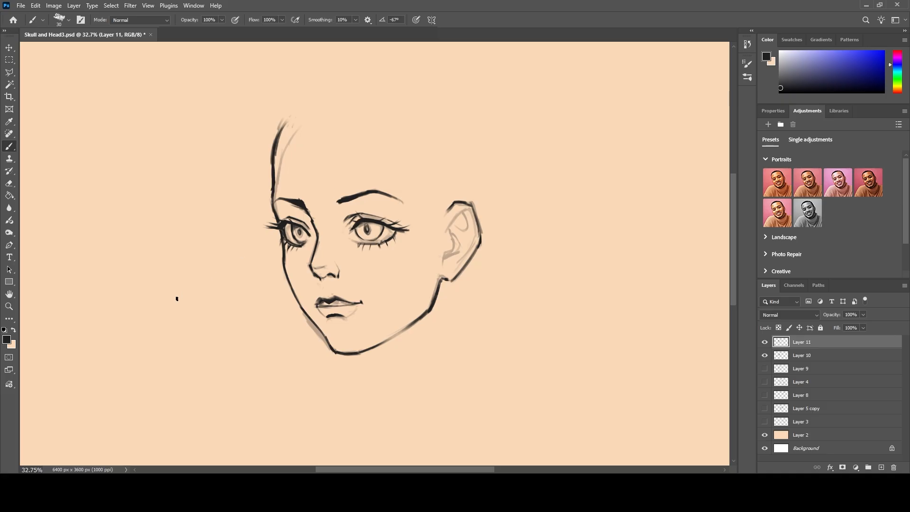
Sketch the cranium outline with light strokes from the left forehead over the crown to the top of the ear.
drag(280, 125, 338, 93)
drag(475, 204, 482, 172)
mouse_move(475, 203)
mouse_down()
mouse_move(478, 145)
mouse_move(474, 201)
mouse_move(457, 88)
mouse_move(475, 131)
mouse_up()
mouse_move(484, 162)
mouse_down()
mouse_move(462, 90)
mouse_move(476, 120)
mouse_move(394, 59)
mouse_up()
drag(440, 82, 315, 76)
drag(471, 202, 473, 157)
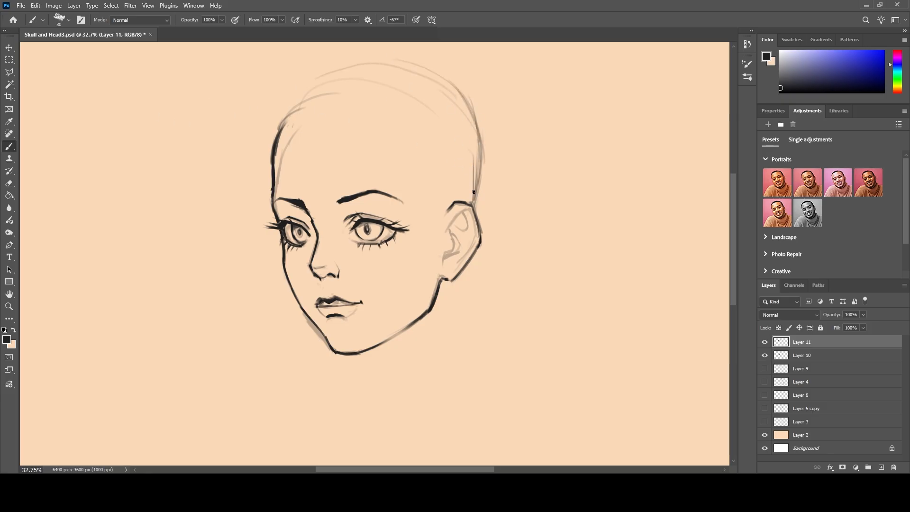
Redraw the cranium as a taller, rounder curve from ear to forehead and thicken the left forehead contour.
mouse_move(473, 204)
mouse_down()
mouse_move(480, 168)
mouse_move(468, 103)
mouse_move(475, 156)
mouse_move(441, 72)
mouse_move(446, 84)
mouse_move(392, 42)
mouse_move(418, 88)
mouse_move(461, 97)
mouse_move(407, 61)
mouse_move(435, 73)
mouse_move(273, 121)
mouse_up()
mouse_move(309, 71)
mouse_down()
mouse_move(277, 144)
mouse_move(274, 123)
mouse_move(278, 149)
mouse_move(294, 86)
mouse_move(272, 159)
mouse_up()
key(ctrl+z)
key(ctrl+z)
key(ctrl+z)
key(ctrl+z)
key(ctrl+z)
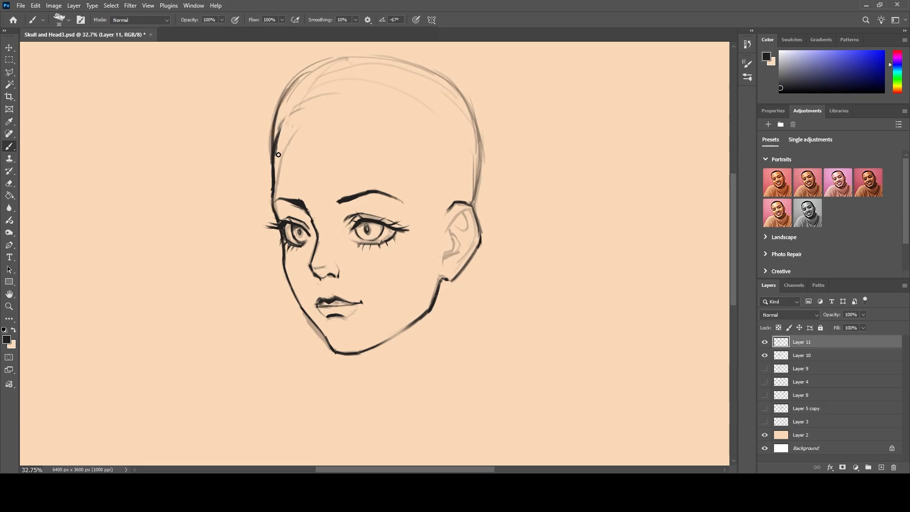
drag(274, 120, 273, 169)
drag(271, 136, 273, 171)
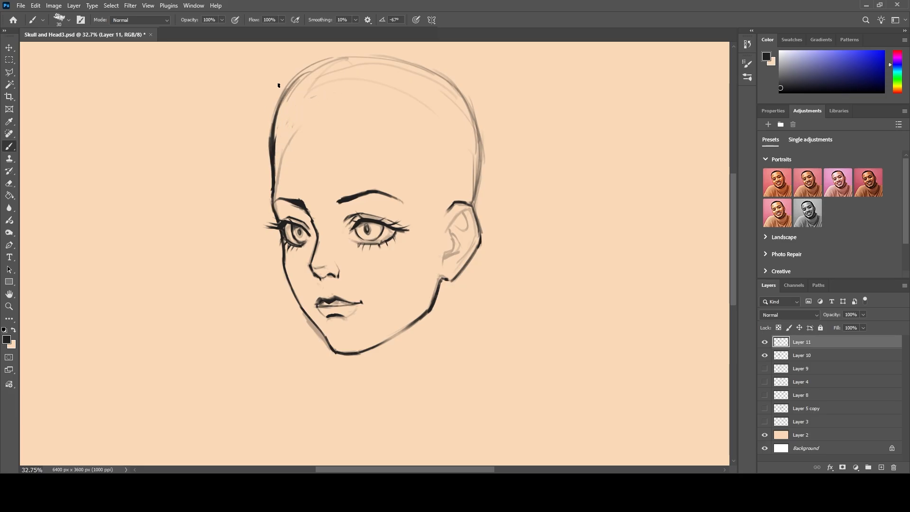
Flip the canvas horizontally to check the head's proportions in mirror view.
scroll(278, 85, down, 1)
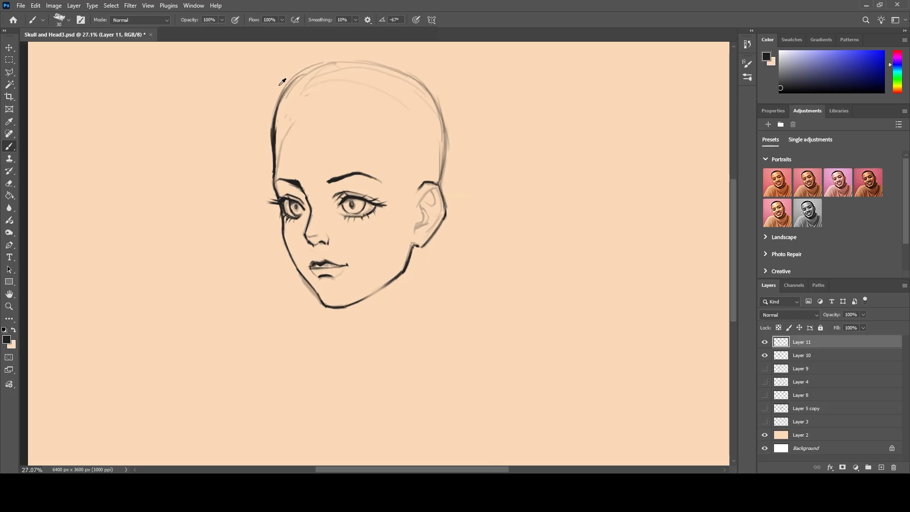
scroll(278, 85, up, 1)
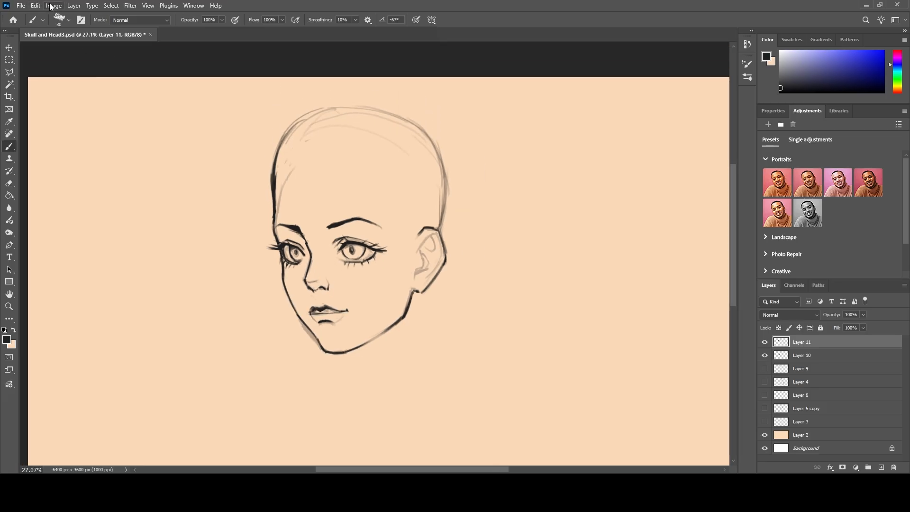
click(174, 135)
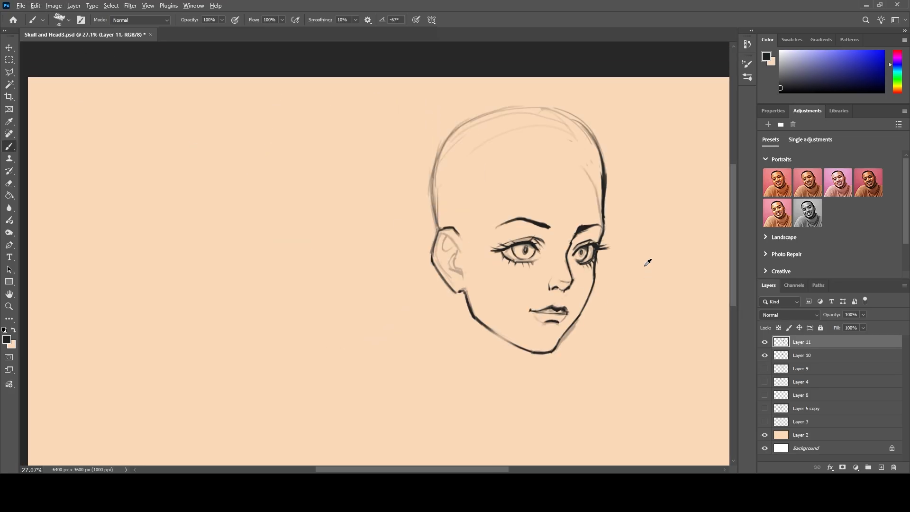
Erase the upper forehead and front crown outline on the right side of the mirrored head.
scroll(645, 252, up, 1)
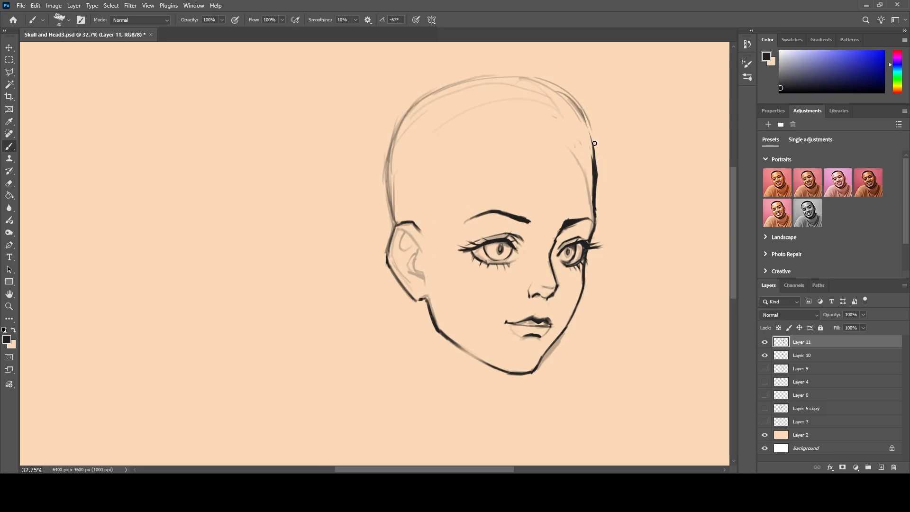
drag(559, 81, 549, 78)
mouse_move(587, 139)
mouse_down()
mouse_move(552, 78)
mouse_move(519, 69)
mouse_up()
drag(572, 107, 531, 77)
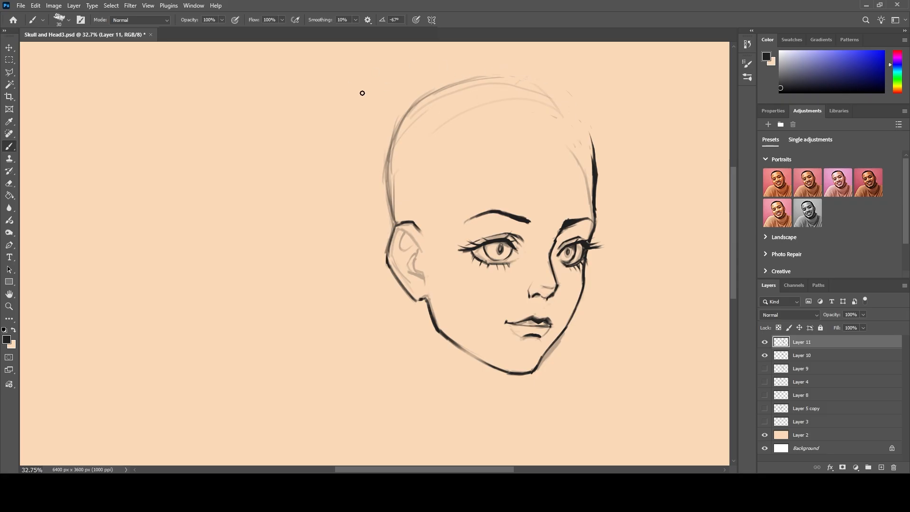
Redraw the skull outline lower and rounder, from the right forehead over the crown and down towards the ear.
mouse_move(594, 161)
mouse_down()
mouse_move(575, 124)
mouse_move(536, 94)
mouse_up()
drag(580, 135, 504, 93)
mouse_move(562, 113)
mouse_down()
mouse_move(502, 90)
mouse_move(440, 95)
mouse_move(401, 133)
mouse_move(388, 190)
mouse_up()
drag(399, 137, 391, 182)
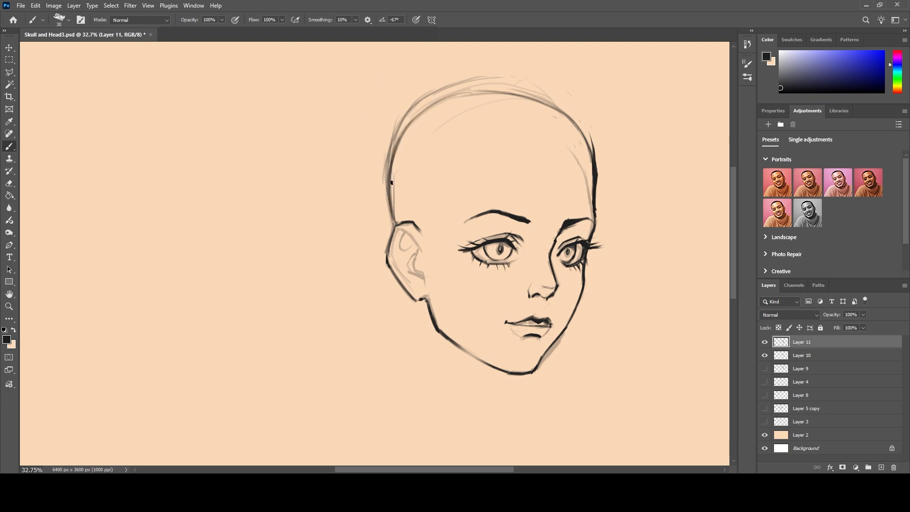
scroll(237, 223, down, 4)
scroll(329, 287, up, 3)
scroll(469, 313, up, 5)
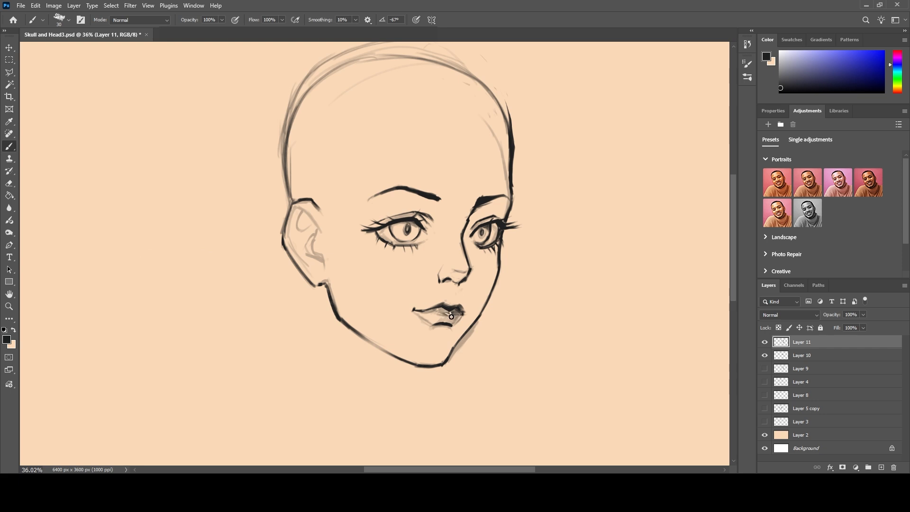
Shade the lips and darken the inner folds and hollow of the ear.
drag(455, 310, 446, 317)
drag(448, 311, 457, 319)
scroll(293, 210, down, 2)
scroll(293, 209, up, 2)
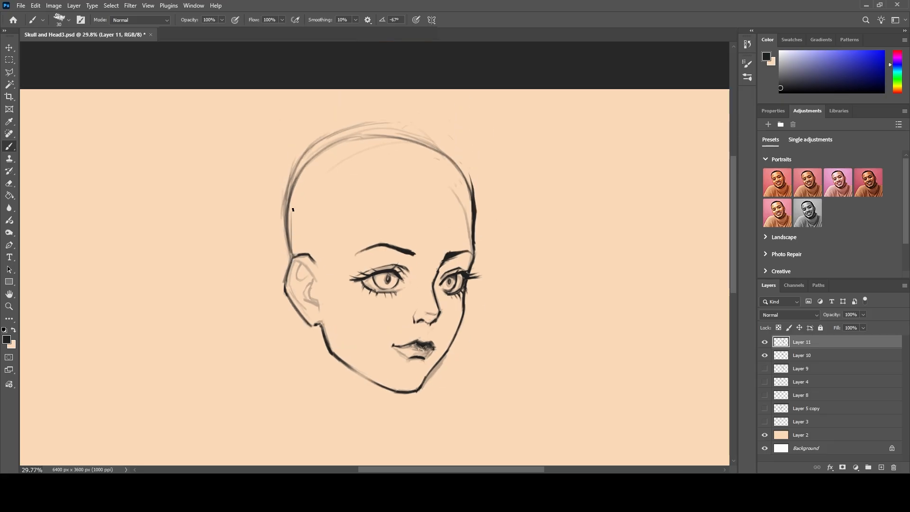
mouse_move(315, 280)
mouse_down()
mouse_move(297, 261)
mouse_move(295, 278)
mouse_move(310, 272)
mouse_move(295, 260)
mouse_move(287, 282)
mouse_move(300, 306)
mouse_move(303, 267)
mouse_move(309, 276)
mouse_move(283, 260)
mouse_move(313, 282)
mouse_move(320, 308)
mouse_up()
mouse_move(312, 283)
mouse_down()
mouse_move(310, 301)
mouse_move(304, 296)
mouse_move(317, 305)
mouse_move(313, 321)
mouse_up()
drag(289, 273, 293, 292)
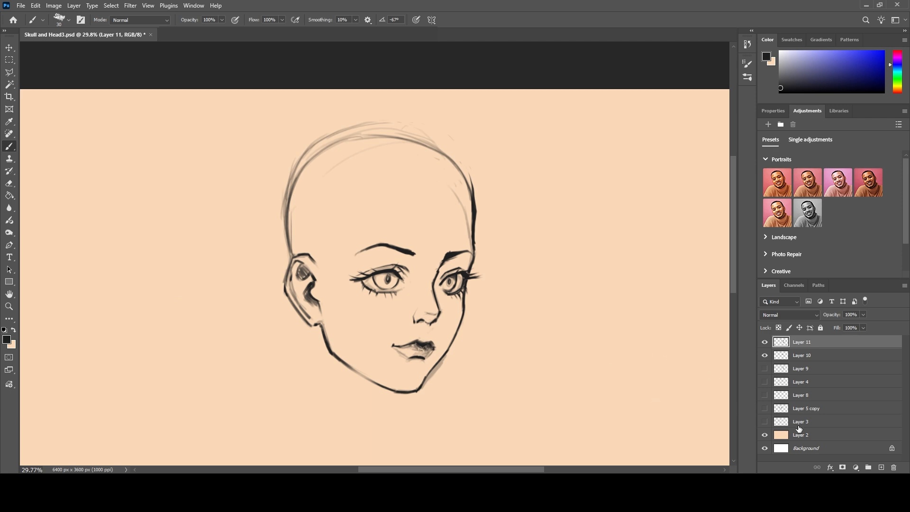
Flip the canvas horizontally to return the head to its unmirrored orientation and review the drawing.
click(51, 6)
click(205, 143)
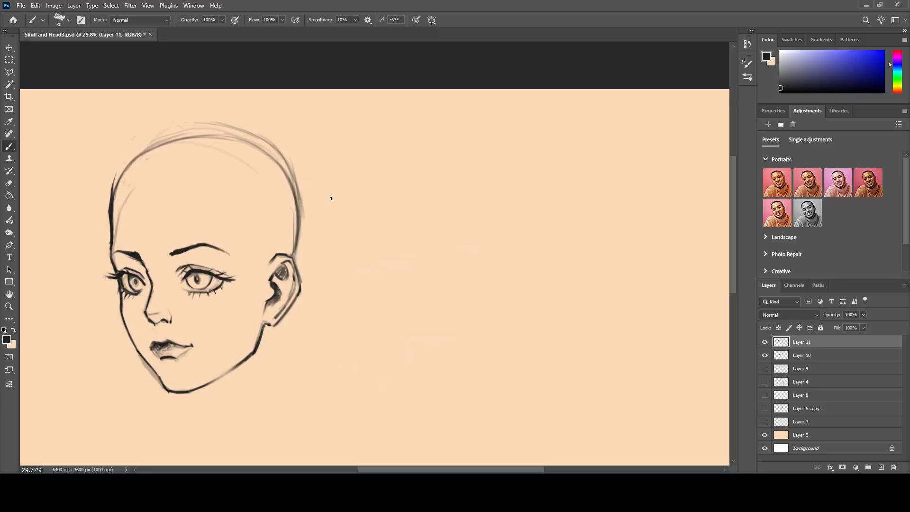
scroll(466, 463, left, 5)
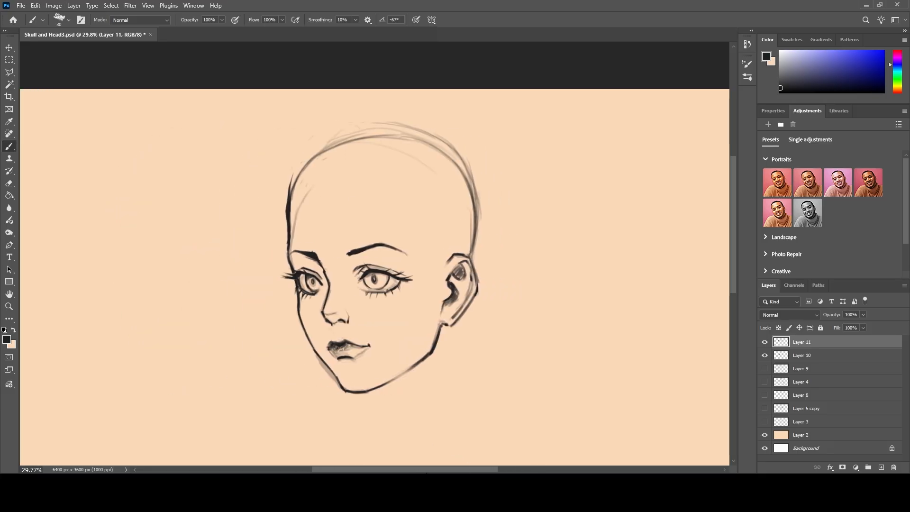
scroll(375, 404, up, 1)
scroll(374, 403, up, 1)
scroll(375, 372, down, 2)
scroll(342, 352, down, 3)
scroll(342, 351, down, 1)
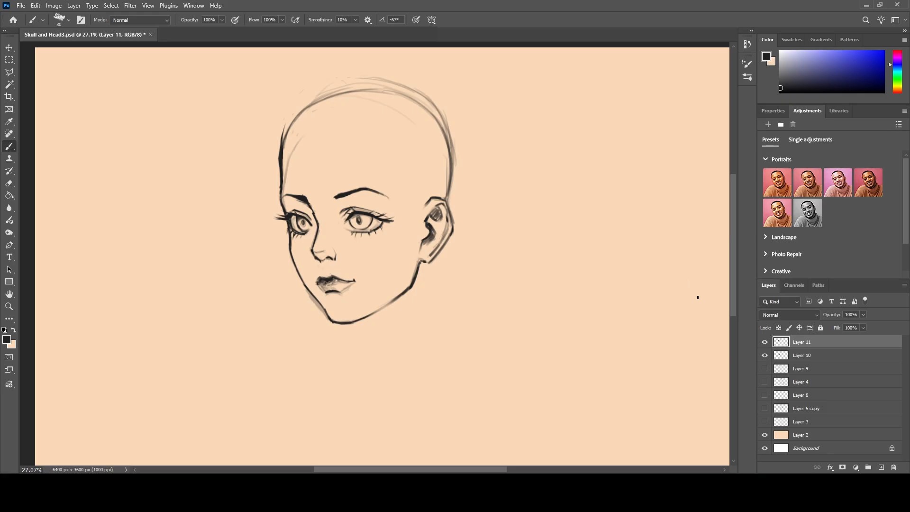
Select Layer 11 and Layer 10 together and move the whole head slightly lower and to the right on the canvas.
shift+click(815, 354)
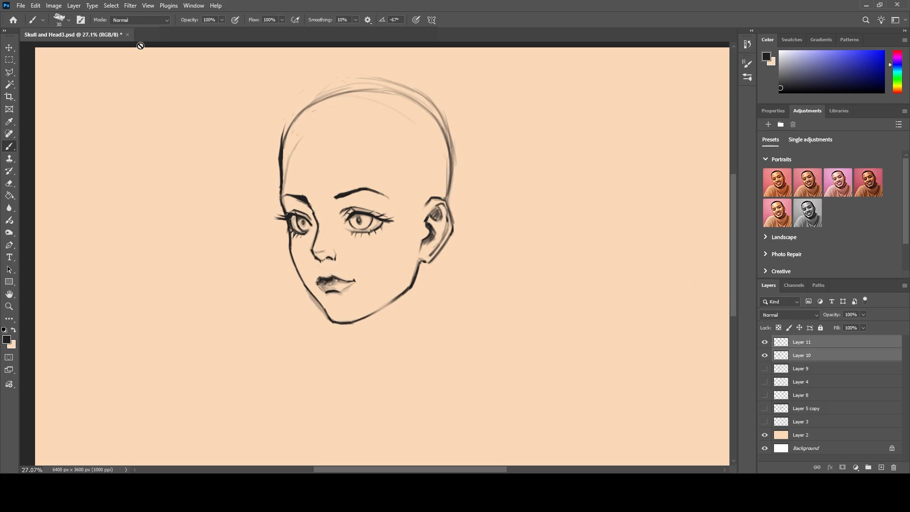
click(8, 49)
drag(297, 199, 322, 249)
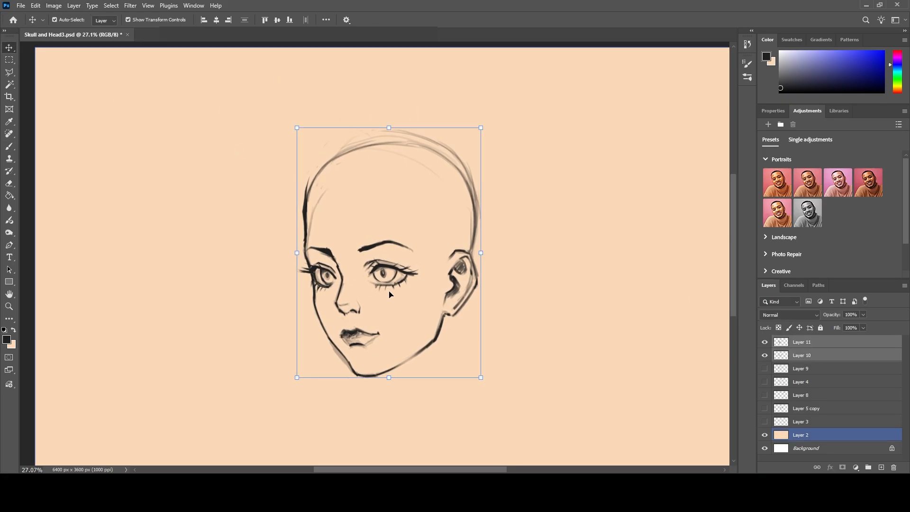
Thicken and extend both eyebrows on Layer 11 with the brush.
click(10, 147)
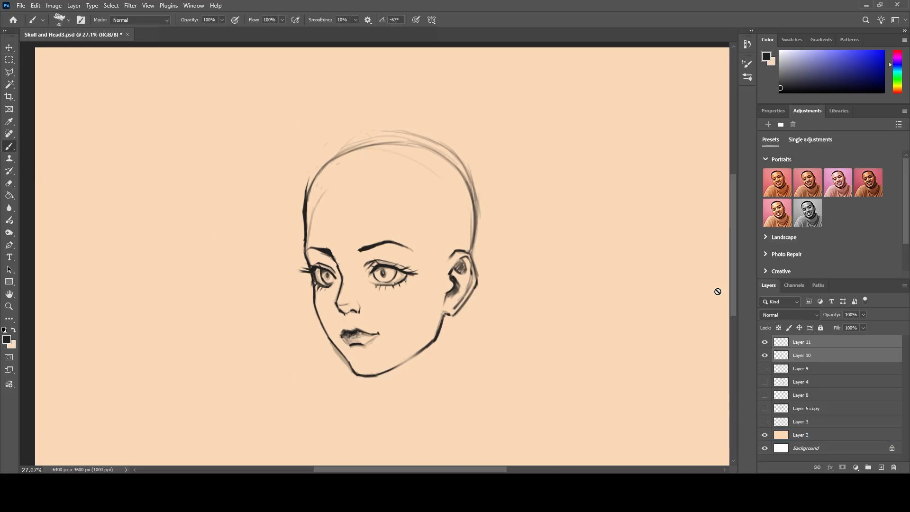
click(799, 343)
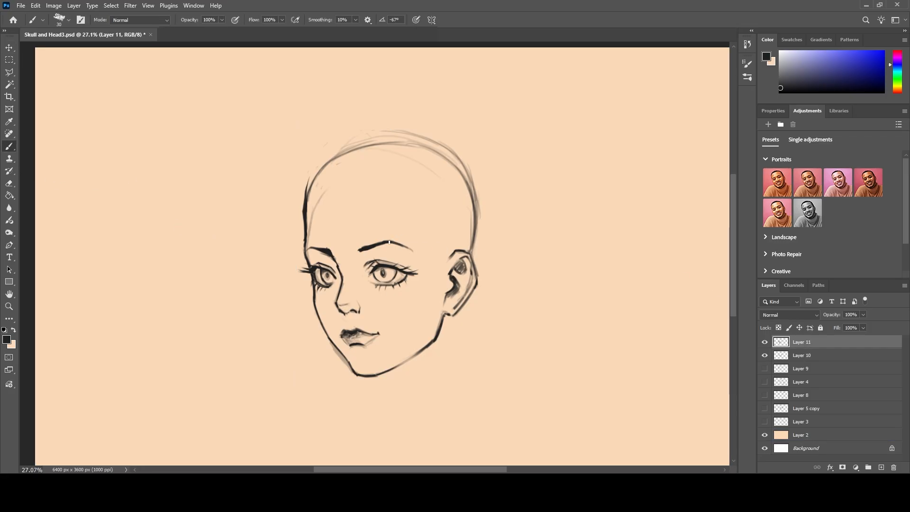
drag(392, 244, 410, 243)
drag(390, 241, 417, 251)
drag(359, 250, 385, 241)
drag(327, 250, 307, 250)
Set the brush size to 25, add a new layer, and sketch the hair parting and first forehead bangs.
key(bracketleft)
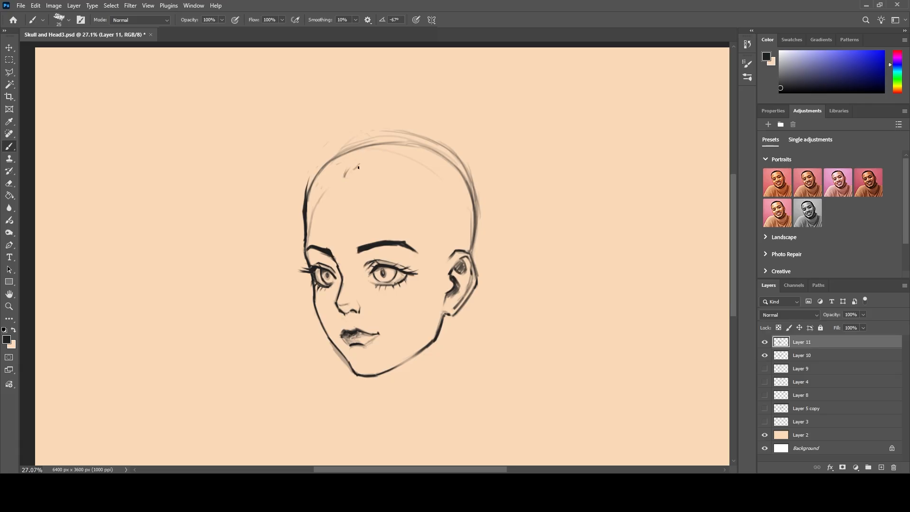
drag(334, 166, 342, 178)
key(ctrl+shift+alt+n)
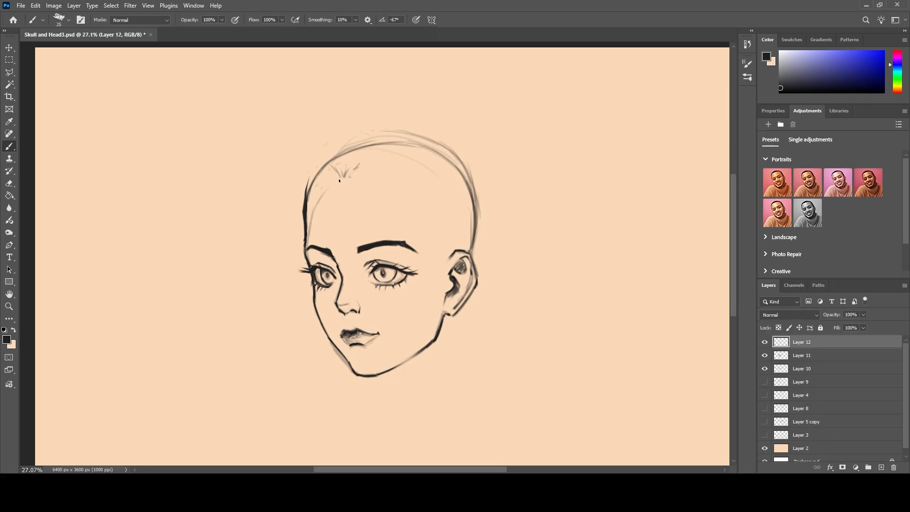
mouse_move(351, 164)
mouse_down()
mouse_move(357, 145)
mouse_move(358, 171)
mouse_move(348, 147)
mouse_move(345, 175)
mouse_up()
mouse_move(345, 175)
mouse_down()
mouse_move(342, 146)
mouse_move(365, 191)
mouse_move(361, 225)
mouse_up()
mouse_move(368, 193)
mouse_down()
mouse_move(364, 217)
mouse_move(407, 232)
mouse_up()
drag(385, 198, 416, 237)
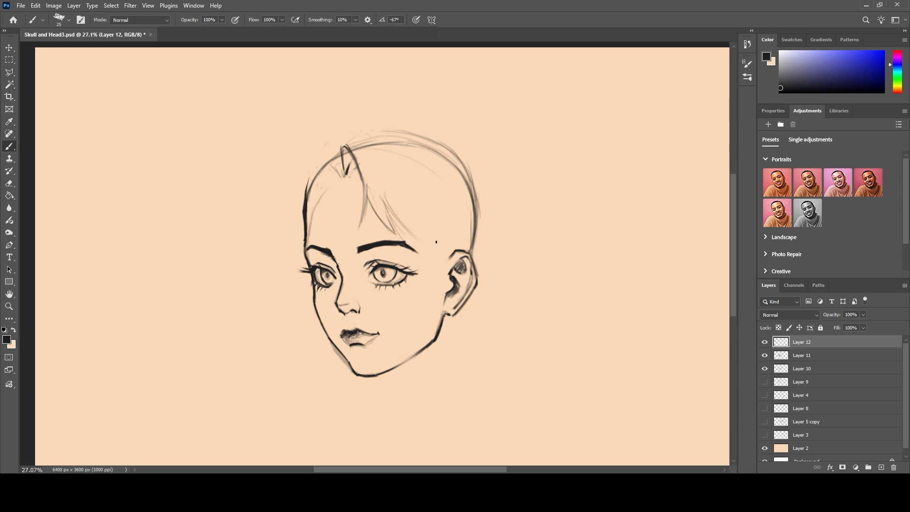
Sketch side-swept bangs running across the temple from the forehead down to the ear.
mouse_move(364, 205)
mouse_down()
mouse_move(378, 240)
mouse_move(369, 221)
mouse_move(377, 239)
mouse_move(416, 261)
mouse_up()
drag(395, 231, 419, 262)
mouse_move(395, 230)
mouse_down()
mouse_move(427, 273)
mouse_move(426, 251)
mouse_move(448, 270)
mouse_up()
drag(400, 223, 429, 257)
drag(392, 220, 451, 274)
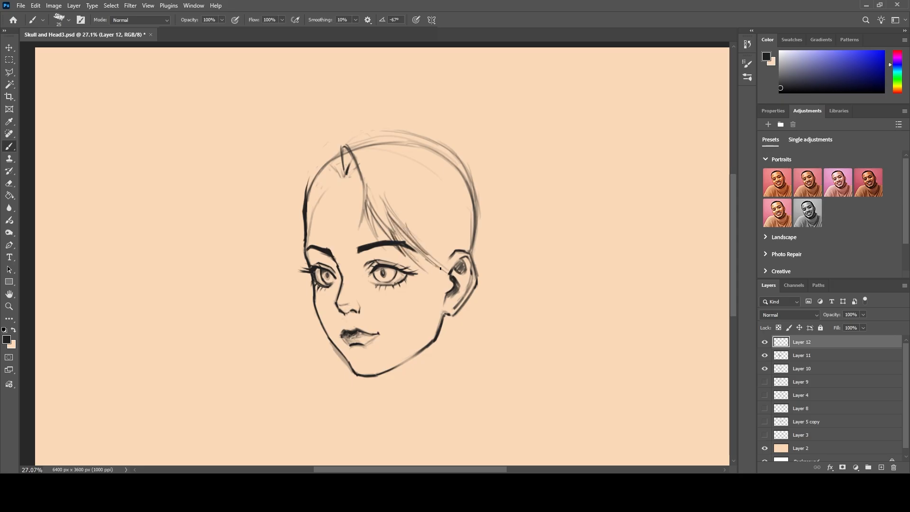
Sketch the hairline above the ear and the hair contour down the back of the head.
drag(437, 213, 455, 267)
mouse_move(454, 230)
mouse_down()
mouse_move(430, 181)
mouse_move(392, 152)
mouse_up()
drag(464, 160, 483, 211)
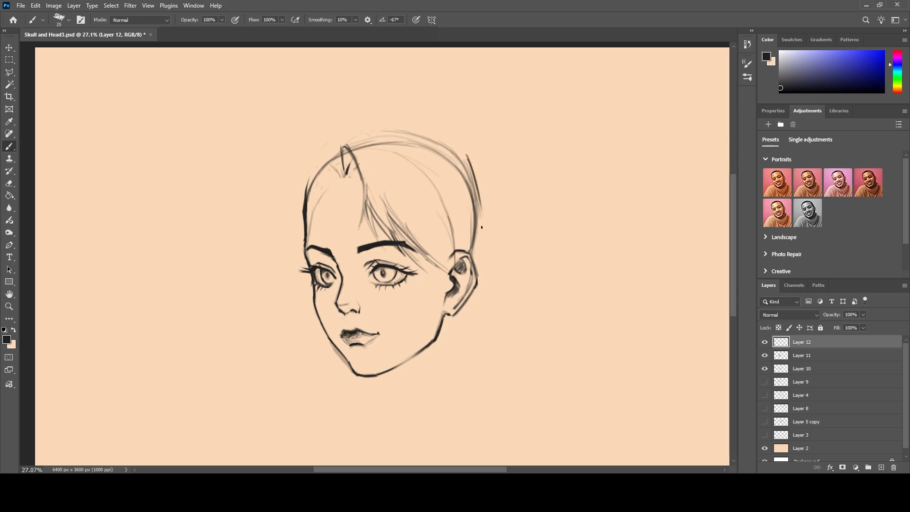
drag(470, 168, 478, 260)
drag(488, 209, 482, 266)
key(ctrl+z)
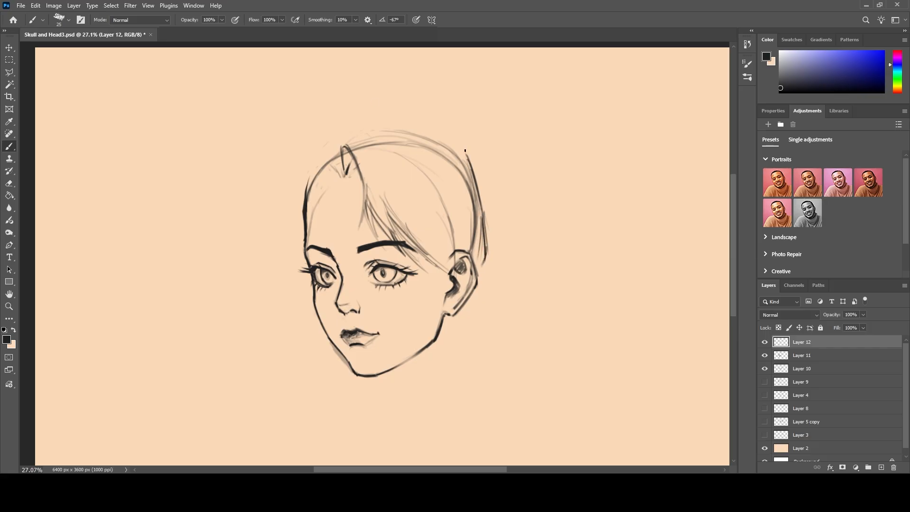
Draw the hair tie at the back of the crown and the upper outline of a ponytail.
mouse_move(463, 155)
mouse_down()
mouse_move(441, 132)
mouse_move(410, 133)
mouse_move(448, 145)
mouse_up()
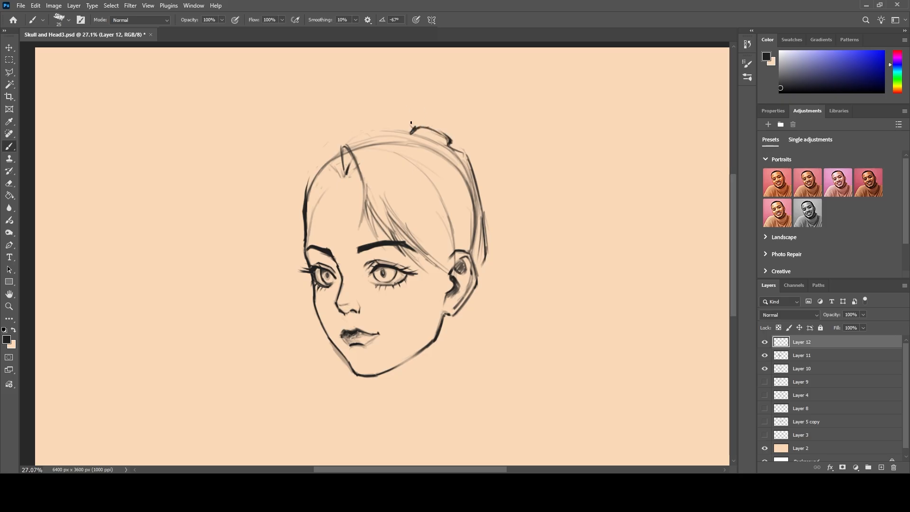
mouse_move(425, 118)
mouse_down()
mouse_move(447, 107)
mouse_move(519, 167)
mouse_up()
mouse_move(448, 110)
mouse_down()
mouse_move(507, 152)
mouse_move(518, 174)
mouse_up()
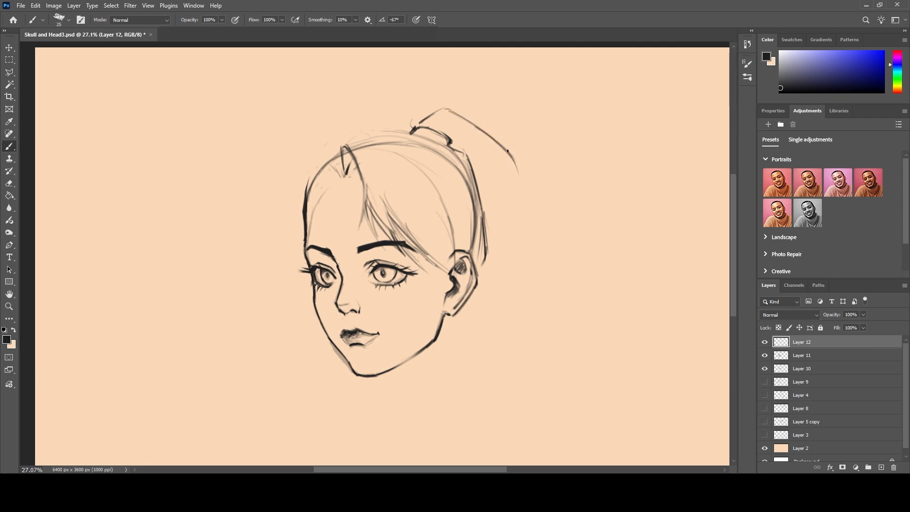
Sketch the ponytail's lower contour and its strands falling behind the head in tapered ends.
drag(455, 138, 533, 218)
drag(454, 140, 493, 178)
mouse_move(504, 153)
mouse_down()
mouse_move(519, 207)
mouse_move(496, 183)
mouse_move(494, 210)
mouse_up()
drag(486, 167, 492, 216)
drag(510, 165, 517, 225)
drag(486, 180, 486, 214)
drag(517, 177, 530, 255)
mouse_move(526, 222)
mouse_down()
mouse_move(524, 263)
mouse_move(523, 242)
mouse_up()
drag(513, 213, 512, 266)
drag(504, 206, 506, 261)
mouse_move(488, 183)
mouse_down()
mouse_move(501, 241)
mouse_move(490, 234)
mouse_up()
drag(488, 191, 493, 227)
Outline the raised hair from the hair tie over the crown to the parting and down beside the left temple.
mouse_move(420, 125)
mouse_down()
mouse_move(439, 106)
mouse_move(449, 142)
mouse_move(410, 132)
mouse_move(420, 137)
mouse_up()
mouse_move(409, 134)
mouse_down()
mouse_move(433, 142)
mouse_move(377, 126)
mouse_move(352, 138)
mouse_move(337, 161)
mouse_move(343, 125)
mouse_move(372, 137)
mouse_move(380, 166)
mouse_up()
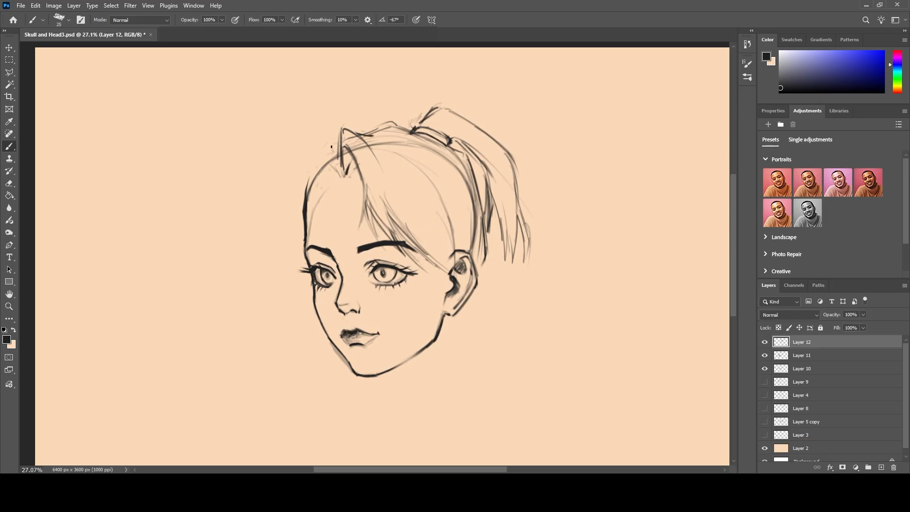
mouse_move(335, 145)
mouse_down()
mouse_move(283, 183)
mouse_move(290, 249)
mouse_up()
drag(286, 190, 292, 230)
mouse_move(297, 173)
mouse_down()
mouse_move(291, 261)
mouse_move(304, 233)
mouse_up()
drag(287, 201, 298, 257)
drag(291, 223, 304, 254)
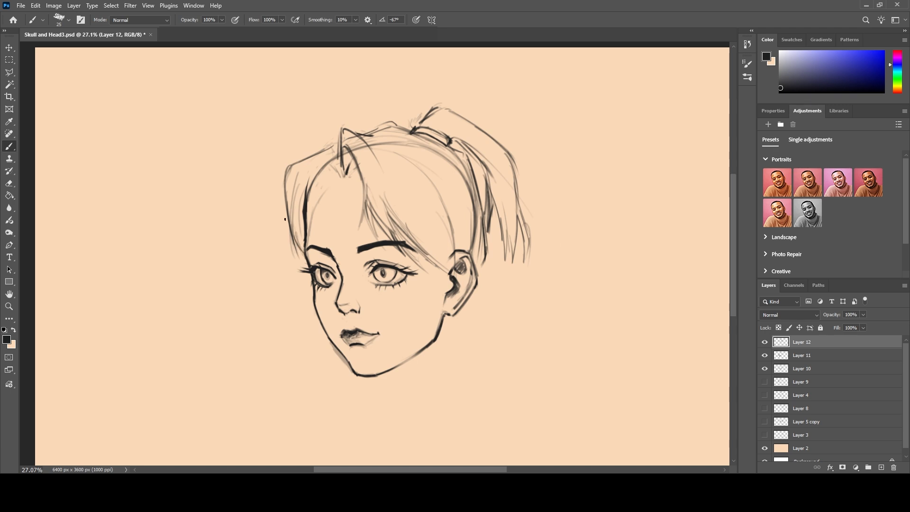
Sketch loose tapered hair strands hanging beside the left eye and cheek.
drag(284, 209, 275, 263)
drag(285, 228, 277, 303)
drag(281, 247, 289, 311)
drag(288, 229, 285, 306)
drag(277, 274, 287, 309)
drag(296, 237, 286, 306)
drag(288, 252, 306, 311)
drag(292, 247, 290, 298)
mouse_move(298, 250)
mouse_down()
mouse_move(275, 259)
mouse_move(295, 317)
mouse_up()
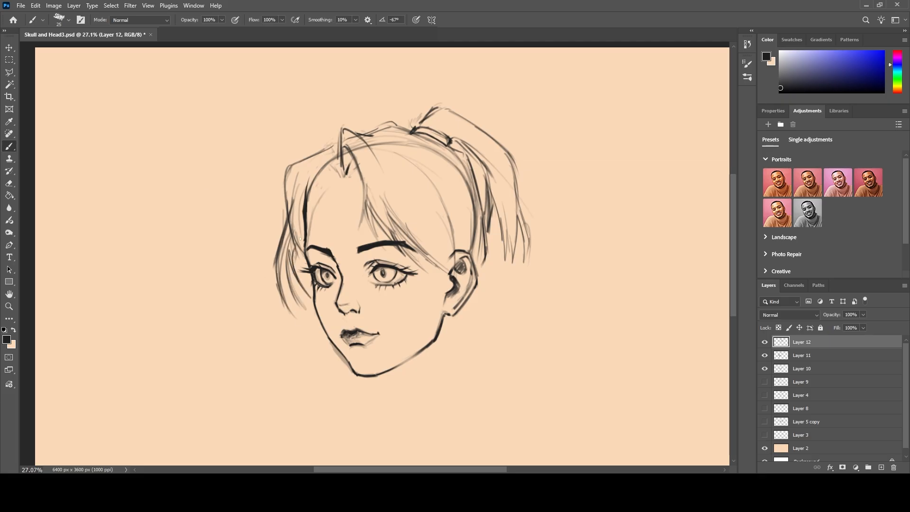
Darken the left outer hair contour and the hair outline from the parting to the hair tie.
drag(286, 199, 279, 238)
mouse_move(284, 189)
mouse_down()
mouse_move(278, 256)
mouse_move(292, 171)
mouse_move(287, 214)
mouse_up()
drag(303, 167, 288, 219)
mouse_move(337, 144)
mouse_down()
mouse_move(324, 153)
mouse_move(343, 126)
mouse_move(365, 136)
mouse_move(392, 122)
mouse_move(413, 132)
mouse_up()
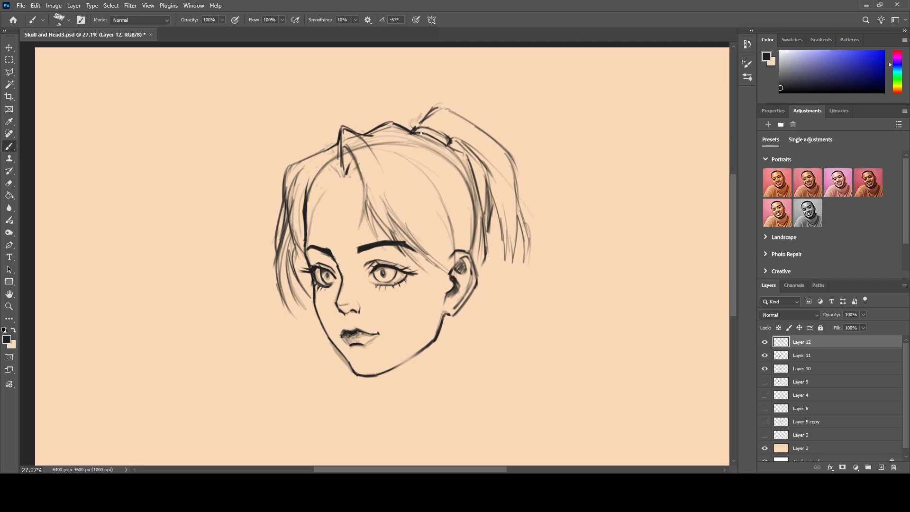
Darken the bangs' lower edge and draw a long side lock falling in front of the ear.
drag(390, 215, 447, 272)
mouse_move(410, 234)
mouse_down()
mouse_move(433, 260)
mouse_move(428, 329)
mouse_up()
drag(436, 263, 432, 300)
drag(454, 255, 450, 310)
drag(454, 237, 455, 312)
drag(453, 275, 453, 301)
drag(449, 292, 432, 351)
drag(436, 274, 414, 345)
drag(436, 294, 416, 341)
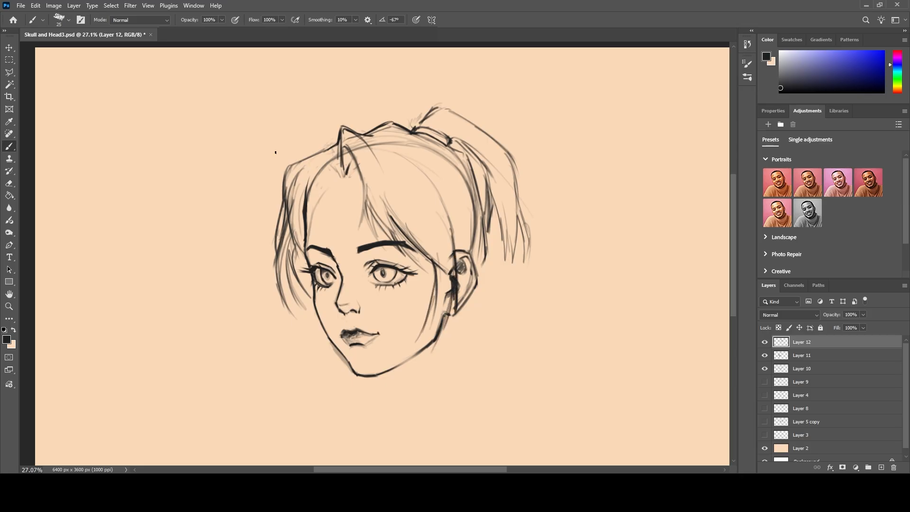
Extend the side lock with additional strands reaching past the jawline below the ear.
drag(437, 294, 422, 329)
mouse_move(427, 256)
mouse_down()
mouse_move(420, 319)
mouse_move(448, 328)
mouse_move(423, 362)
mouse_up()
drag(454, 313, 429, 365)
mouse_move(435, 324)
mouse_down()
mouse_move(411, 369)
mouse_move(433, 363)
mouse_up()
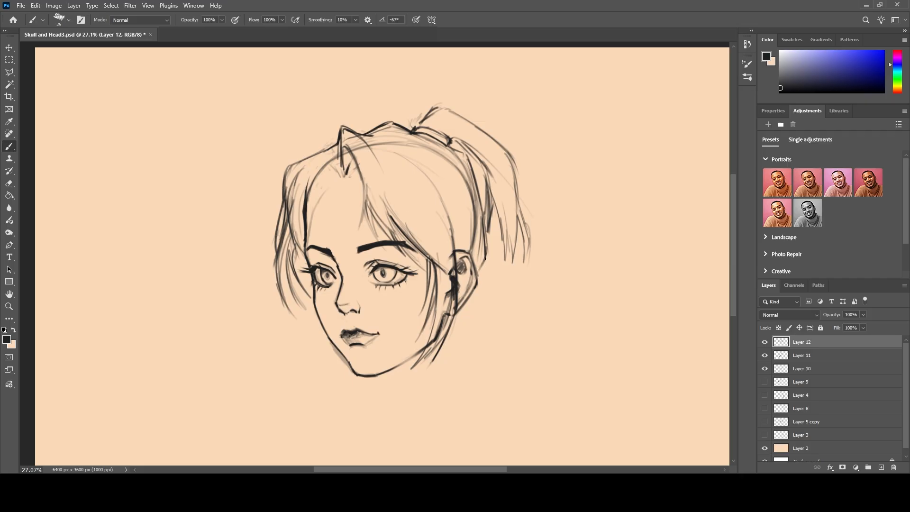
Sketch the back and front lines of the neck and join them with a curved neckline.
drag(471, 295, 449, 368)
drag(451, 325, 453, 382)
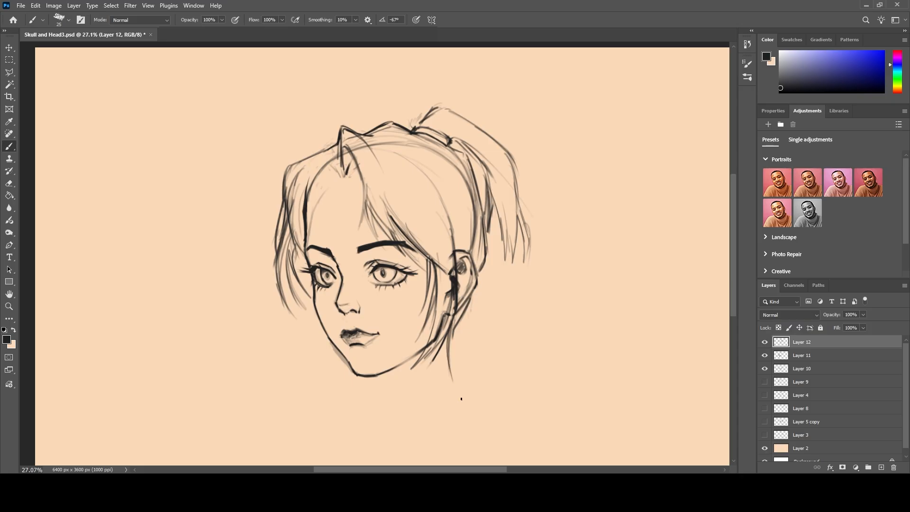
drag(378, 376, 378, 400)
drag(451, 382, 383, 421)
drag(377, 389, 382, 429)
Sketch the collar edges on both sides of the neck and the sloping shoulder lines.
drag(450, 364, 467, 379)
mouse_move(465, 381)
mouse_down()
mouse_move(436, 443)
mouse_move(474, 406)
mouse_up()
drag(378, 383, 359, 403)
drag(468, 389, 540, 414)
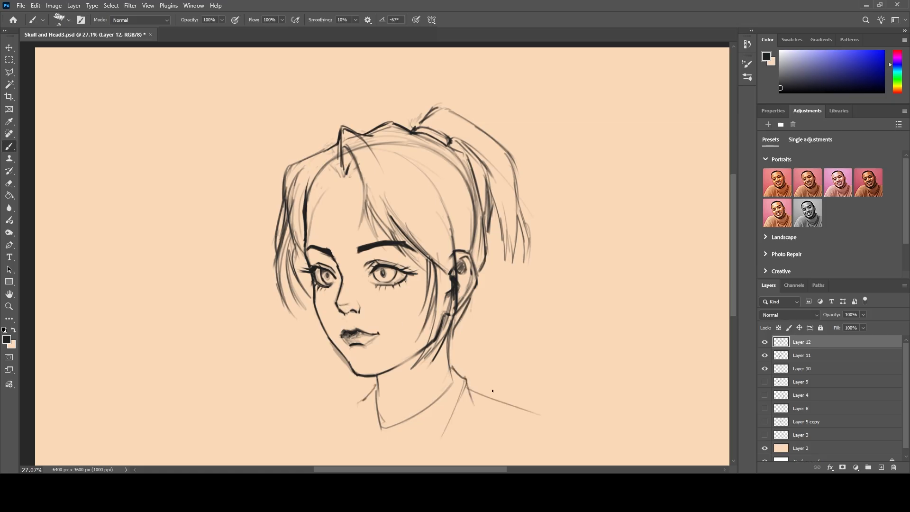
mouse_move(367, 398)
mouse_down()
mouse_move(310, 427)
mouse_move(361, 430)
mouse_move(316, 426)
mouse_up()
Add loose hair strands hanging behind the ear towards the neck.
mouse_move(477, 276)
mouse_down()
mouse_move(488, 233)
mouse_move(463, 311)
mouse_up()
mouse_move(490, 266)
mouse_down()
mouse_move(485, 342)
mouse_move(482, 334)
mouse_up()
drag(481, 286, 471, 331)
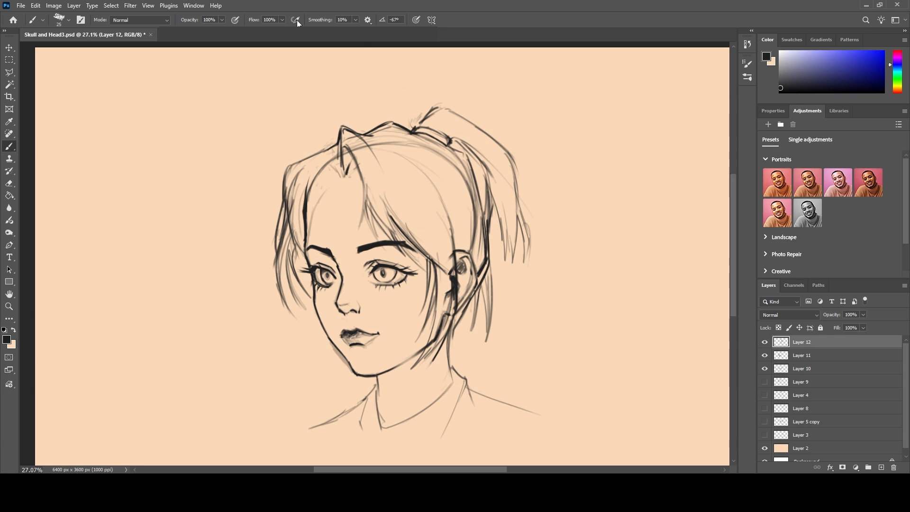
Darken the main forehead bangs, the front of the side lock and the inner strands beside the left eye.
mouse_move(344, 148)
mouse_down()
mouse_move(365, 227)
mouse_move(402, 253)
mouse_up()
mouse_move(392, 225)
mouse_down()
mouse_move(404, 256)
mouse_move(441, 269)
mouse_move(438, 298)
mouse_up()
drag(426, 260, 428, 286)
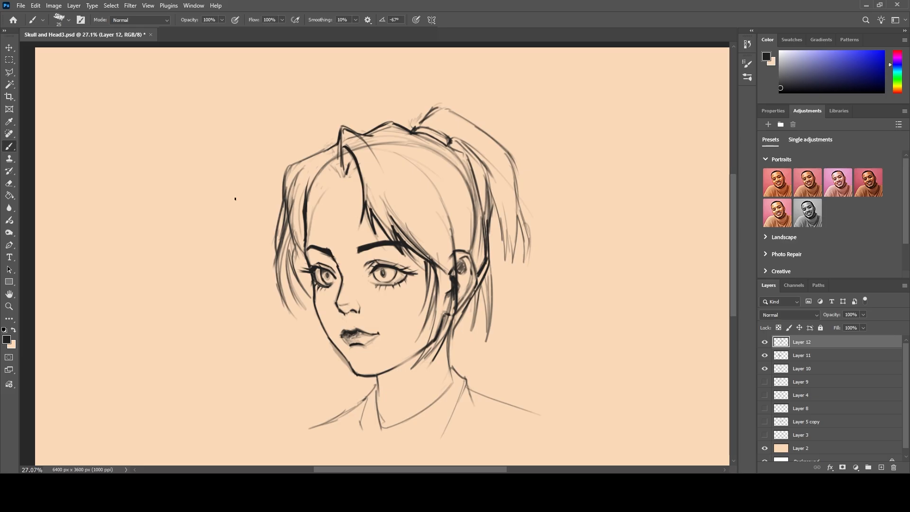
mouse_move(291, 215)
mouse_down()
mouse_move(301, 246)
mouse_move(298, 291)
mouse_up()
drag(384, 206, 393, 225)
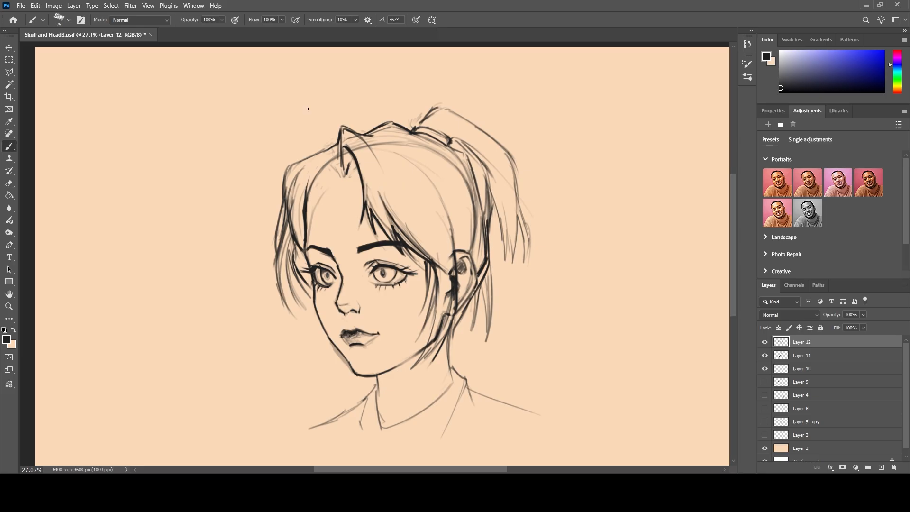
Sketch swept-back strands from the parting across the side of the head and reinforce the left outer hair contour.
mouse_move(393, 166)
mouse_down()
mouse_move(469, 218)
mouse_move(367, 142)
mouse_up()
mouse_move(438, 202)
mouse_down()
mouse_move(423, 171)
mouse_move(383, 147)
mouse_up()
mouse_move(474, 216)
mouse_down()
mouse_move(453, 160)
mouse_move(411, 136)
mouse_move(362, 135)
mouse_up()
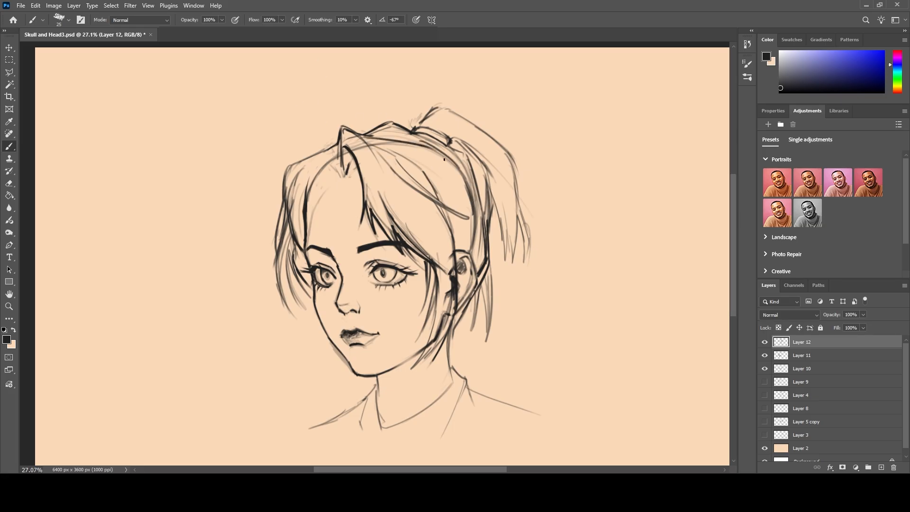
mouse_move(338, 168)
mouse_down()
mouse_move(320, 149)
mouse_move(291, 156)
mouse_move(279, 202)
mouse_up()
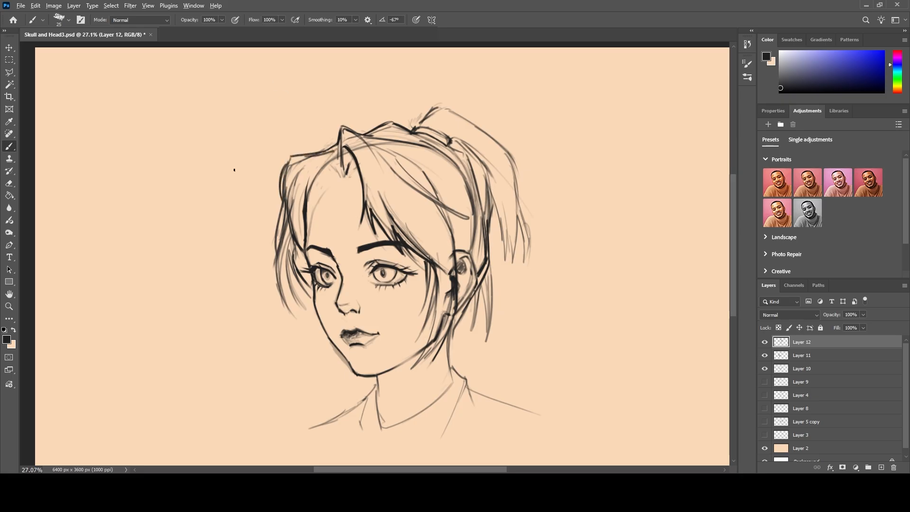
Shade both irises on Layer 11 with a soft round brush at size 60.
scroll(234, 169, down, 2)
scroll(234, 170, up, 2)
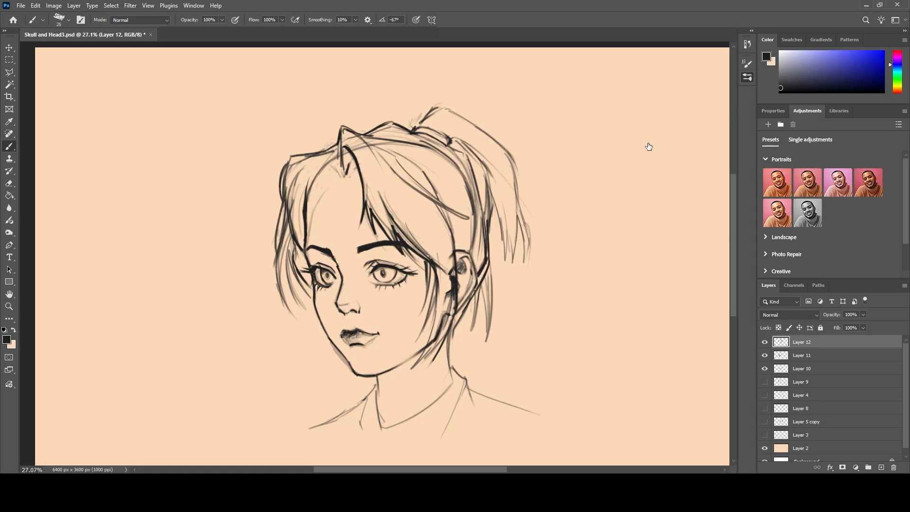
click(589, 204)
click(742, 79)
click(801, 355)
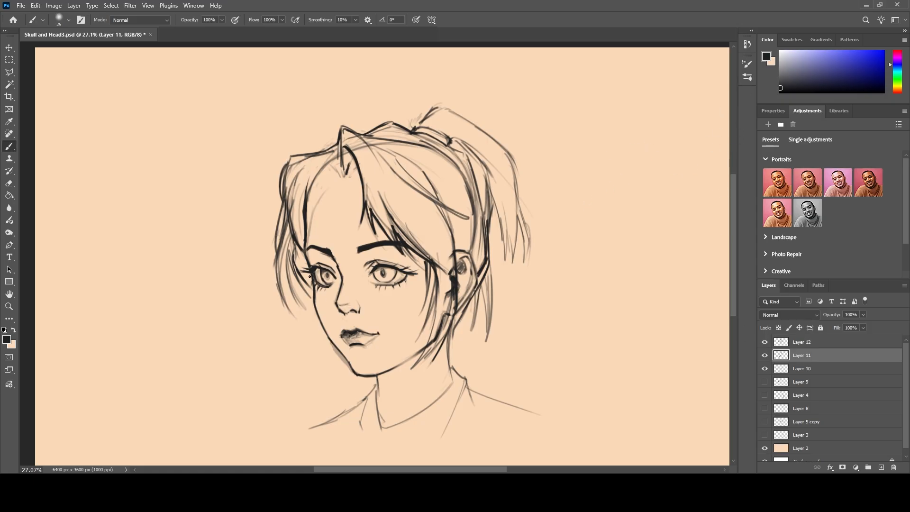
key(bracketright)
key(bracketright)
mouse_move(329, 274)
mouse_down()
mouse_move(331, 282)
mouse_move(324, 275)
mouse_up()
mouse_move(385, 267)
mouse_down()
mouse_move(388, 277)
mouse_move(393, 271)
mouse_move(377, 272)
mouse_move(383, 283)
mouse_move(391, 272)
mouse_move(377, 279)
mouse_up()
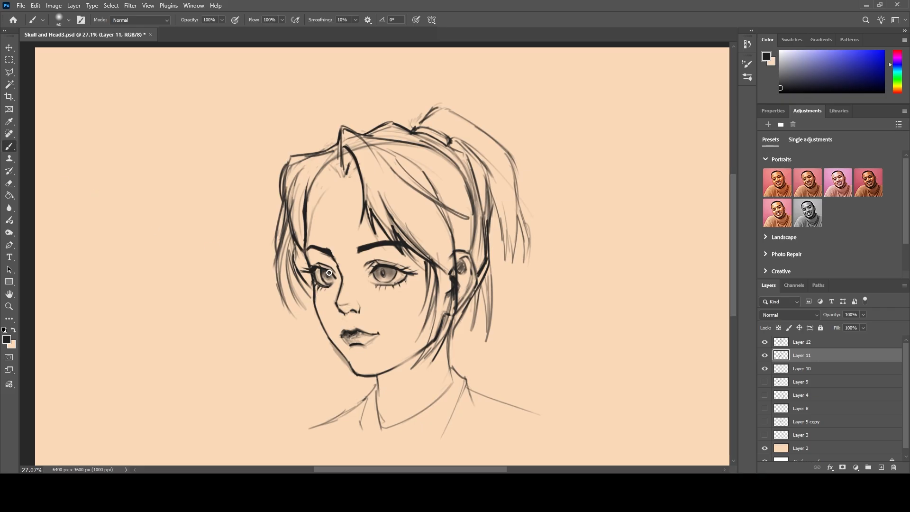
Erase stray overlapping lines around the forehead bangs on Layer 12 with the eraser at size 40.
click(5, 186)
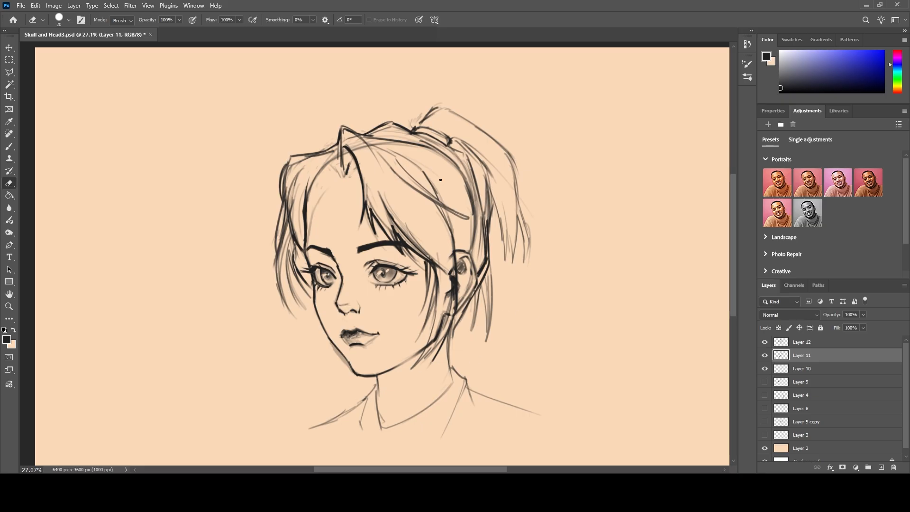
key(alt+bracketright)
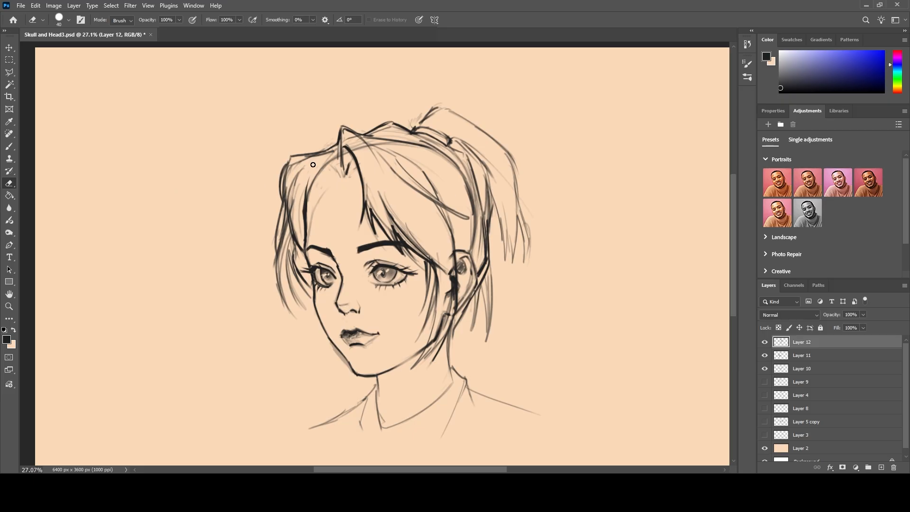
mouse_move(398, 214)
mouse_down()
mouse_move(421, 245)
mouse_move(381, 192)
mouse_up()
drag(418, 242, 433, 257)
mouse_move(378, 205)
mouse_down()
mouse_move(406, 243)
mouse_move(374, 210)
mouse_up()
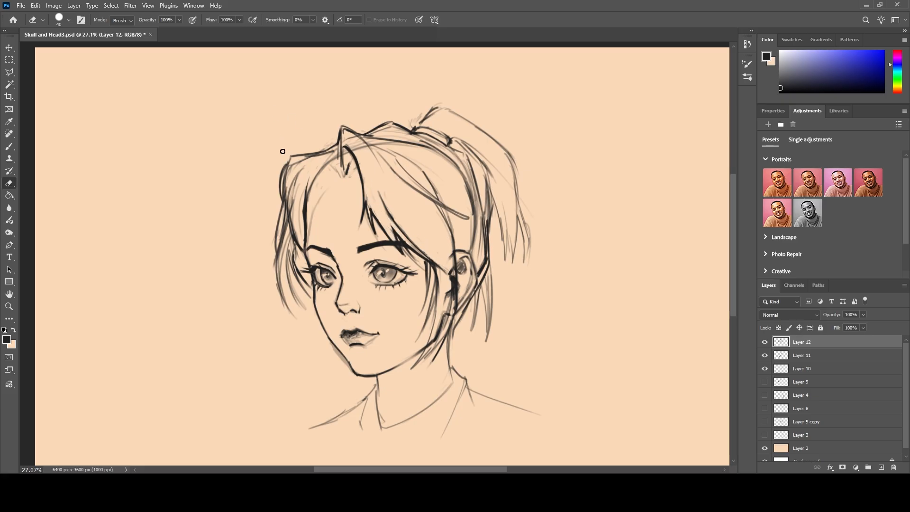
Erase excess hair strokes in front of and behind the ear on Layer 12.
mouse_move(448, 216)
mouse_down()
mouse_move(456, 229)
mouse_move(453, 293)
mouse_up()
drag(450, 265, 450, 302)
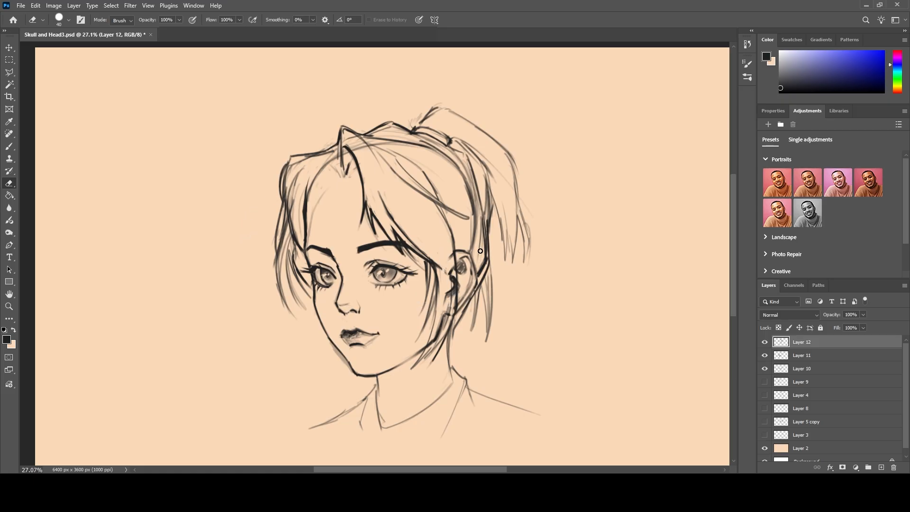
drag(485, 280, 489, 323)
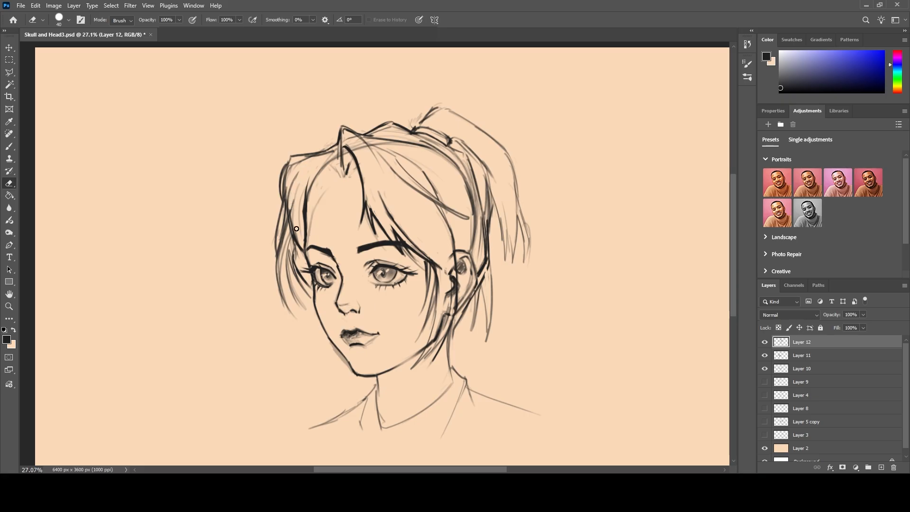
drag(479, 255, 479, 223)
Clean up leftover sketch lines along the front of the ear on Layers 10 and 11 with the eraser.
click(815, 369)
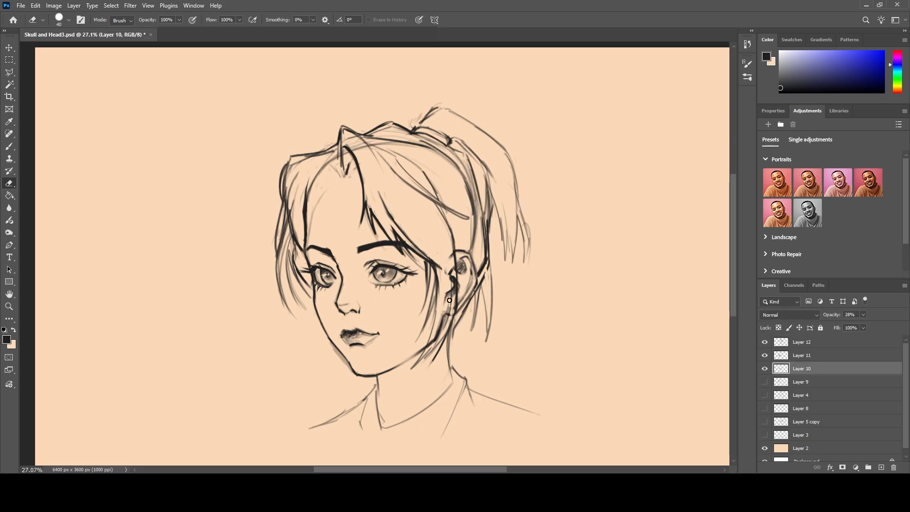
click(805, 342)
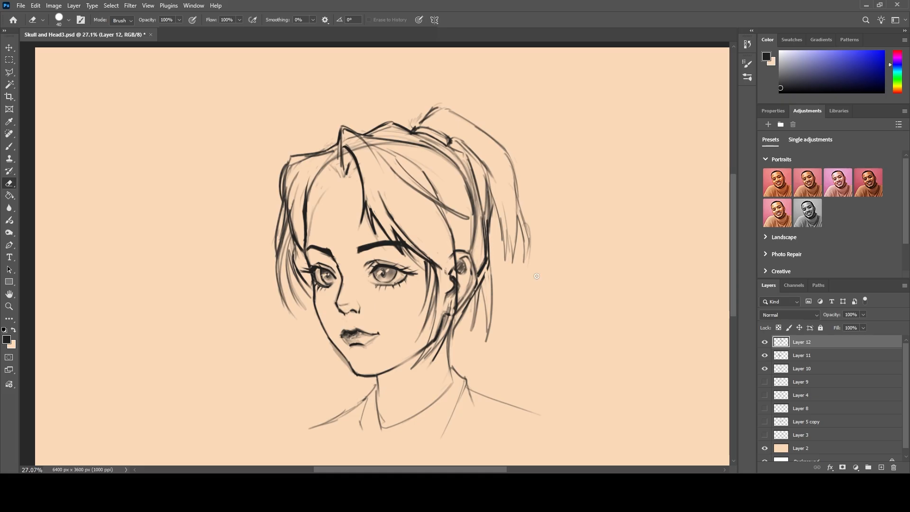
click(812, 371)
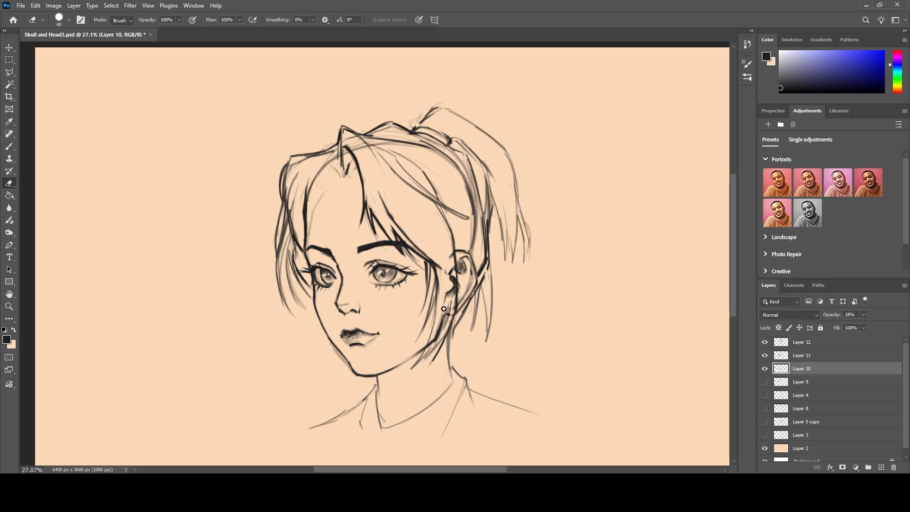
click(764, 342)
click(764, 342)
click(763, 356)
click(764, 355)
click(801, 355)
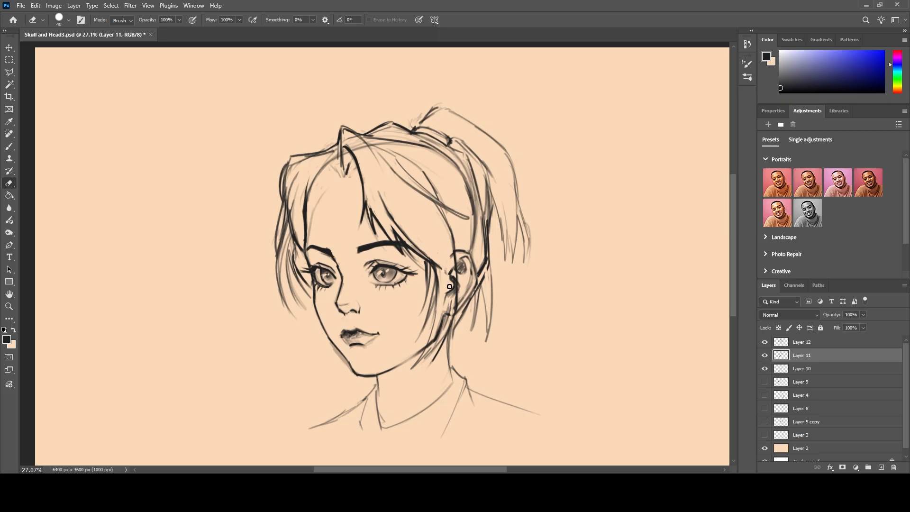
drag(451, 274, 444, 305)
Ink the ponytail's outer contour, inner strands and pointed tips on Layer 12 with a textured brush at size 30.
key(alt+bracketright)
click(11, 148)
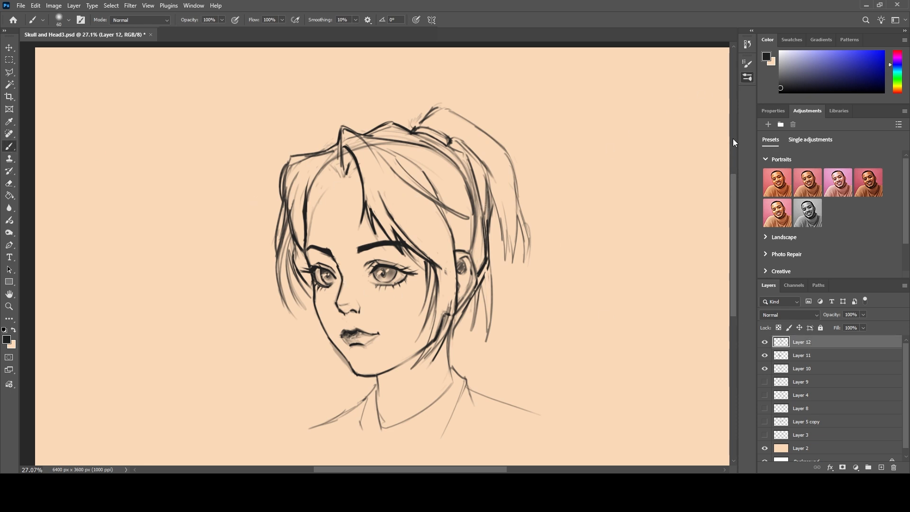
click(687, 221)
click(745, 79)
key(bracketleft)
key(bracketleft)
key(bracketleft)
key(bracketleft)
key(bracketleft)
key(bracketleft)
key(bracketleft)
mouse_move(502, 147)
mouse_down()
mouse_move(525, 230)
mouse_move(526, 255)
mouse_move(516, 215)
mouse_move(509, 271)
mouse_up()
mouse_move(511, 218)
mouse_down()
mouse_move(504, 261)
mouse_move(488, 191)
mouse_up()
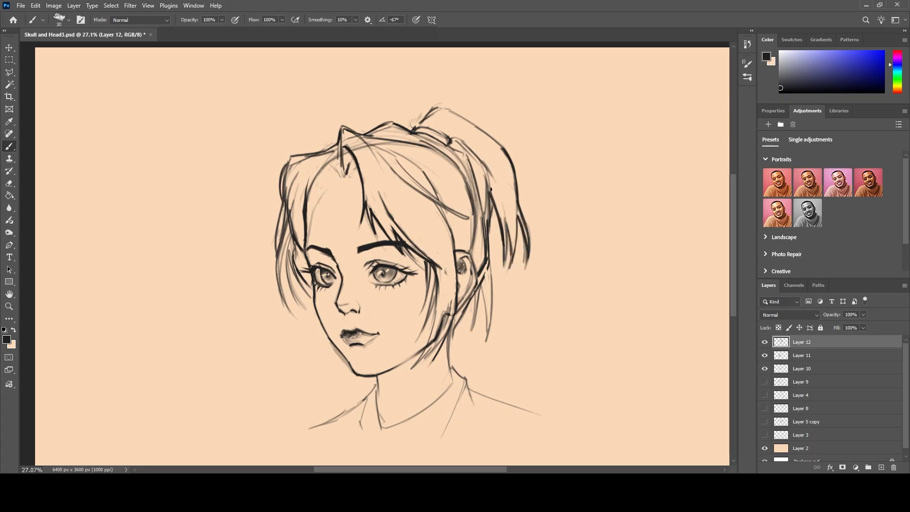
drag(504, 241, 506, 275)
drag(517, 218, 508, 268)
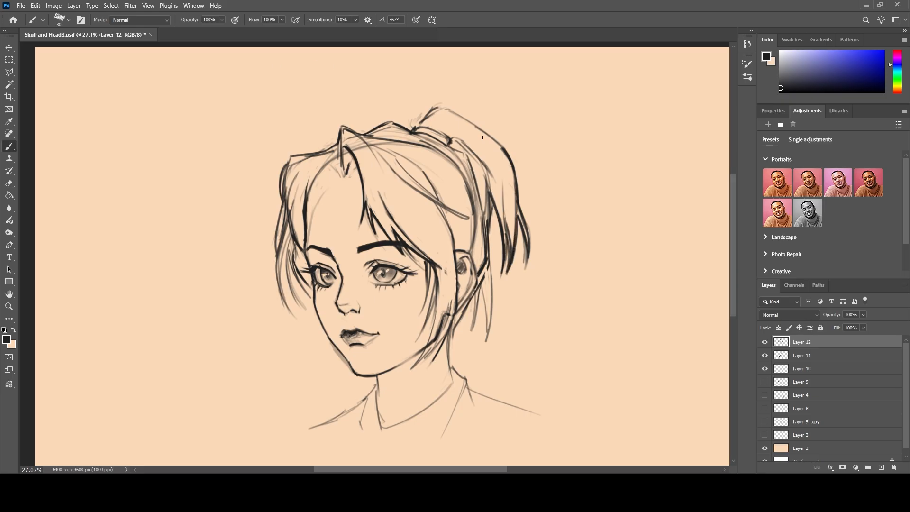
drag(504, 190, 480, 145)
Darken the loose strands hanging behind the ear and the hair tips beside the far cheek.
drag(493, 258, 486, 342)
mouse_move(490, 287)
mouse_down()
mouse_move(486, 318)
mouse_move(477, 257)
mouse_move(469, 334)
mouse_up()
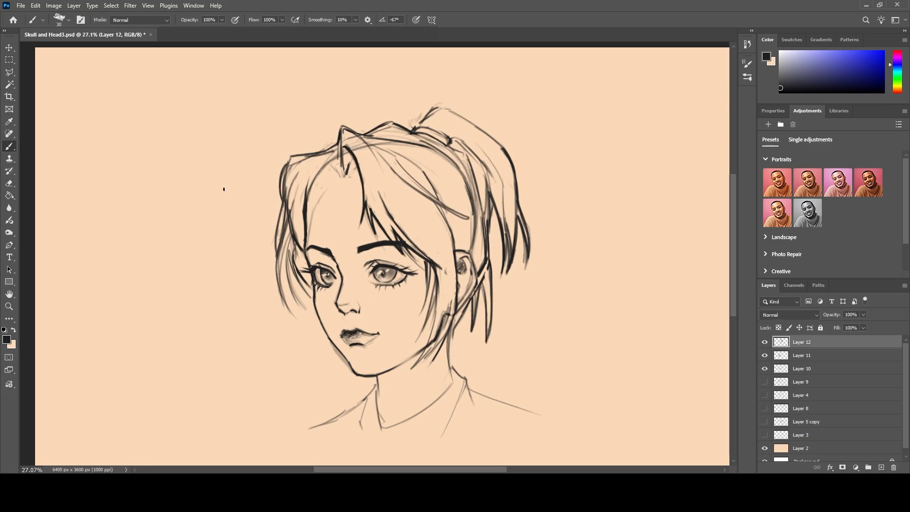
drag(275, 271, 290, 312)
drag(284, 255, 299, 309)
drag(288, 273, 300, 311)
drag(286, 254, 291, 293)
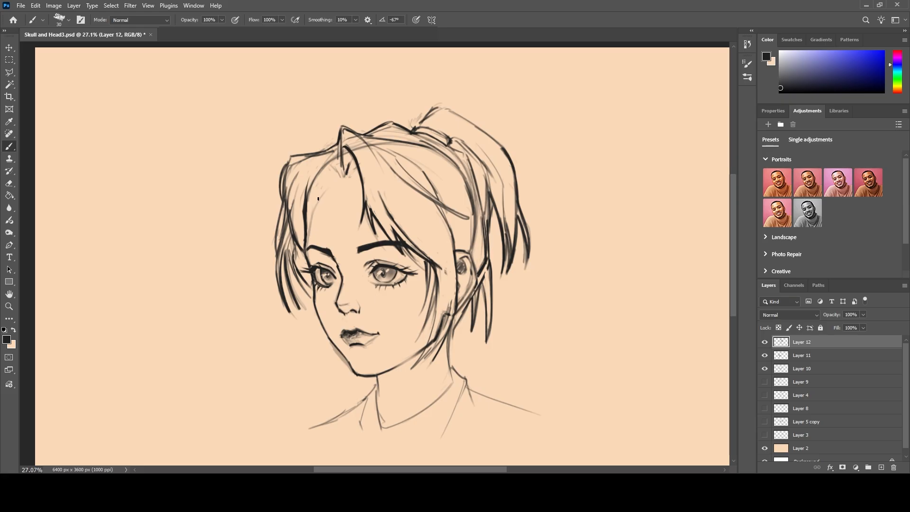
Remove the faint guideline on the forehead on Layer 10 and ink short hairline strands below the parting on Layer 12.
click(843, 370)
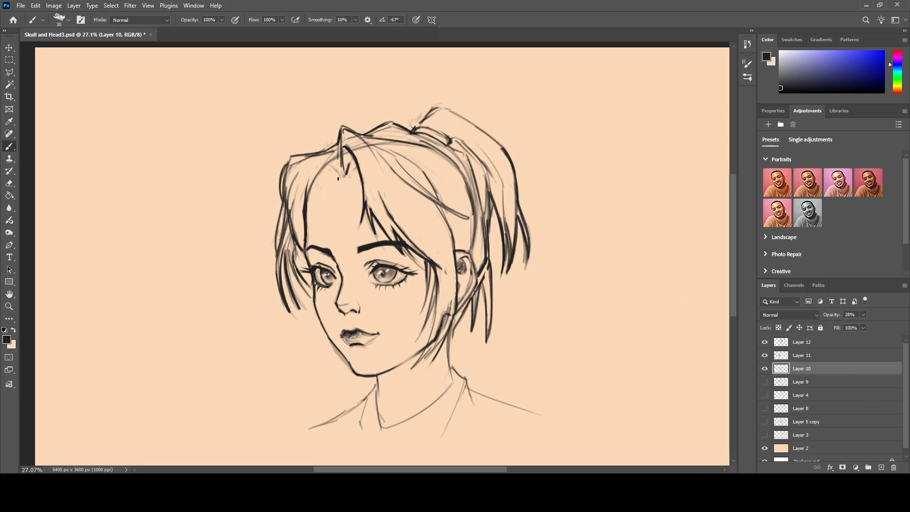
click(802, 341)
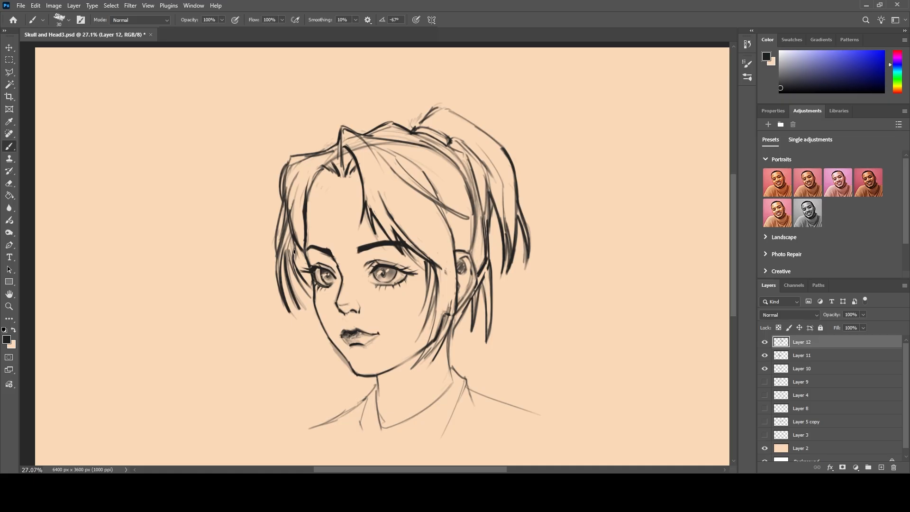
Scale the three-quarter head on Layers 10, 11 and 12 to 75.90% and move it to the canvas's right half.
scroll(295, 252, down, 2)
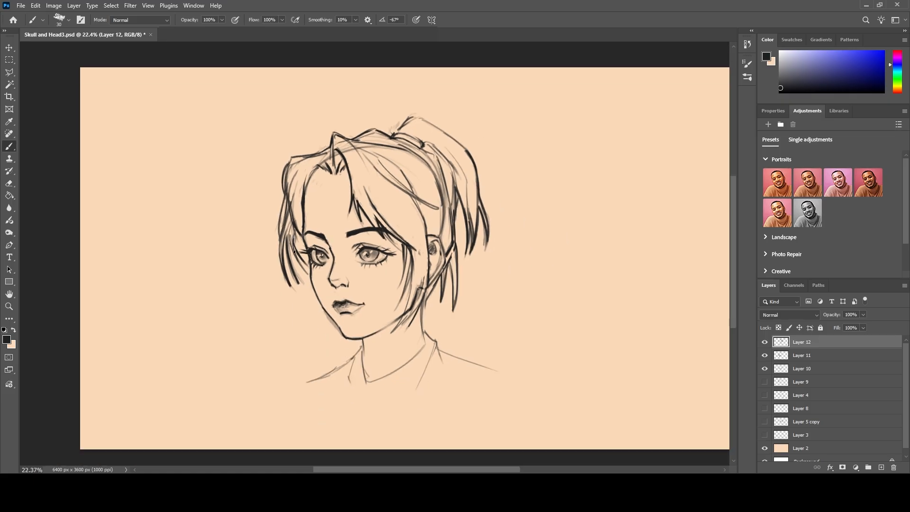
click(9, 47)
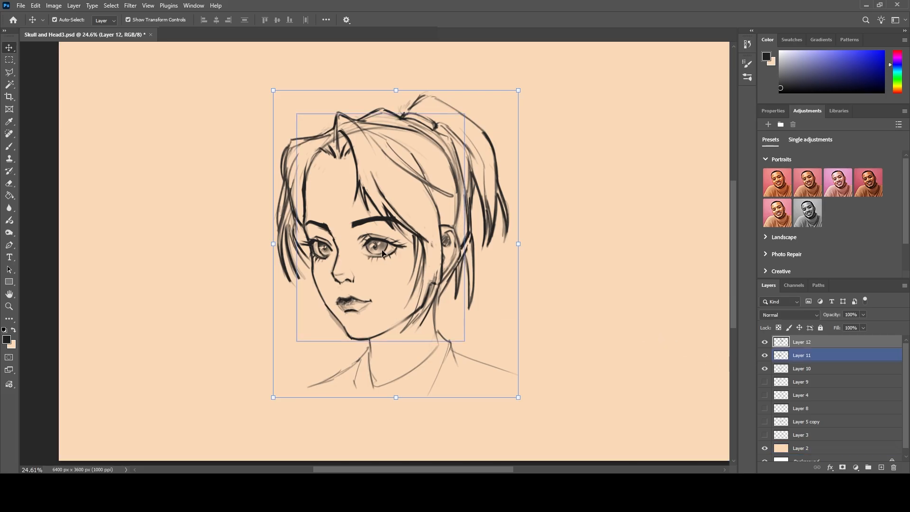
shift+click(789, 368)
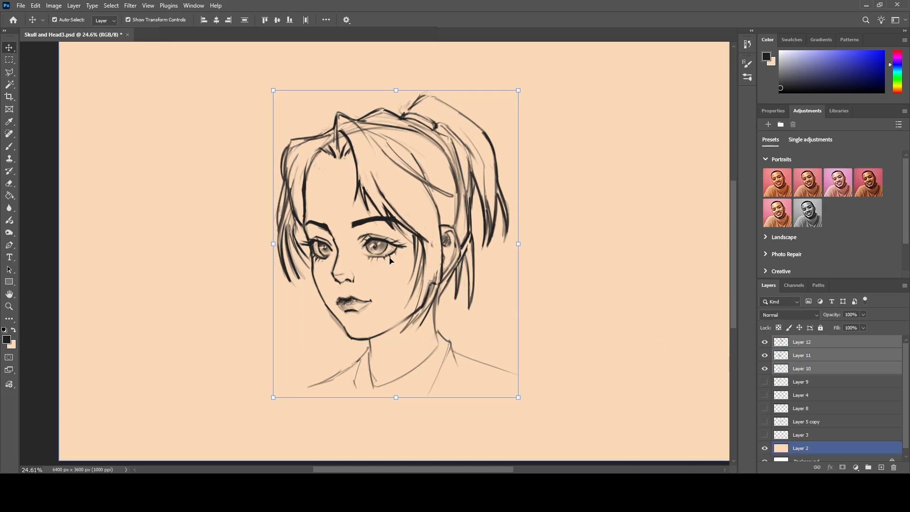
drag(275, 239, 332, 244)
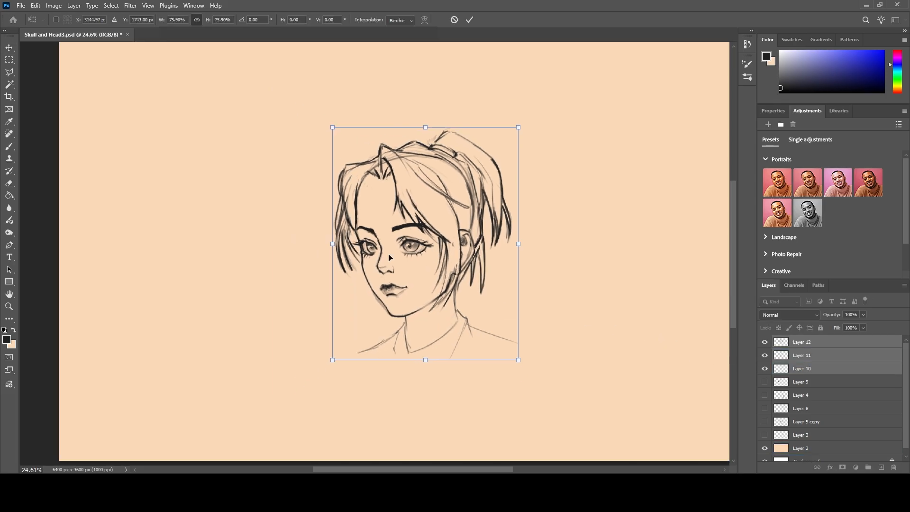
drag(407, 246, 488, 235)
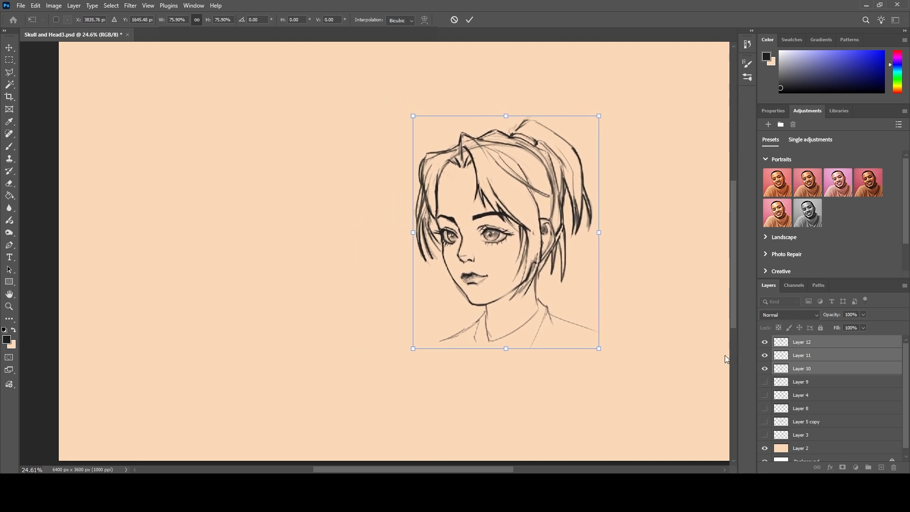
Preview Layers 9 and 4 and hide Layers 12, 11 and 10 to look for the front-view drawing.
click(766, 382)
click(766, 382)
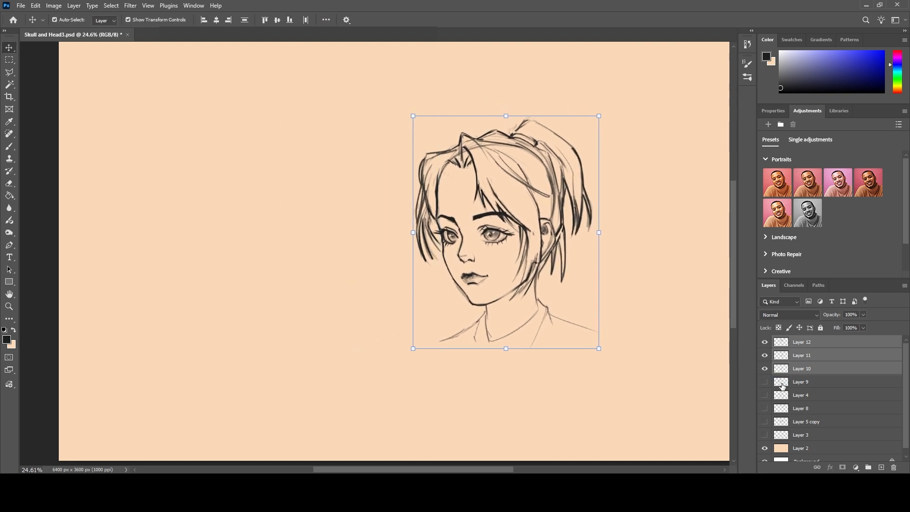
click(764, 395)
click(764, 395)
click(764, 341)
click(764, 354)
click(765, 368)
click(808, 380)
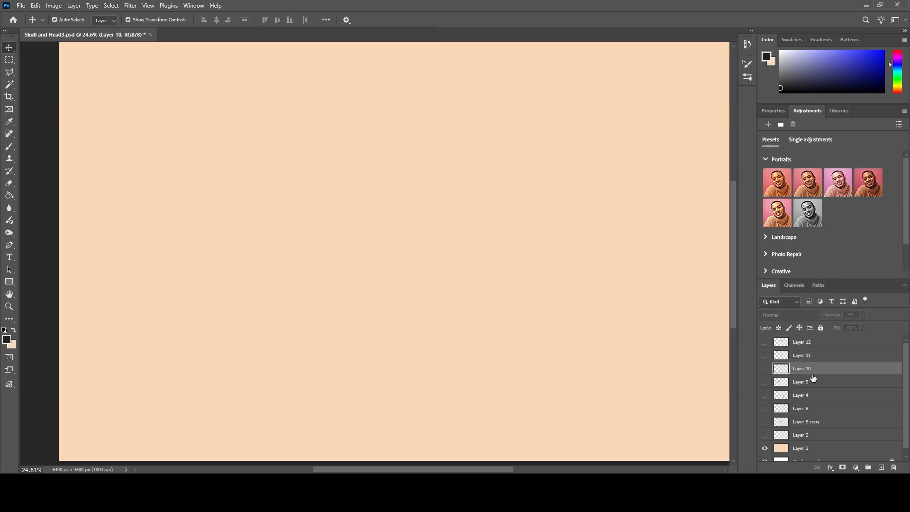
Check Layers 9 and 4 once more and show only the front-view head on Layer 8 above the background.
click(761, 382)
click(762, 382)
click(763, 395)
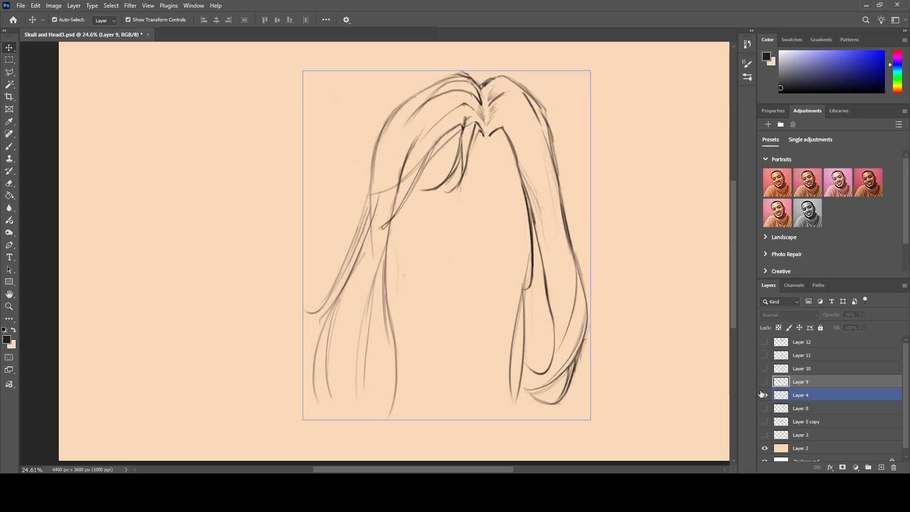
click(765, 408)
click(764, 409)
click(764, 395)
click(764, 408)
Move the front-view head to the canvas's left half and show Layers 12, 11 and 10 beside it.
mouse_move(579, 170)
mouse_down()
mouse_move(217, 203)
mouse_move(262, 227)
mouse_up()
click(764, 341)
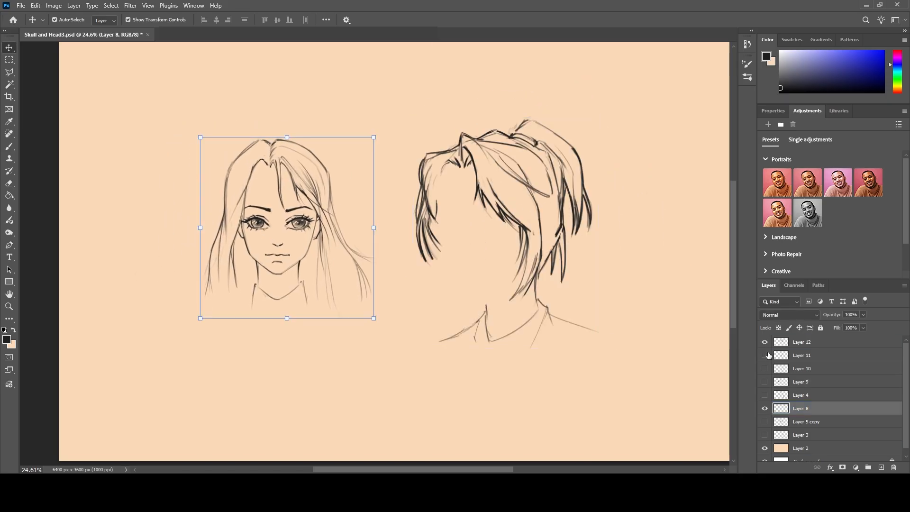
click(764, 355)
click(765, 368)
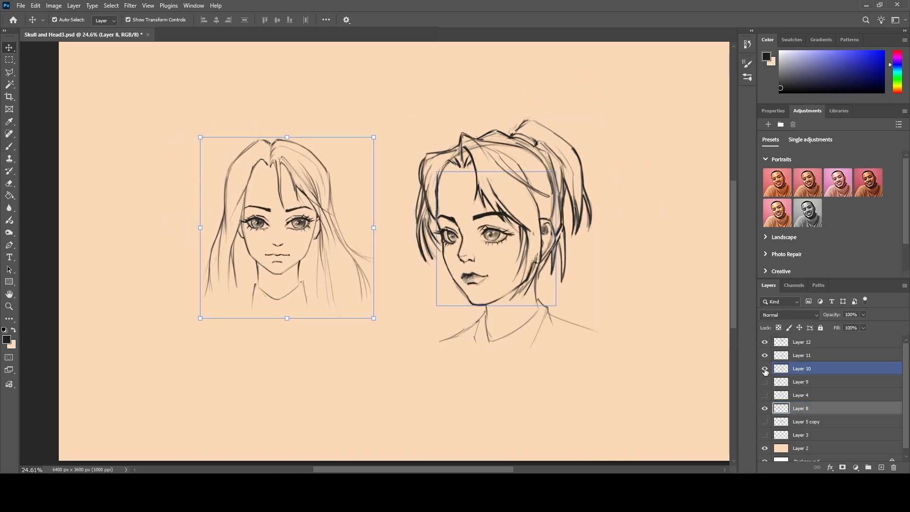
Merge Layers 10, 11 and 12 of the three-quarter head into a single layer.
click(812, 345)
shift+click(810, 369)
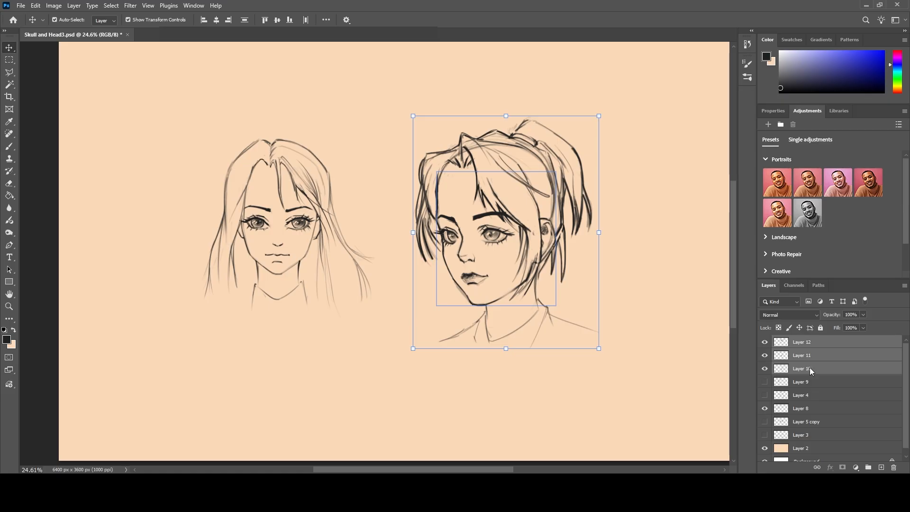
key(ctrl+e)
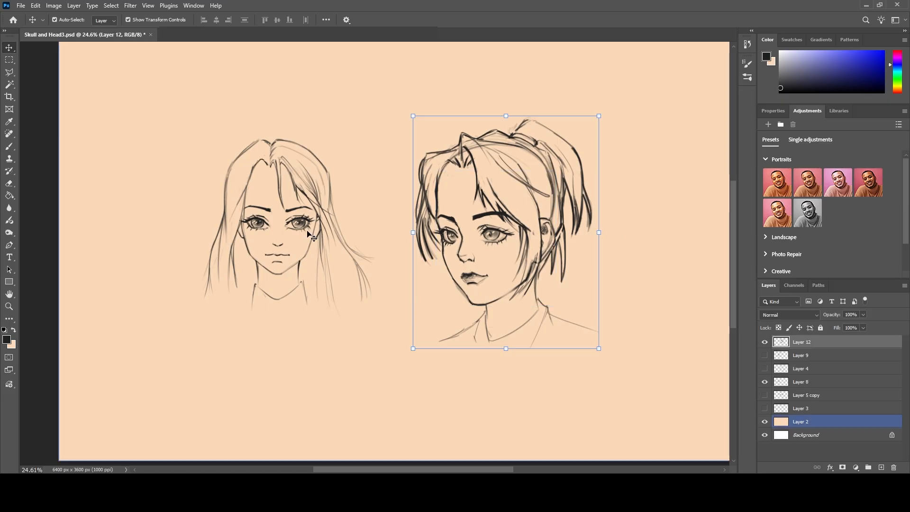
Enlarge the front-view head on Layer 8 to 132.97% and position it beside the three-quarter head.
click(313, 238)
drag(376, 228, 414, 229)
drag(341, 227, 294, 251)
drag(364, 250, 384, 251)
drag(289, 246, 306, 242)
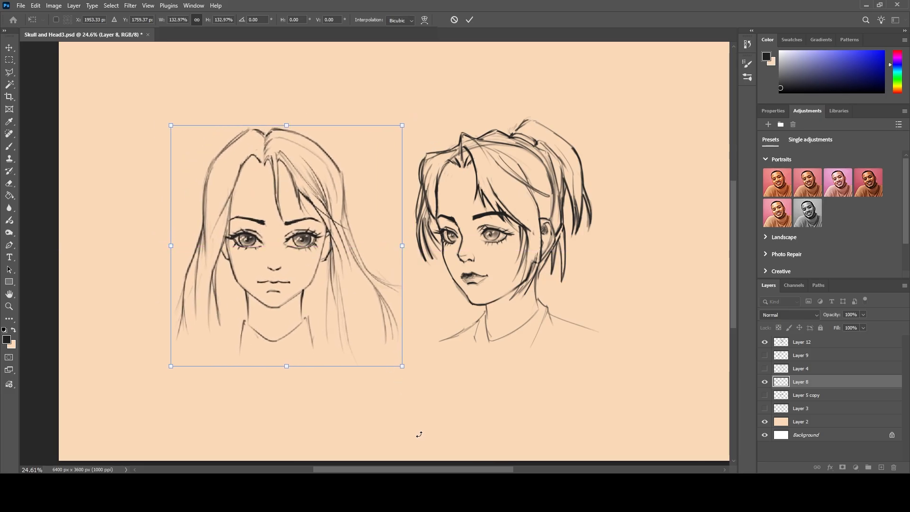
key(Return)
click(478, 316)
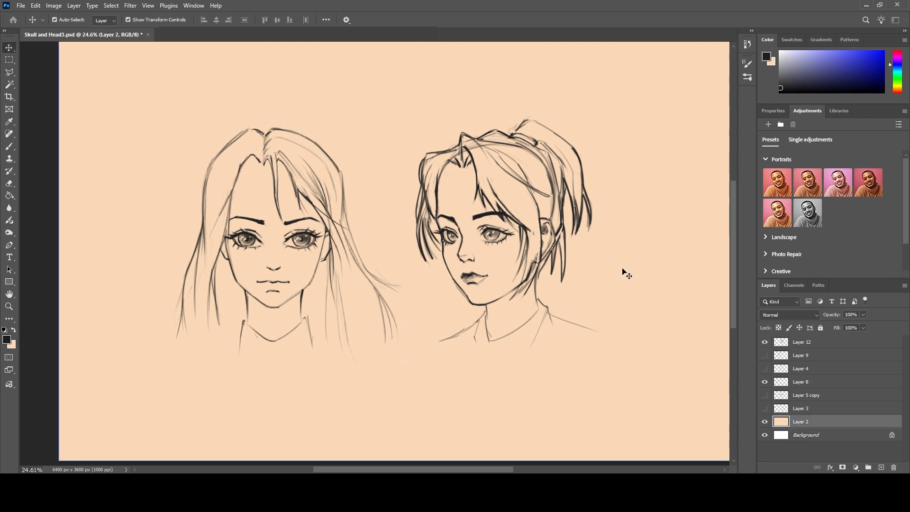
Add a new top layer and hand-letter "FRONT" above the front-view head with the brush.
drag(501, 471, 500, 471)
scroll(471, 325, up, 2)
scroll(439, 315, up, 2)
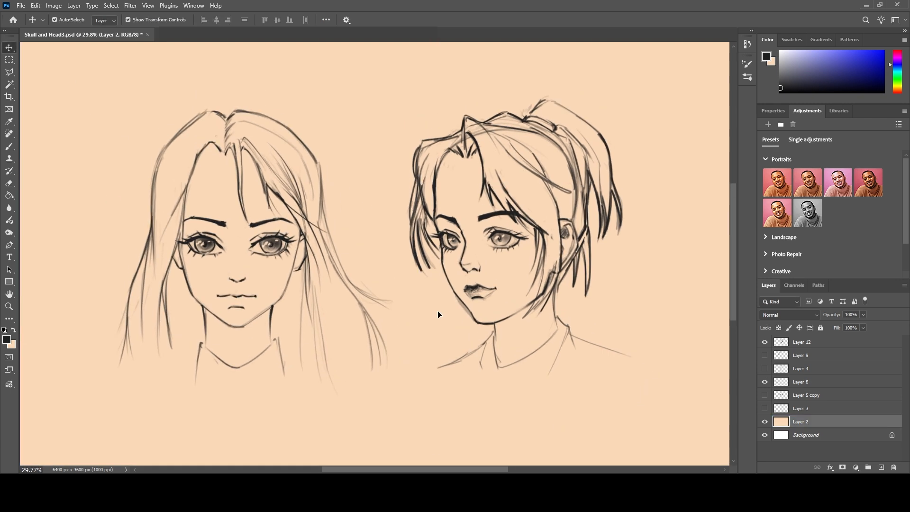
scroll(440, 367, up, 2)
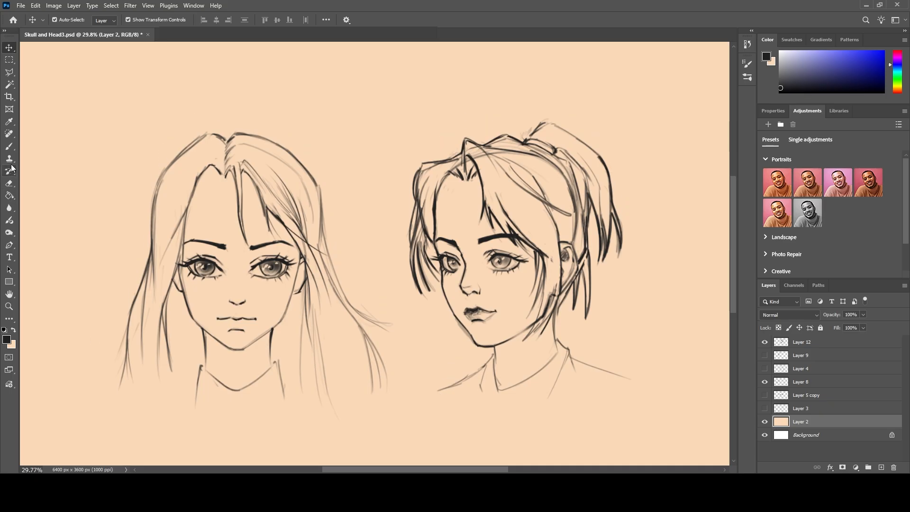
click(9, 146)
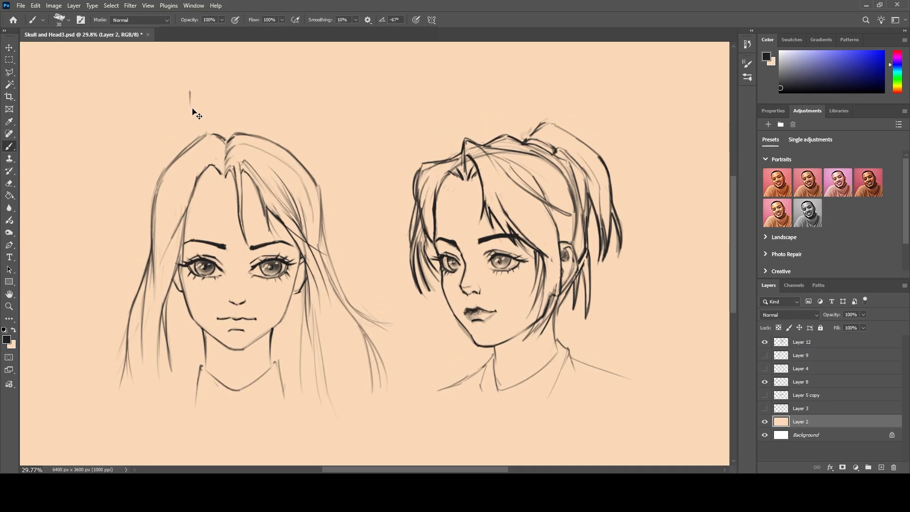
key(ctrl+shift+alt+n)
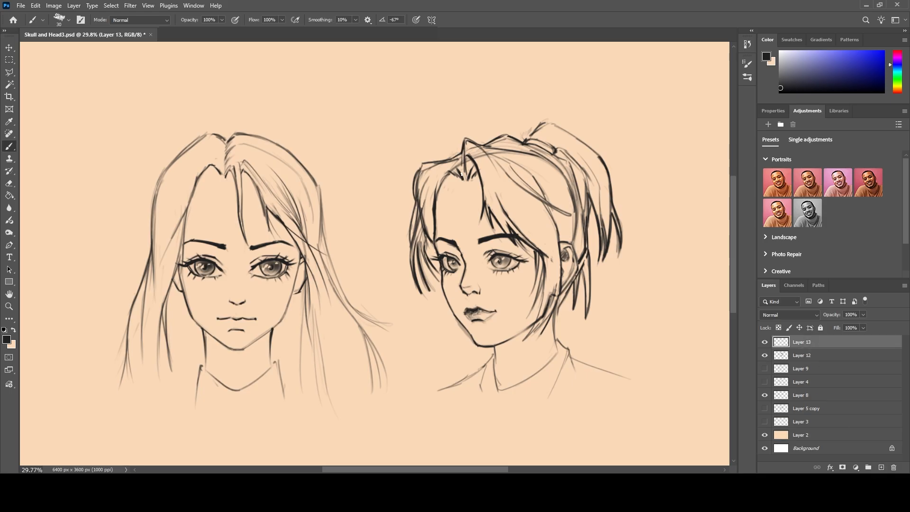
mouse_move(182, 85)
mouse_down()
mouse_move(176, 124)
mouse_move(198, 76)
mouse_up()
drag(179, 106, 189, 98)
mouse_move(198, 109)
mouse_down()
mouse_move(209, 93)
mouse_move(211, 108)
mouse_up()
drag(223, 92, 231, 106)
drag(235, 87, 255, 107)
Hand-letter "SIDE VIEW" above the three-quarter head.
mouse_move(469, 85)
mouse_down()
mouse_move(455, 104)
mouse_move(474, 97)
mouse_up()
drag(478, 87, 493, 83)
drag(484, 85, 487, 101)
mouse_move(496, 84)
mouse_down()
mouse_move(505, 98)
mouse_move(536, 79)
mouse_move(544, 98)
mouse_up()
mouse_move(551, 88)
mouse_down()
mouse_move(557, 101)
mouse_move(584, 78)
mouse_up()
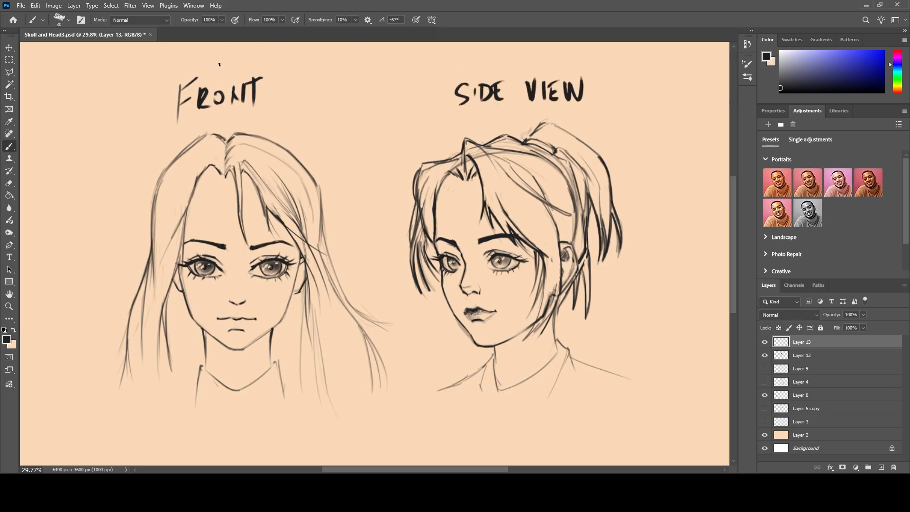
Complete the front head's label by lettering "VIEW" after "FRONT".
mouse_move(283, 79)
mouse_down()
mouse_move(296, 79)
mouse_move(302, 100)
mouse_up()
mouse_move(308, 82)
mouse_down()
mouse_move(320, 101)
mouse_move(317, 89)
mouse_up()
mouse_move(322, 79)
mouse_down()
mouse_move(332, 96)
mouse_move(335, 80)
mouse_up()
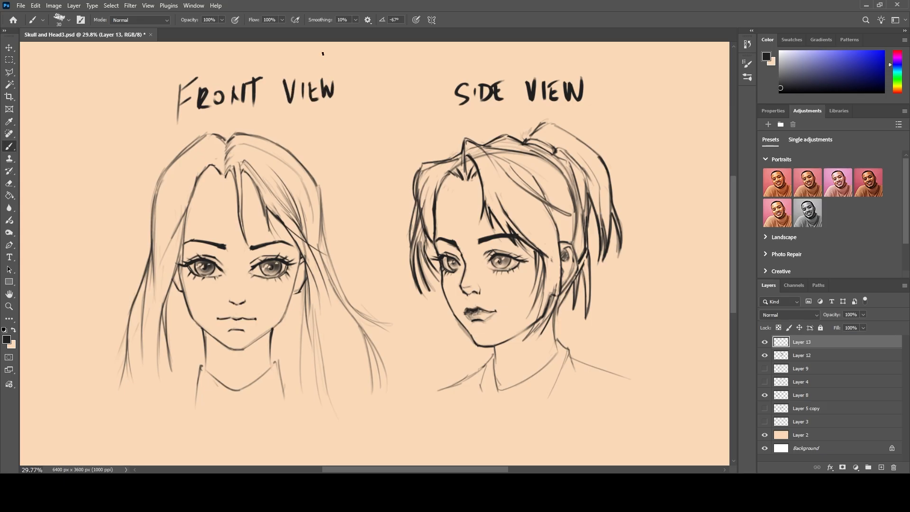